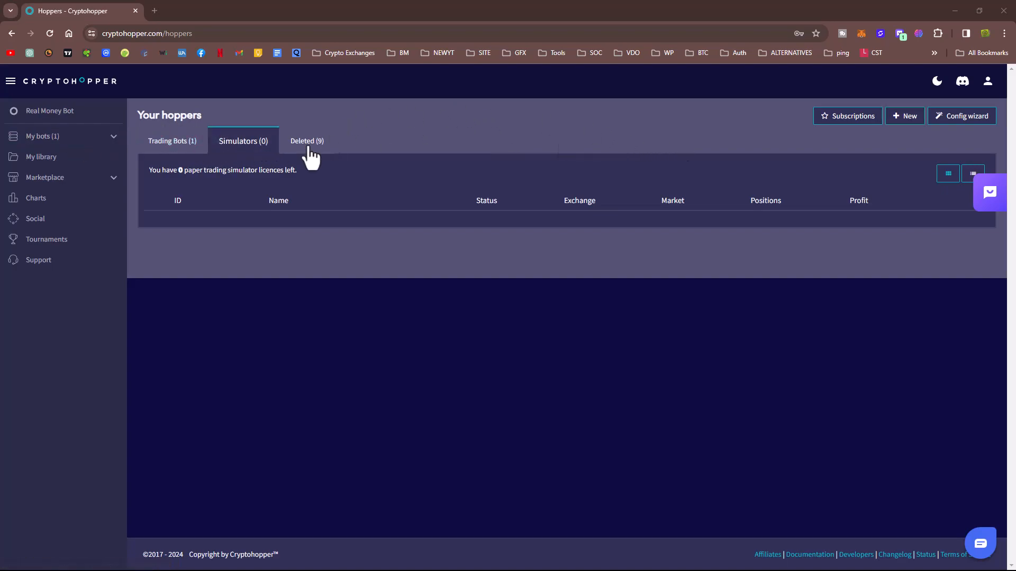
# Create a new hopper of the Trading Bot type and choose to configure it yourself instead of using a template.
pyautogui.click(49, 142)
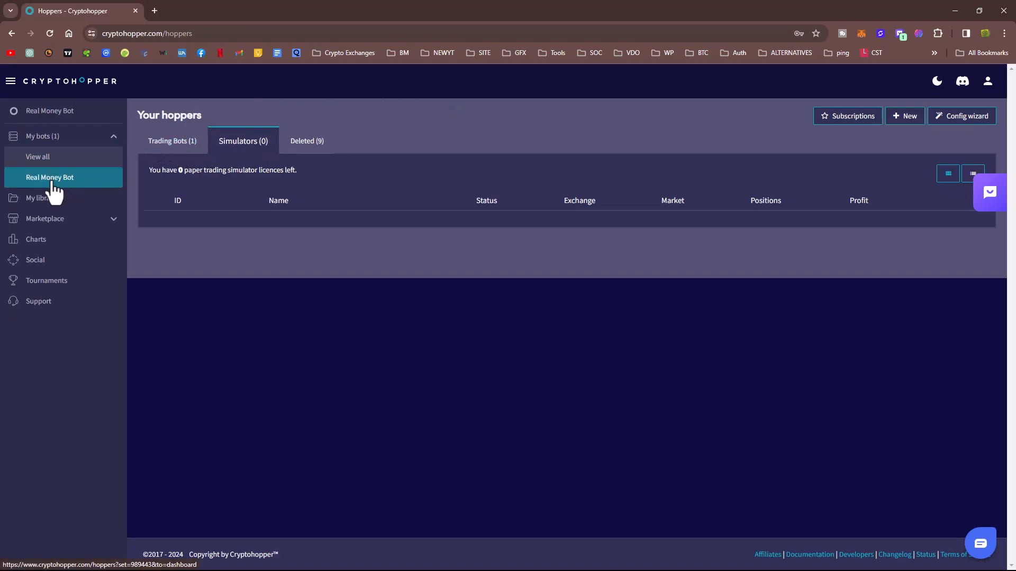
pyautogui.click(236, 139)
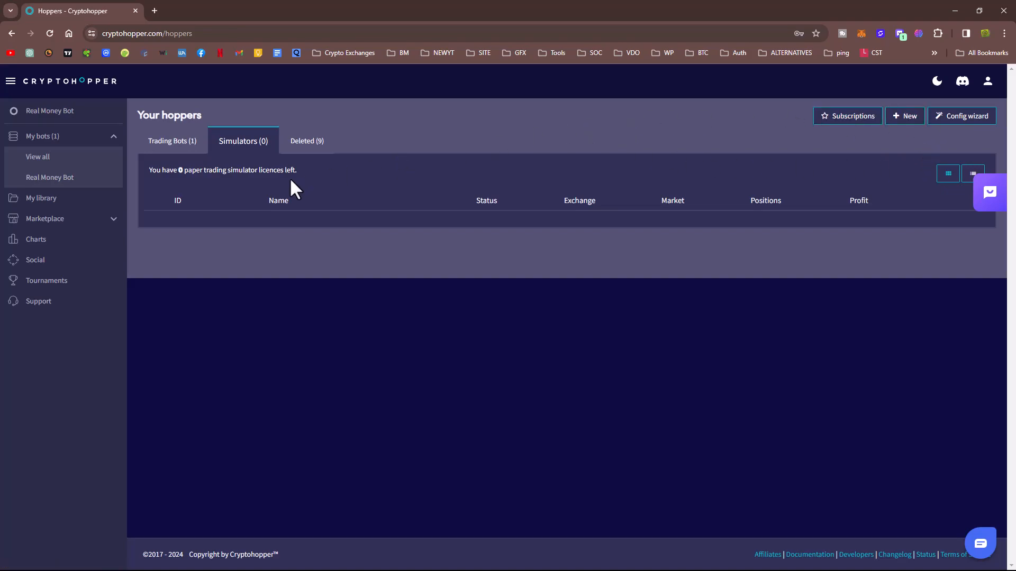
pyautogui.click(241, 141)
pyautogui.click(899, 121)
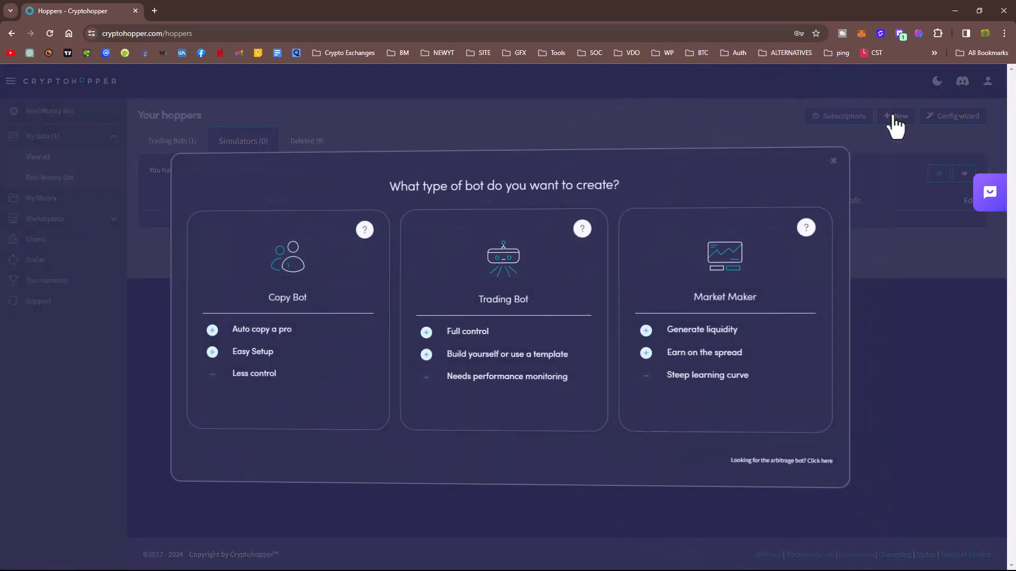
pyautogui.click(503, 271)
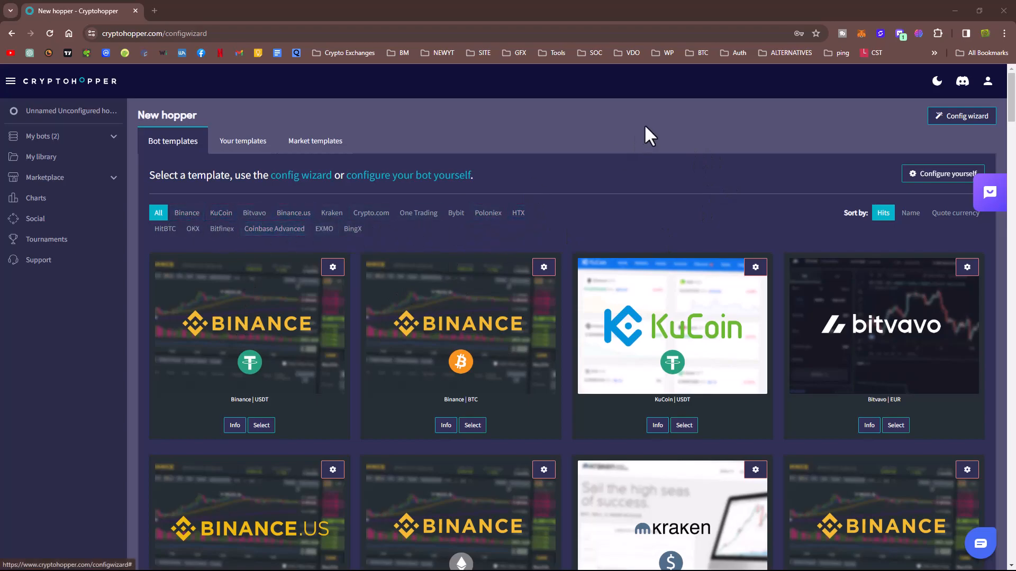
pyautogui.click(923, 185)
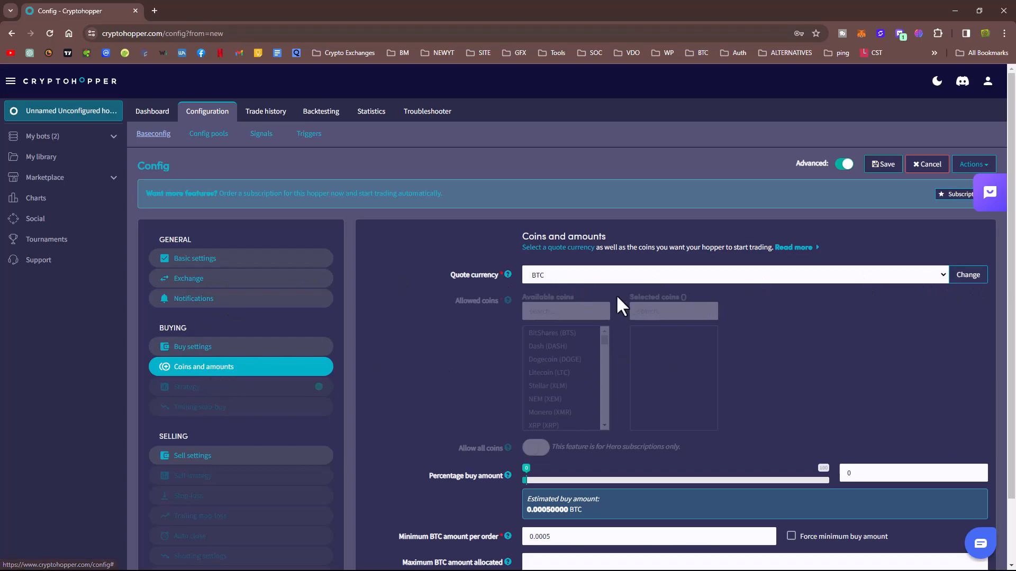
# Try to change the hopper's quote currency to USDT, and decline the config wizard.
pyautogui.click(594, 277)
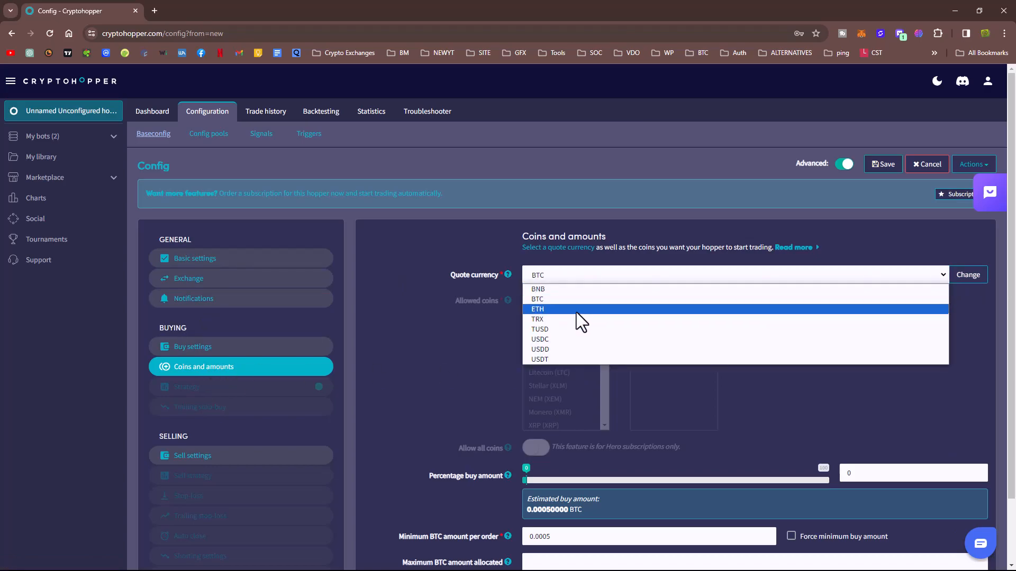
pyautogui.click(555, 360)
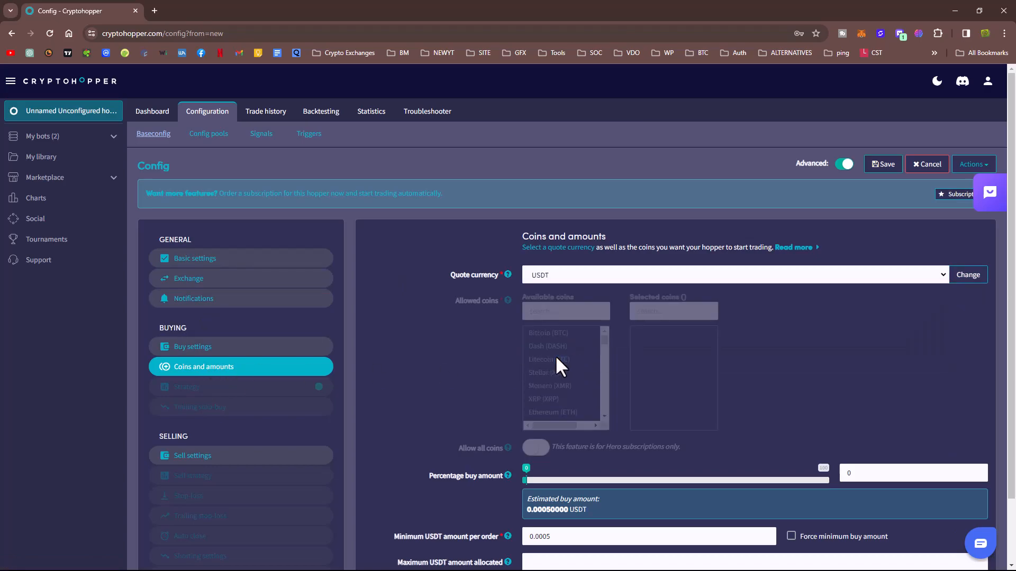
pyautogui.click(972, 279)
pyautogui.click(453, 403)
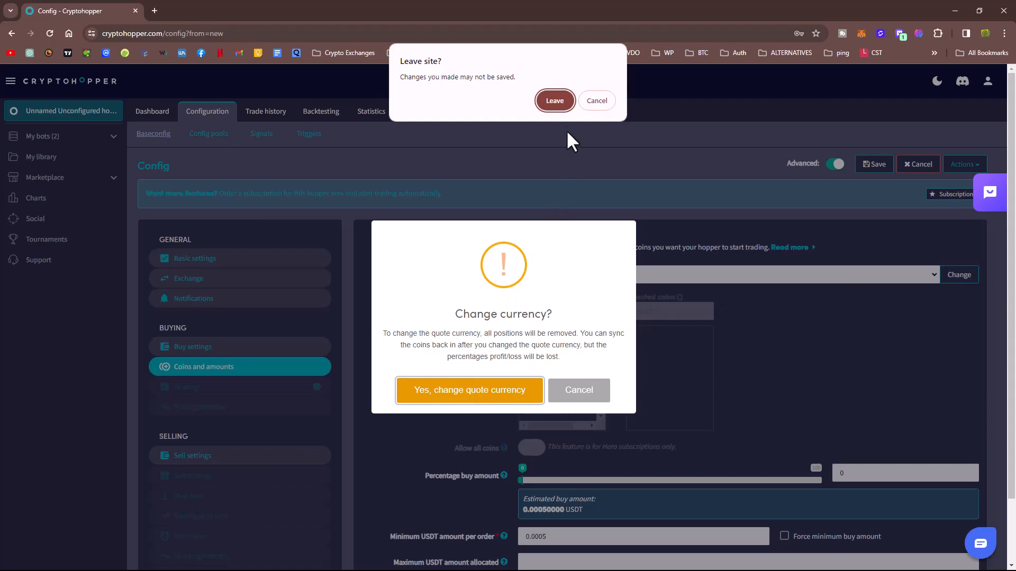
pyautogui.click(559, 104)
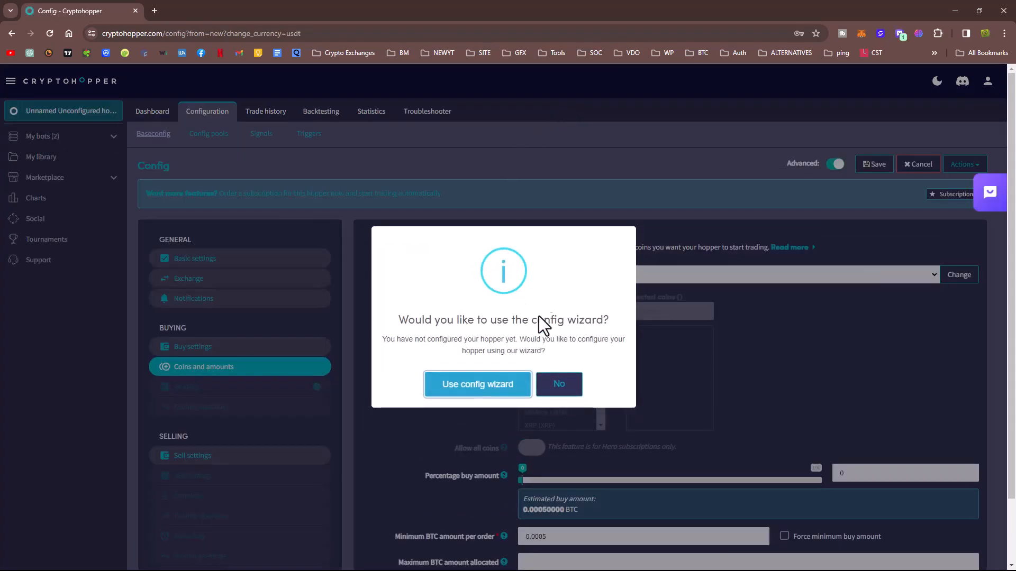
pyautogui.click(558, 385)
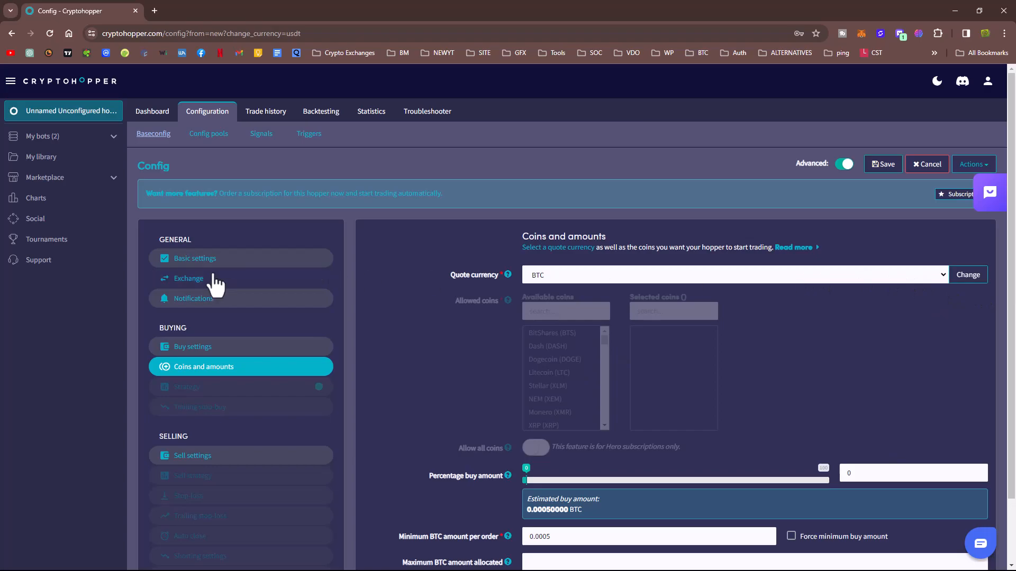
# Name the hopper "High Risk Strategy Paper Trading Bot" in its basic settings and try to save the configuration.
pyautogui.click(195, 260)
pyautogui.click(579, 280)
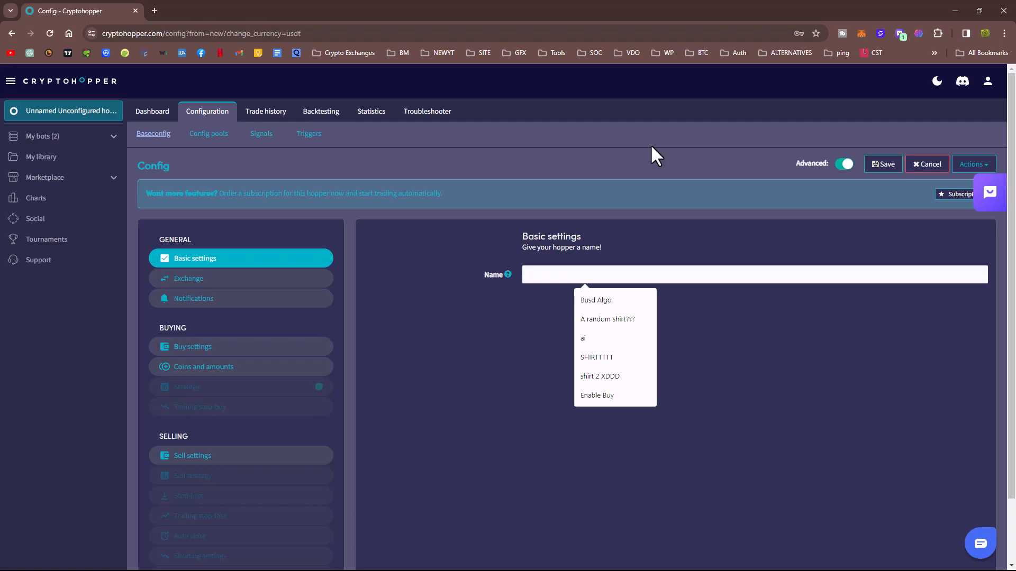
pyautogui.write('H')
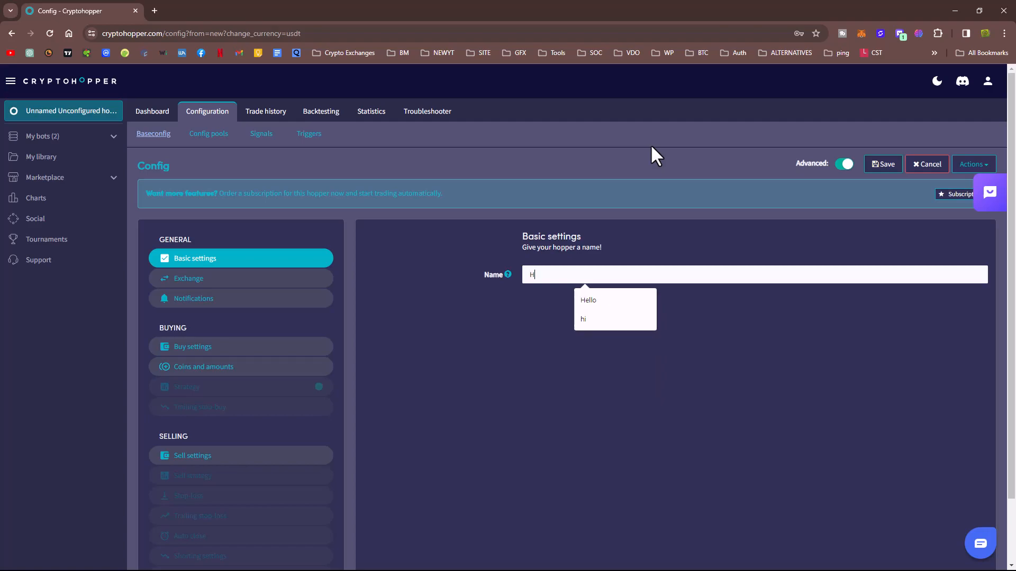
pyautogui.write('igh Risk')
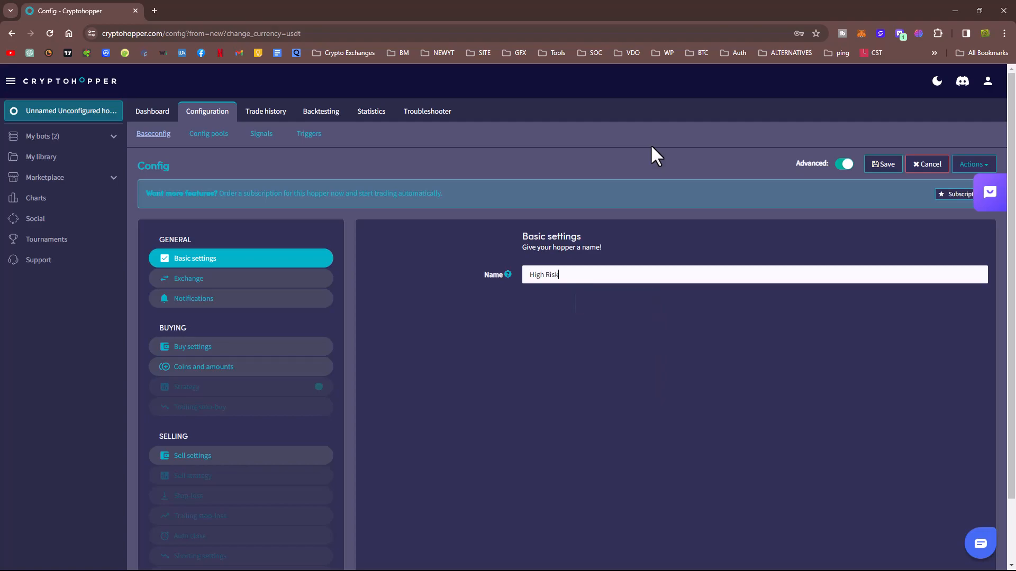
pyautogui.write(' Paper Trading Bot')
pyautogui.click(563, 276)
pyautogui.write('Strategy')
pyautogui.click(883, 165)
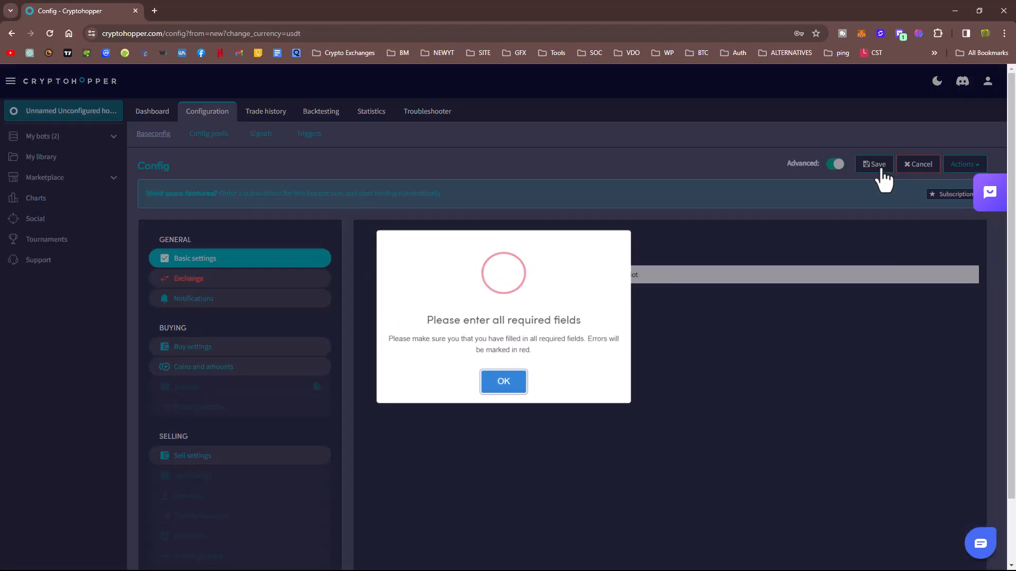
pyautogui.click(510, 391)
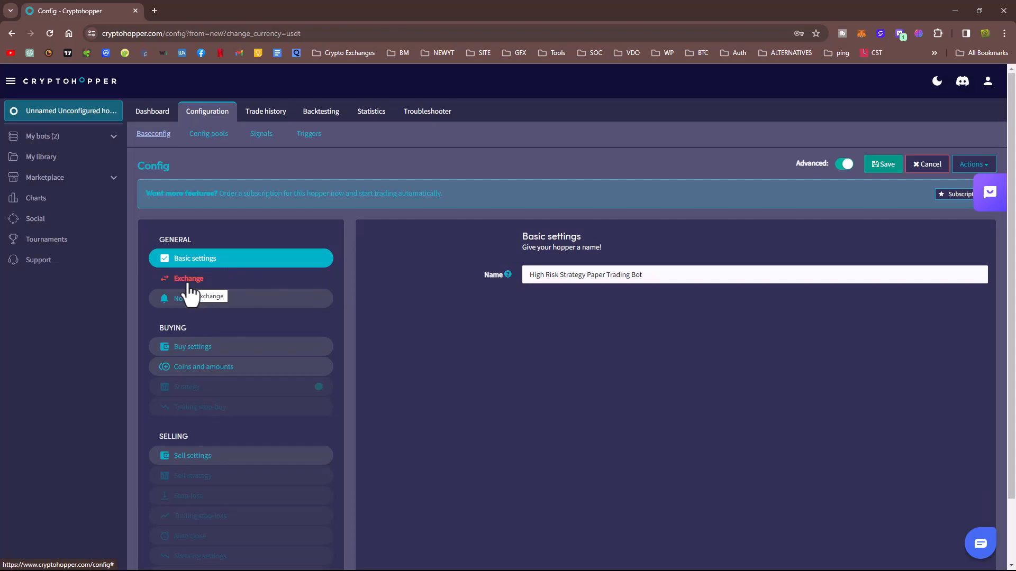
# Enable paper trading in the hopper's exchange settings.
pyautogui.click(189, 288)
pyautogui.click(535, 274)
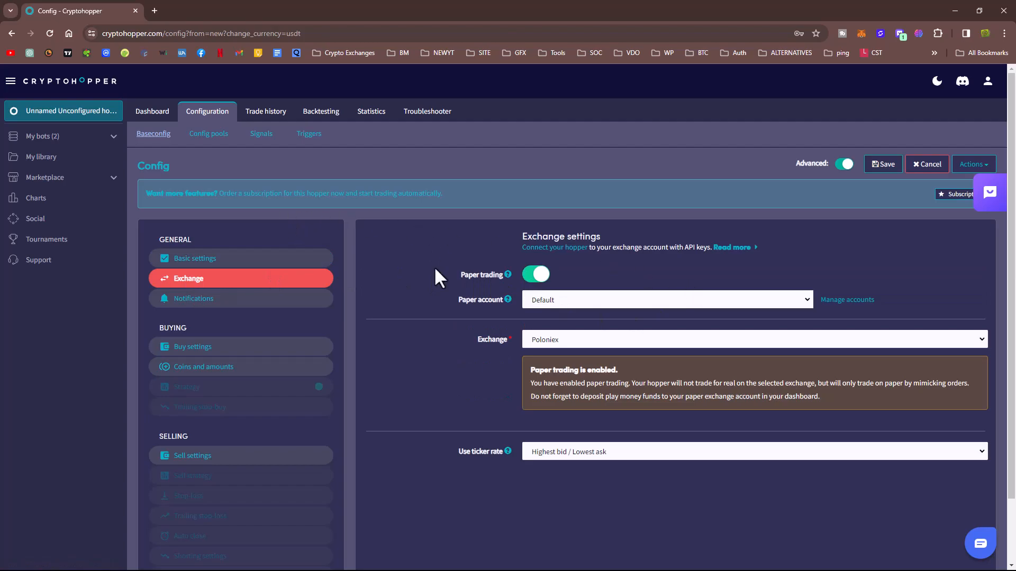
pyautogui.click(225, 259)
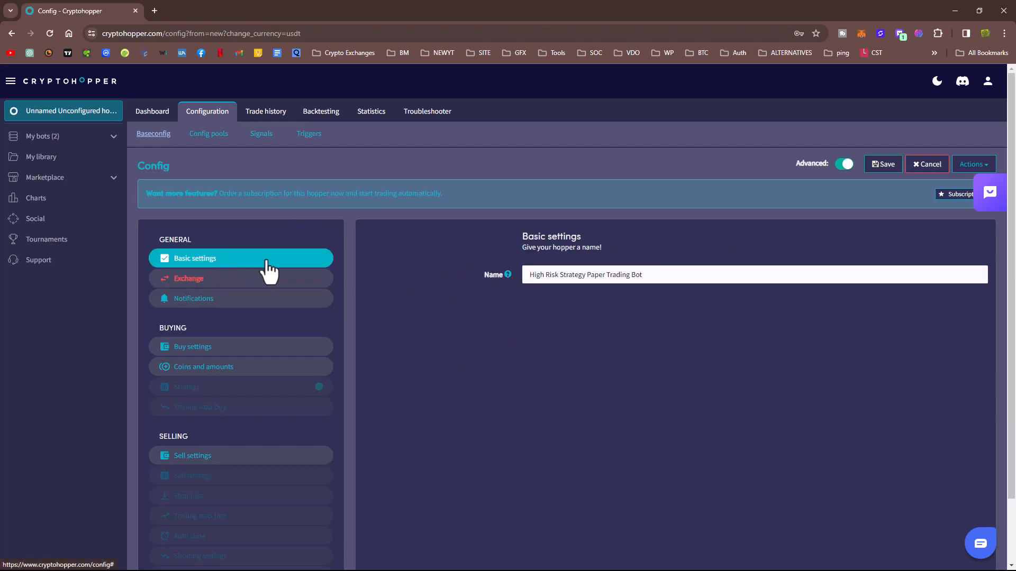
pyautogui.click(199, 288)
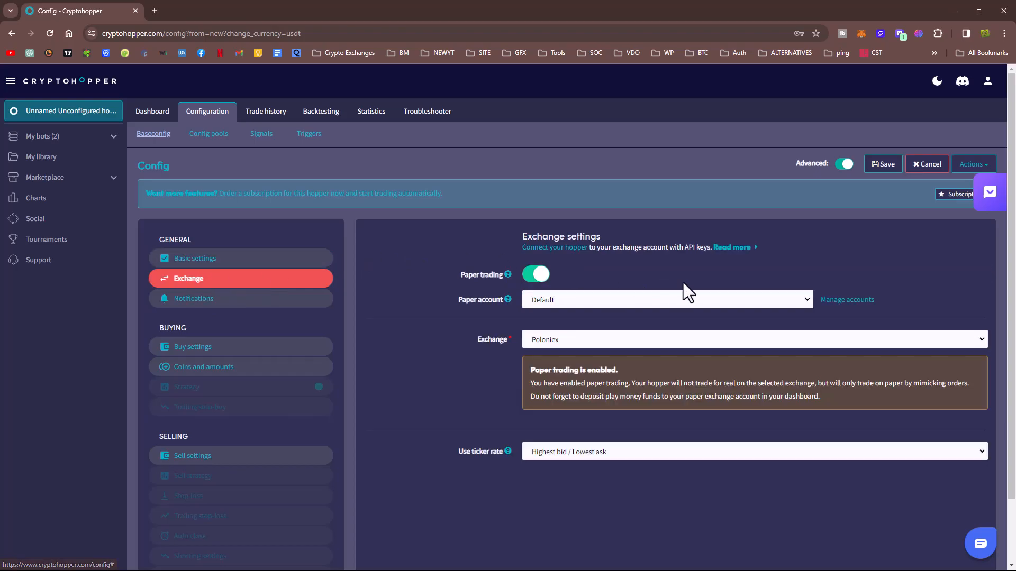
# Set the hopper's exchange to Binance and save the configuration.
pyautogui.click(557, 342)
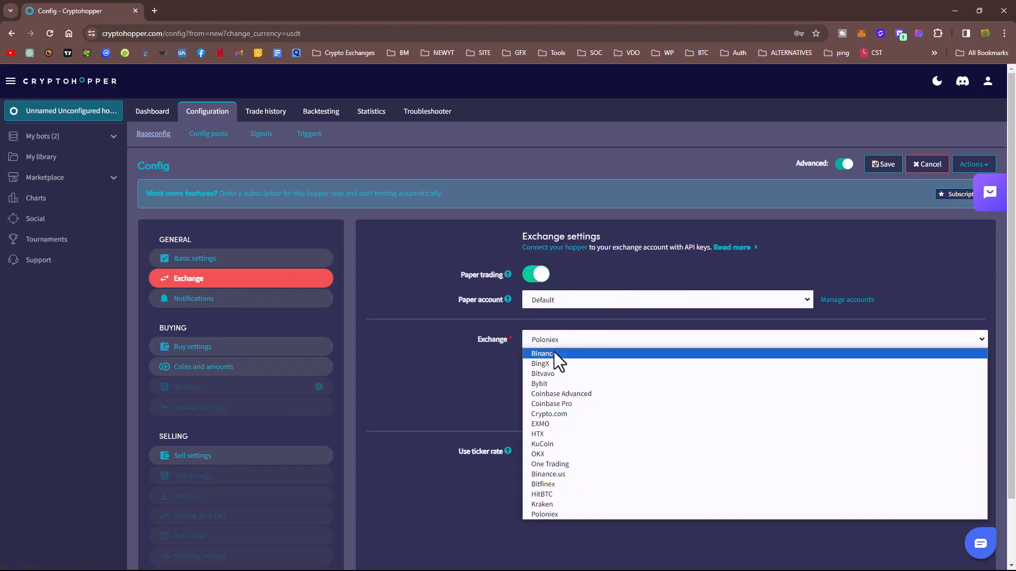
pyautogui.click(554, 351)
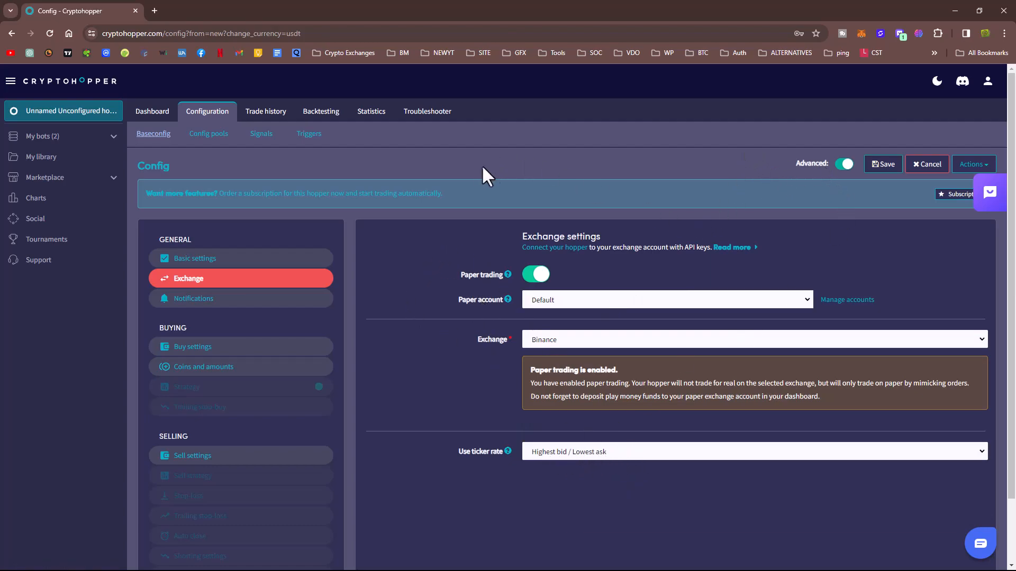
pyautogui.click(212, 259)
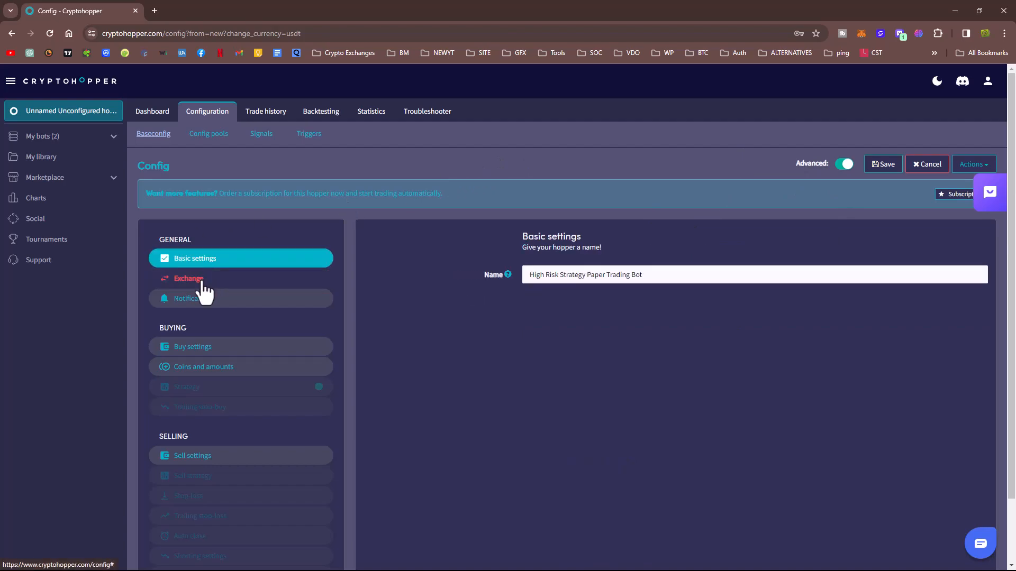
pyautogui.click(202, 282)
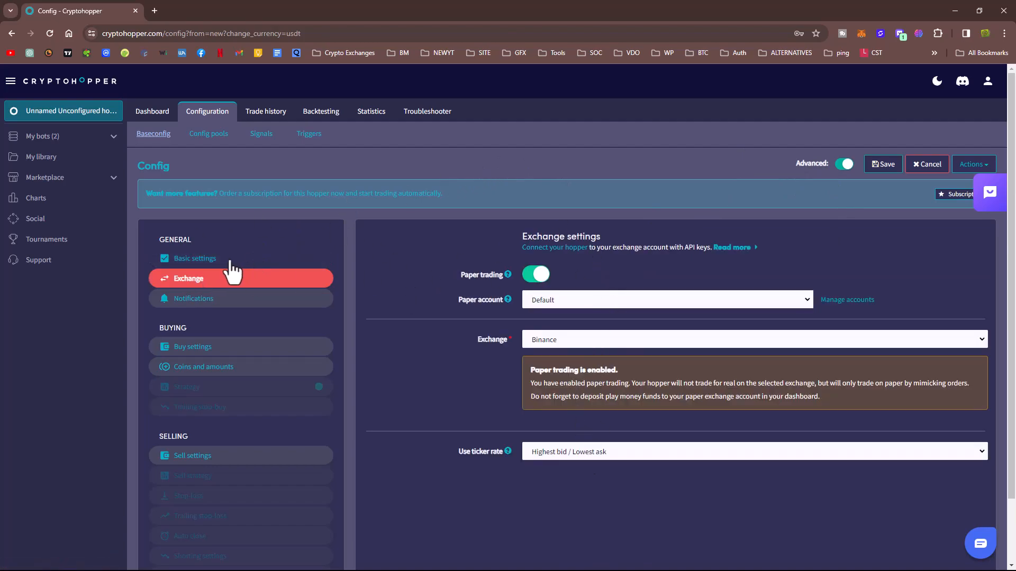
pyautogui.click(233, 259)
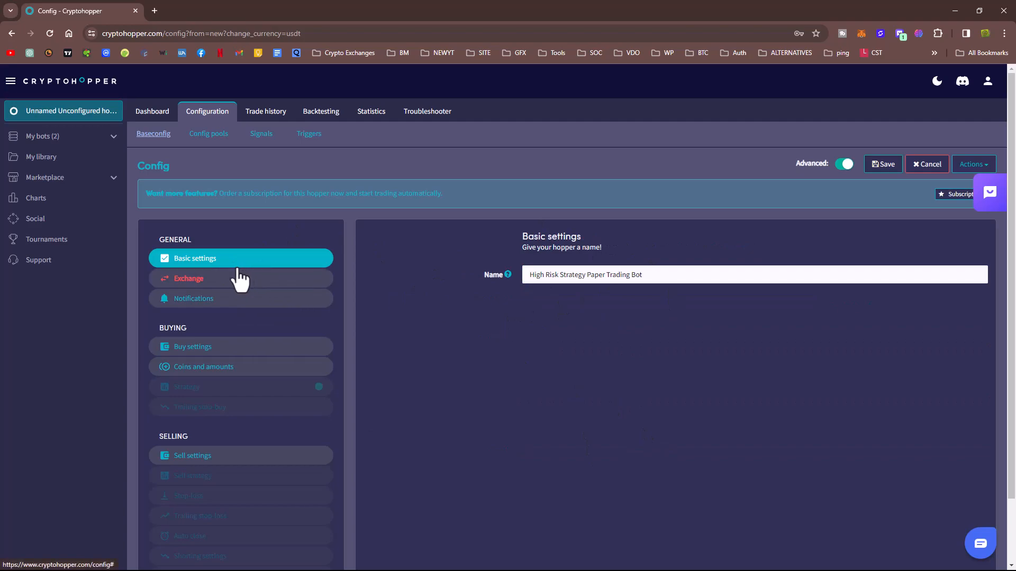
pyautogui.click(882, 166)
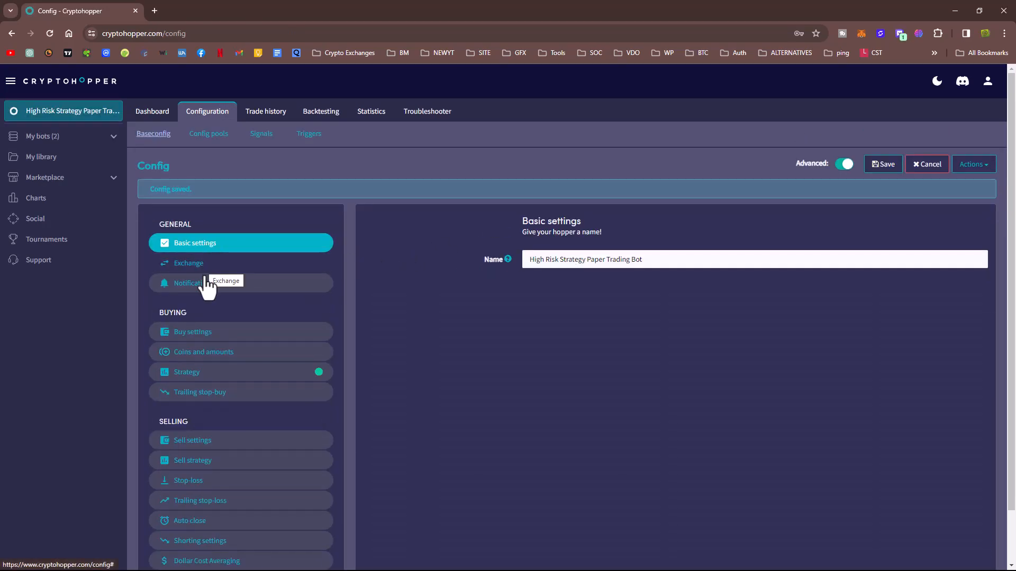
# Turn off the hopper's e-mail notifications for trades, trade errors and cancelled orders.
pyautogui.click(204, 282)
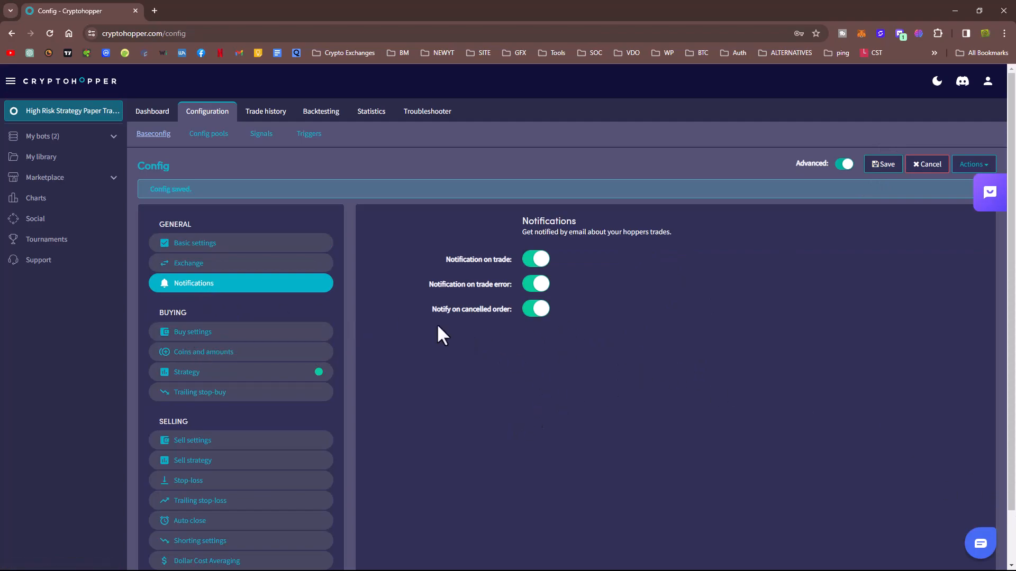
pyautogui.click(204, 269)
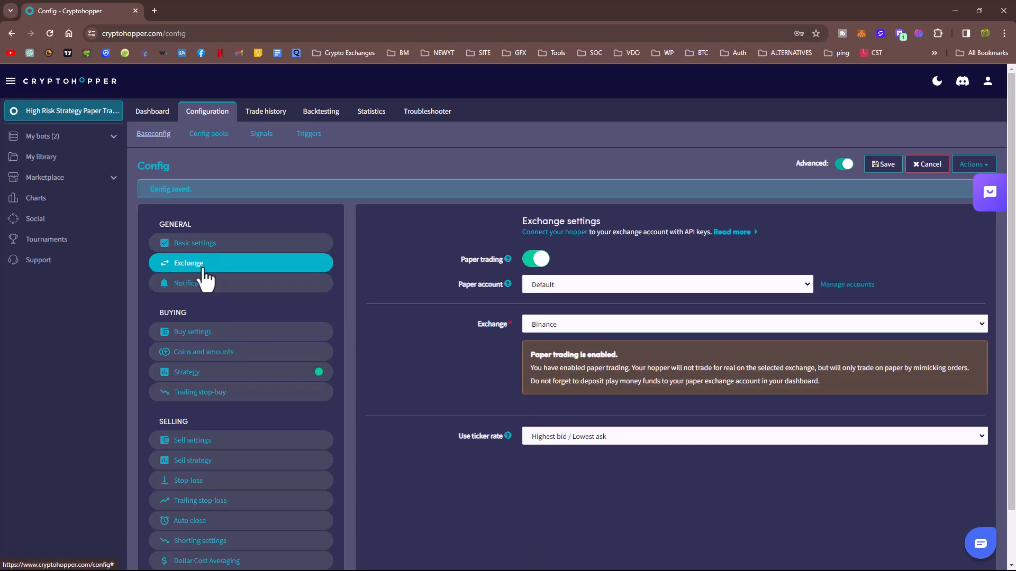
pyautogui.click(193, 286)
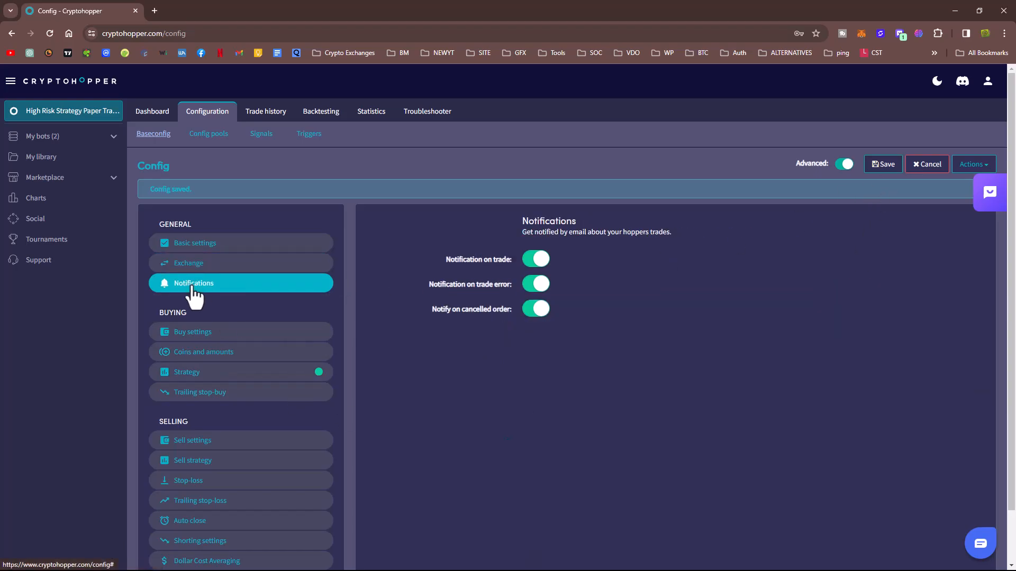
pyautogui.click(534, 283)
pyautogui.click(536, 309)
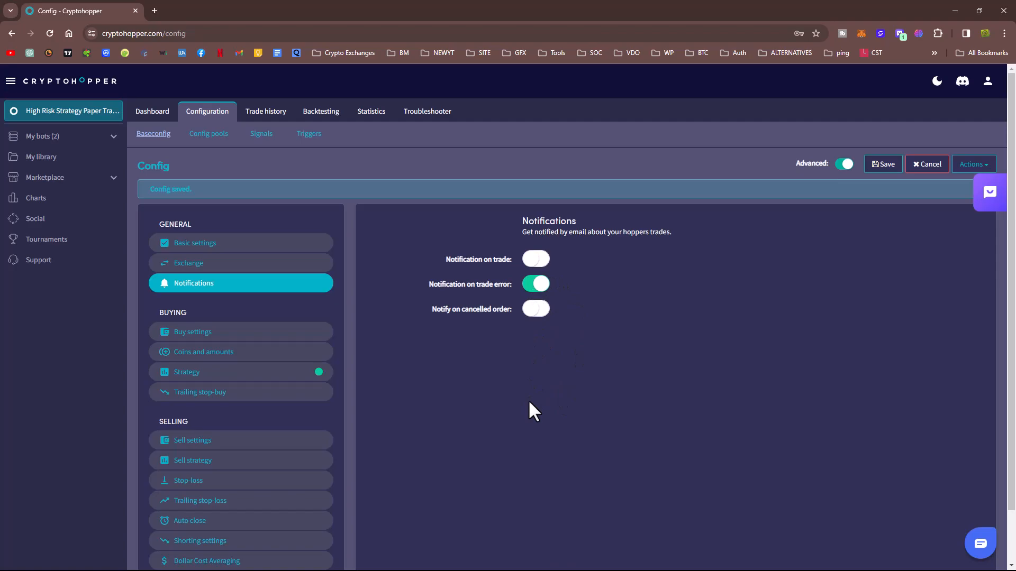
pyautogui.click(537, 284)
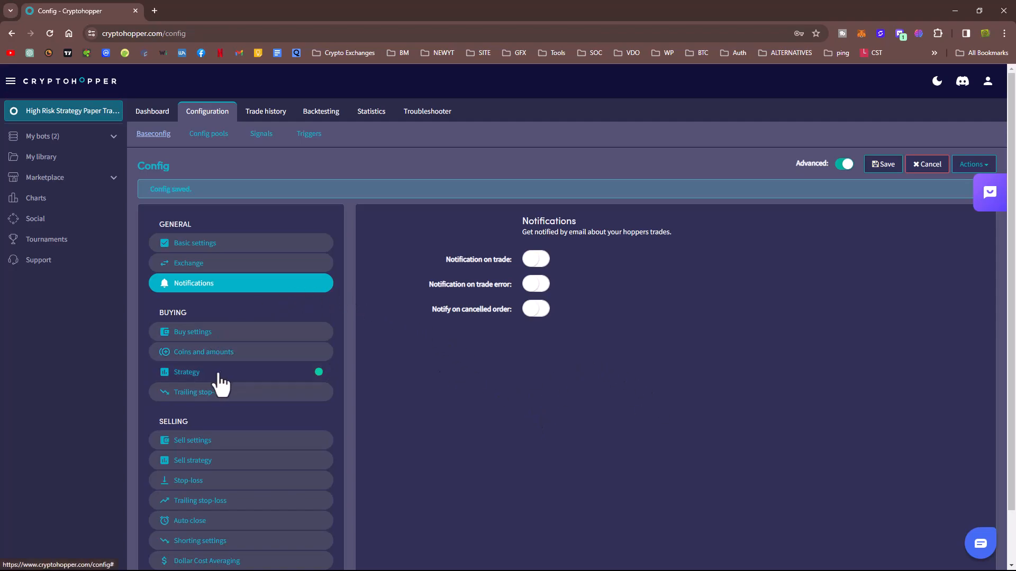
# In the buy settings, set the order type to Market and the max open positions to 14.
pyautogui.click(201, 333)
pyautogui.click(557, 263)
pyautogui.click(542, 284)
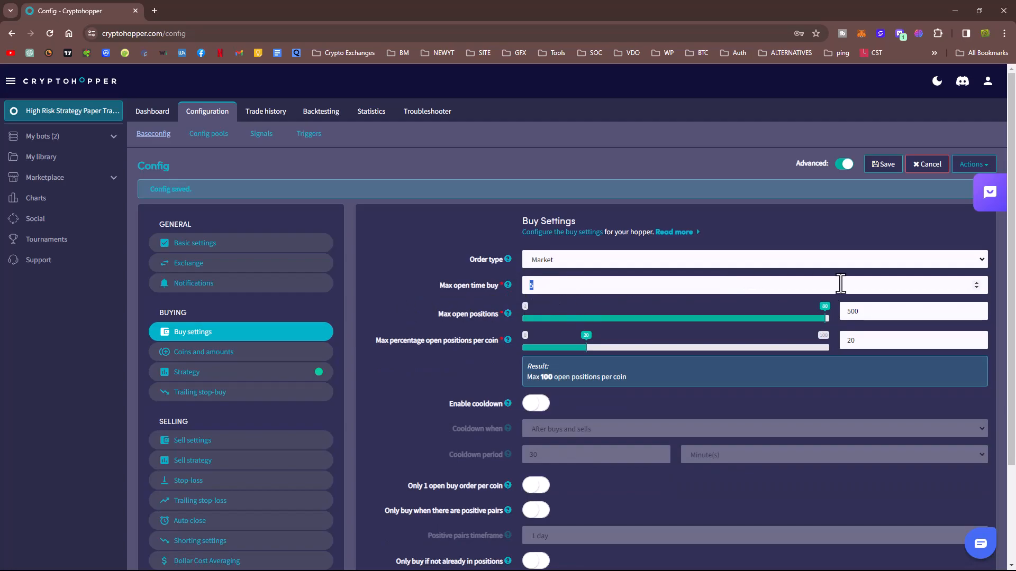
pyautogui.doubleClick(848, 311)
pyautogui.write('15')
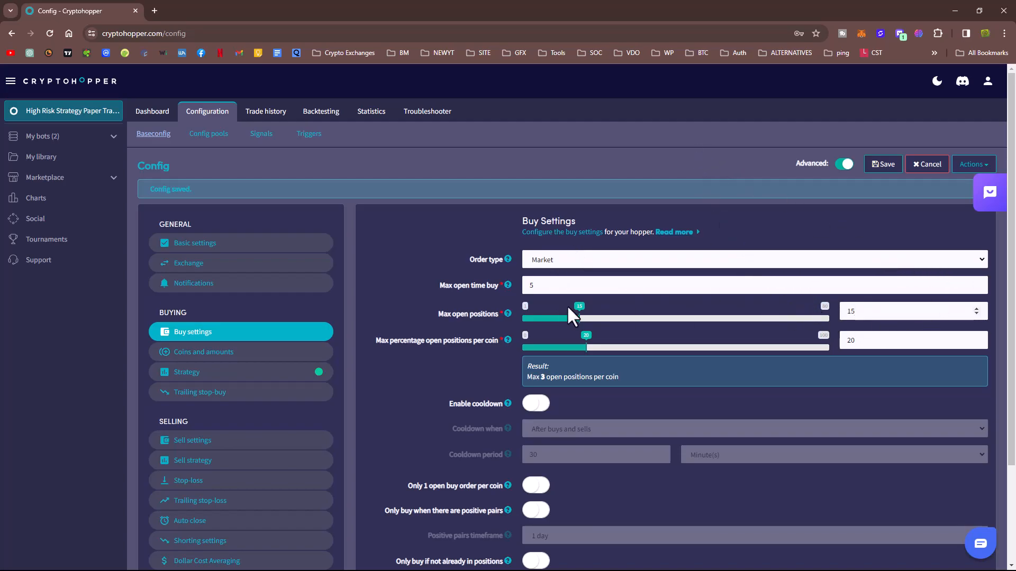
pyautogui.click(811, 318)
pyautogui.moveTo(827, 311); pyautogui.dragTo(575, 312)
# Set the max percentage of open positions per coin to 1.6.
pyautogui.moveTo(586, 337); pyautogui.dragTo(524, 342)
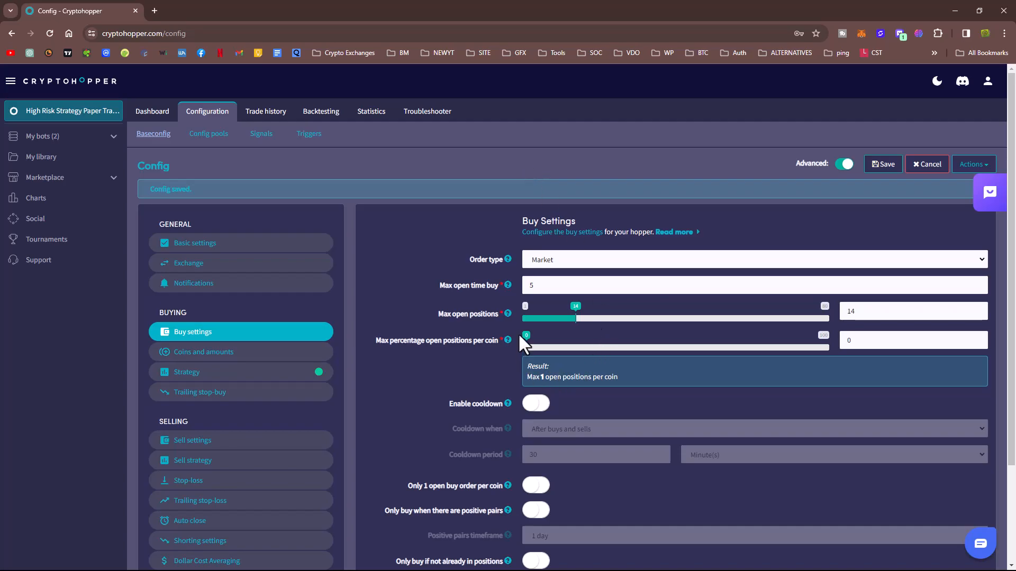
pyautogui.moveTo(525, 334); pyautogui.dragTo(615, 346)
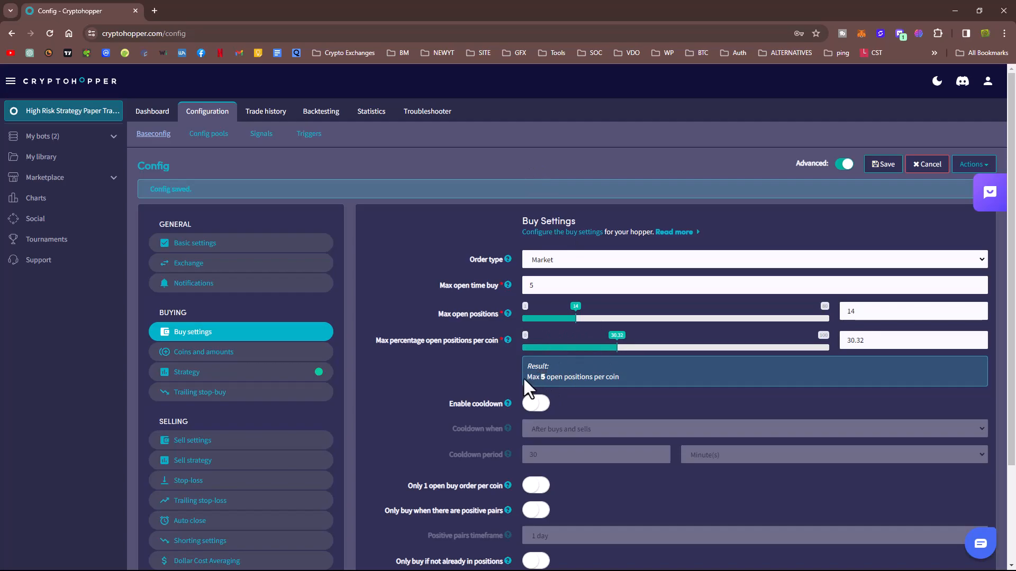
pyautogui.moveTo(564, 379); pyautogui.dragTo(541, 377)
pyautogui.moveTo(617, 334); pyautogui.dragTo(532, 332)
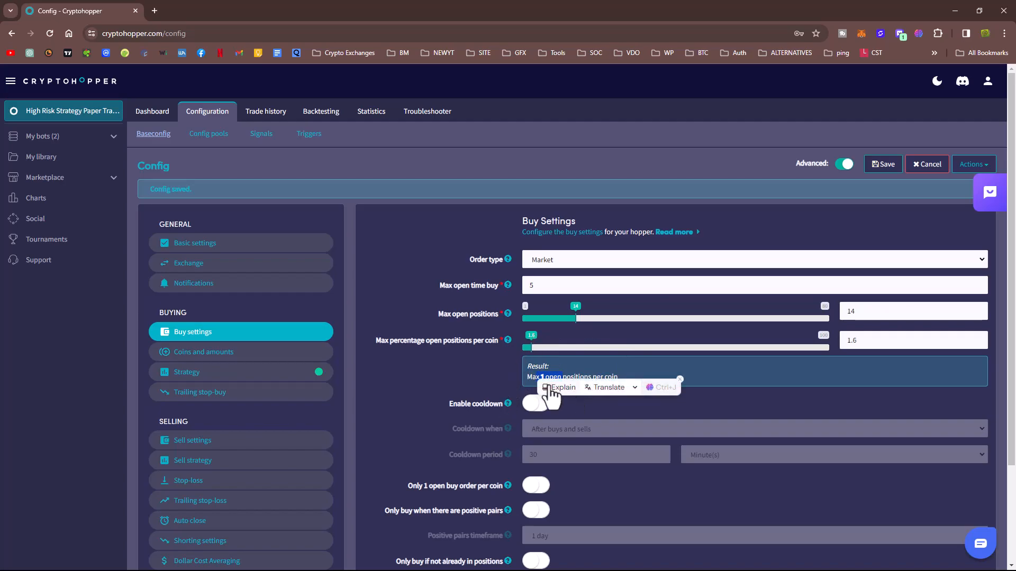
pyautogui.click(428, 369)
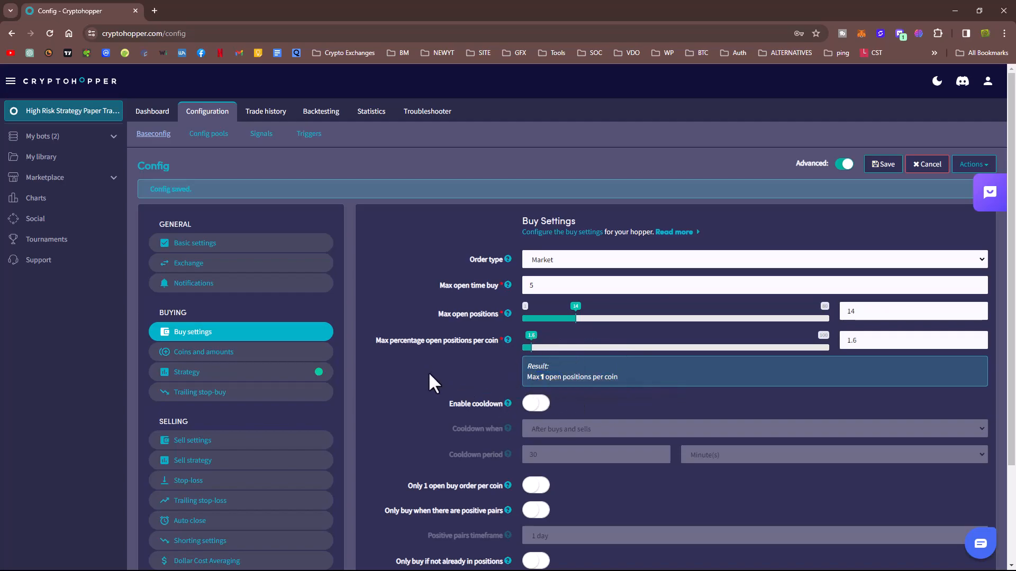
# Set the max percentage of open positions per coin to 0.
pyautogui.click(867, 340)
pyautogui.press('BackSpace')
pyautogui.press('BackSpace')
pyautogui.moveTo(864, 340); pyautogui.dragTo(820, 352)
pyautogui.write('0')
# Turn on the options for only one open buy order per coin and for buying only when there are positive pairs.
pyautogui.scroll(-1, 478, 380)
pyautogui.scroll(-1, 459, 382)
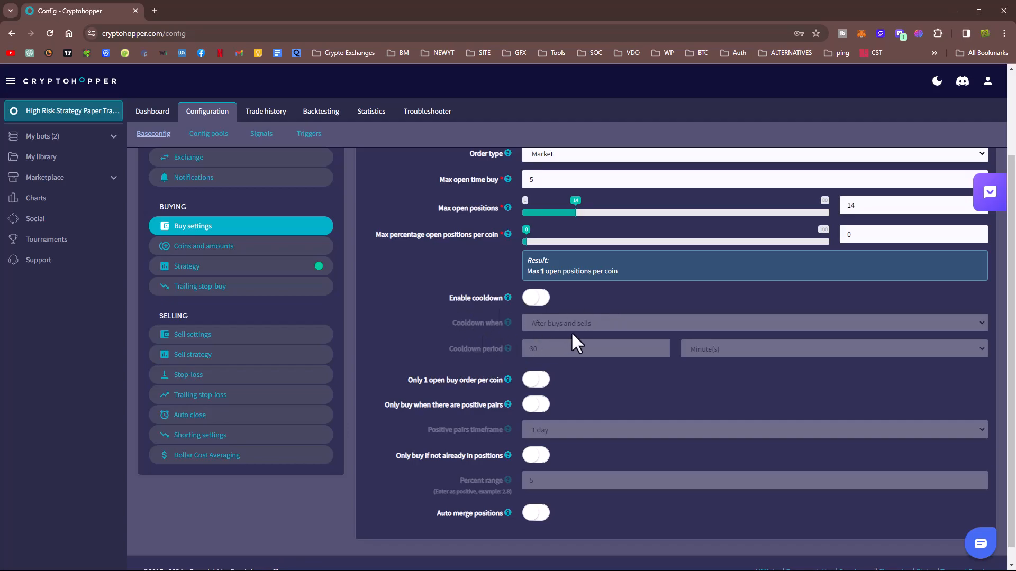
pyautogui.click(535, 390)
pyautogui.scroll(-1, 415, 399)
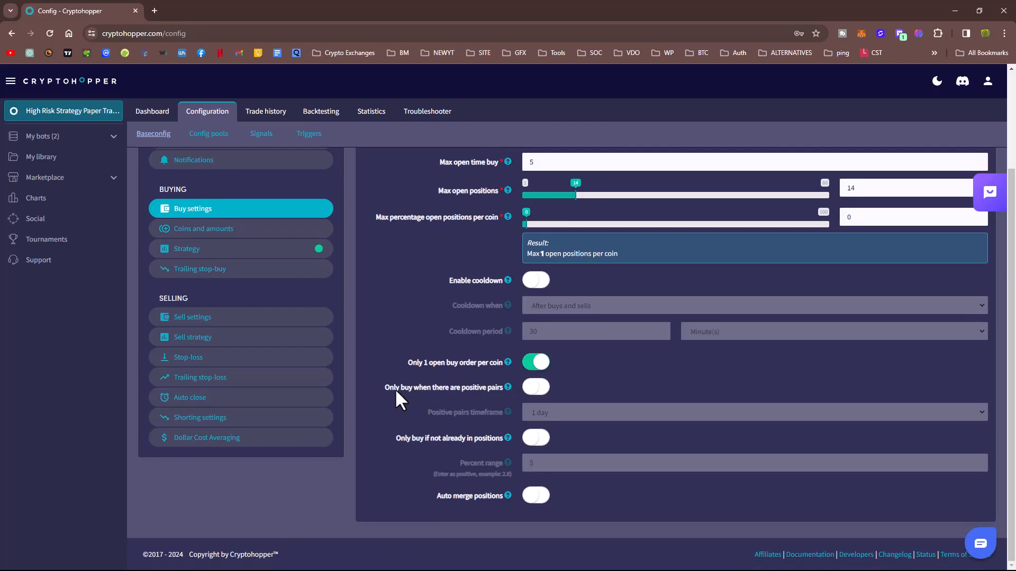
pyautogui.click(540, 391)
# Try positive pairs timeframes of 1 hour and 4 hours, and return the timeframe to 1 day.
pyautogui.click(548, 414)
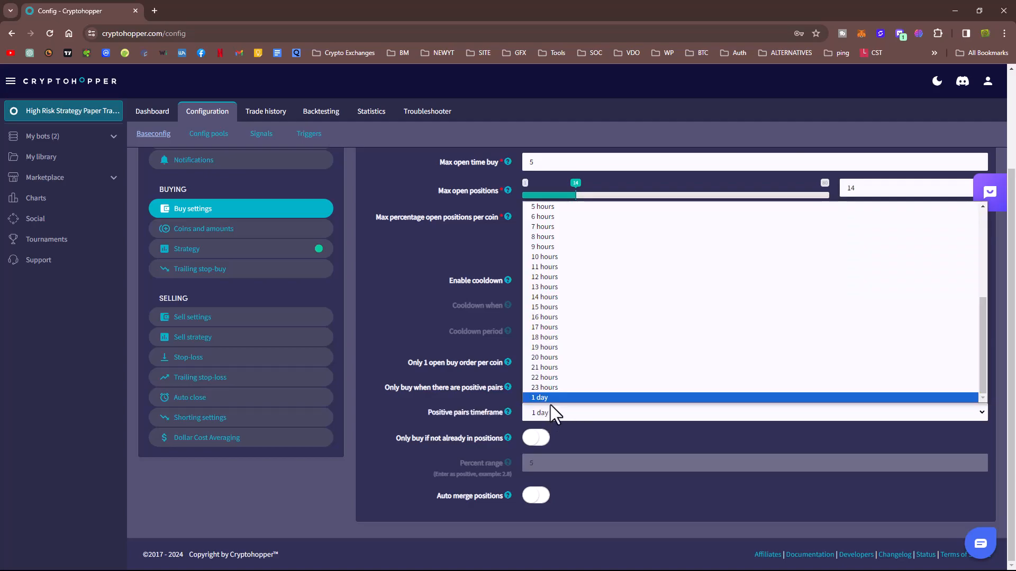
pyautogui.scroll(3, 586, 287)
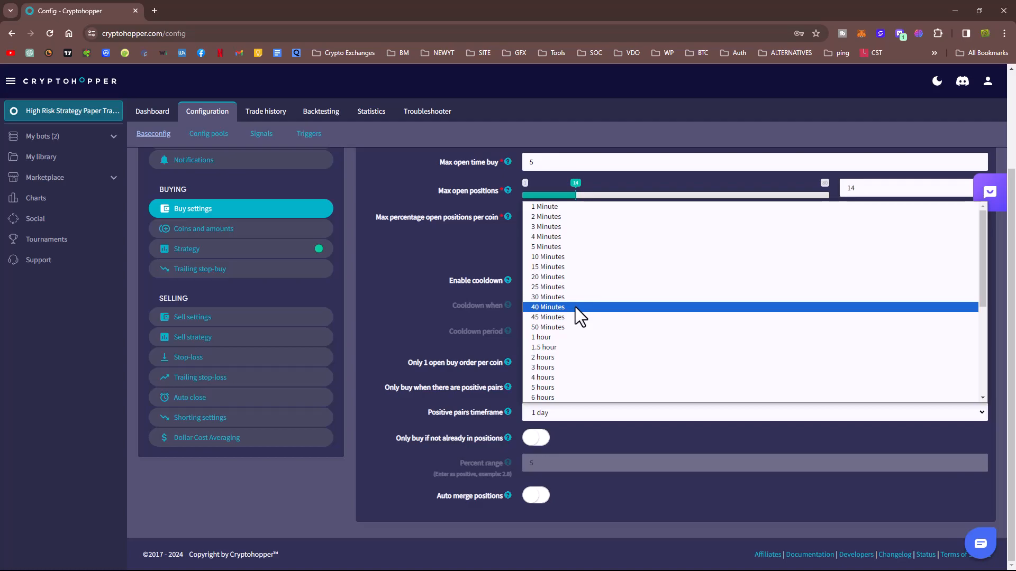
pyautogui.click(562, 338)
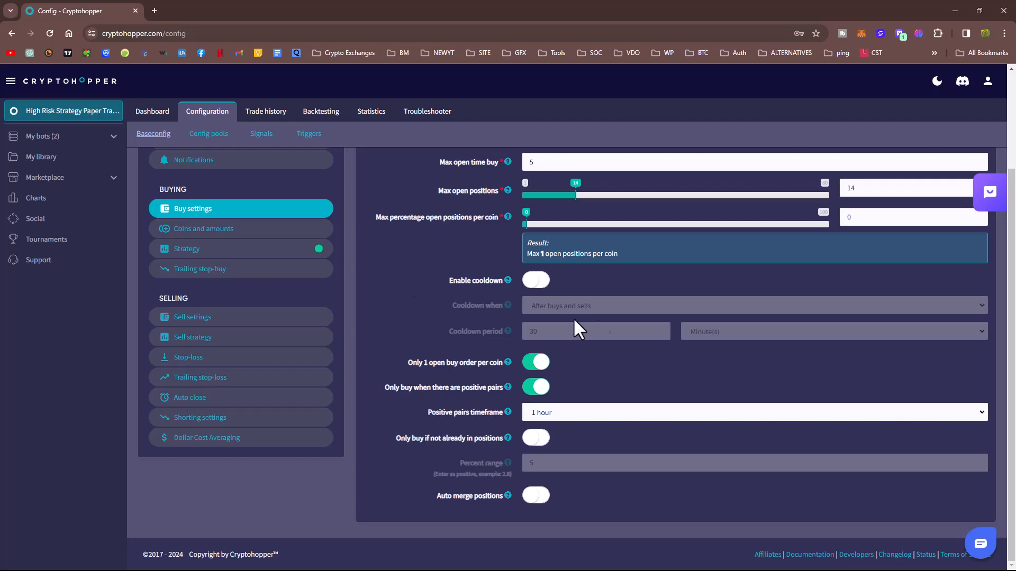
pyautogui.click(593, 413)
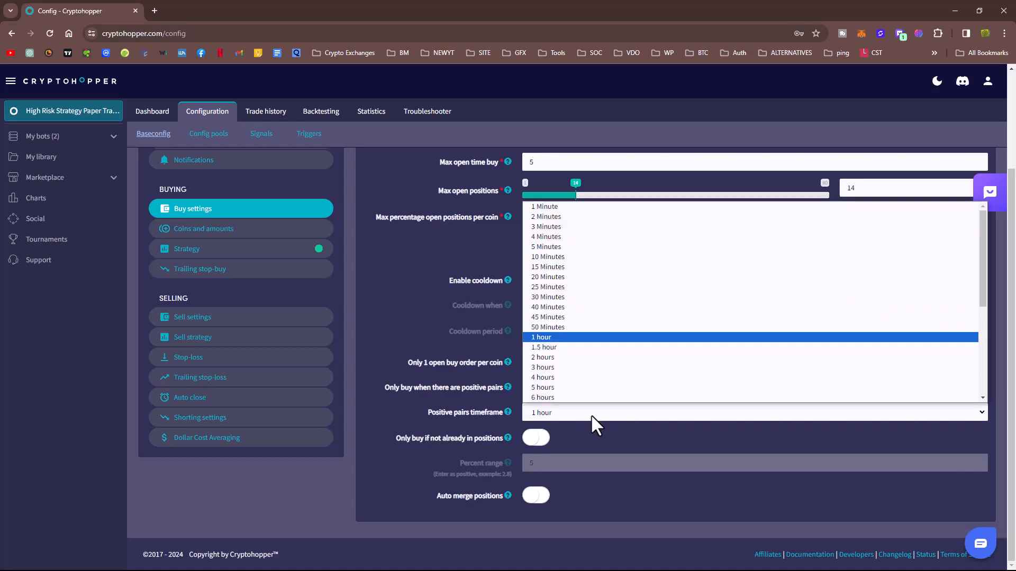
pyautogui.click(588, 377)
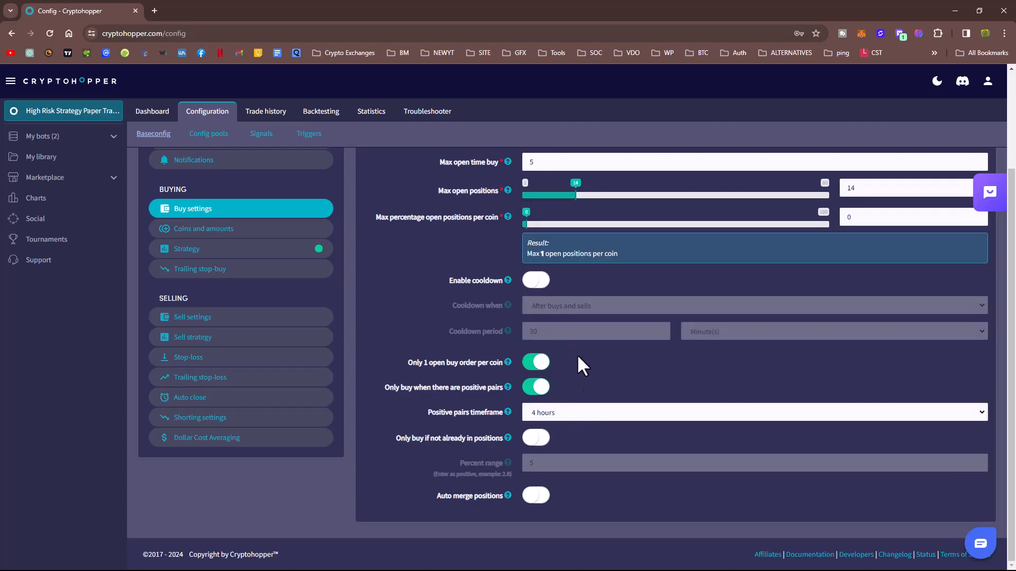
pyautogui.click(557, 416)
pyautogui.scroll(-3, 571, 383)
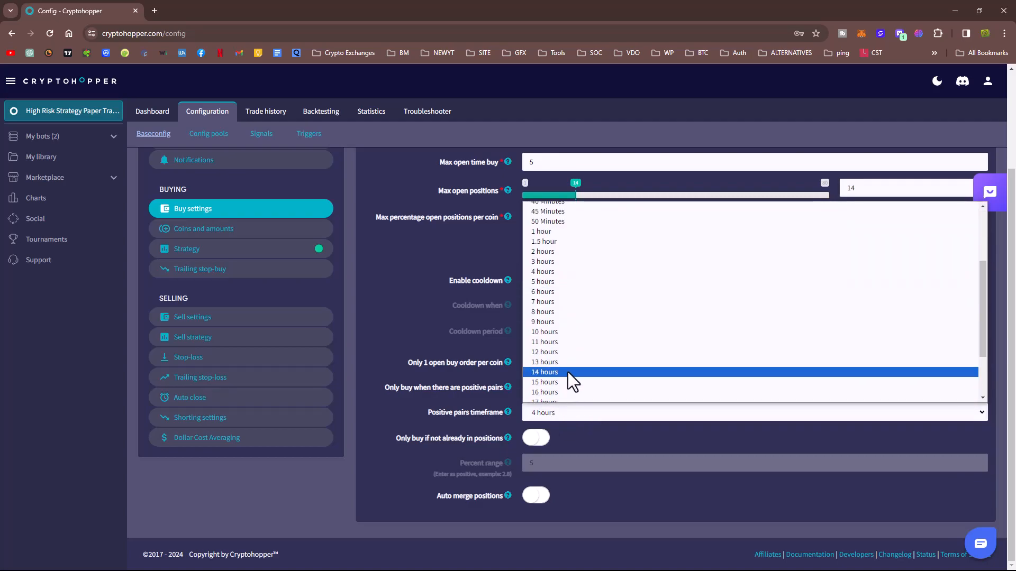
pyautogui.scroll(-3, 570, 381)
pyautogui.click(573, 395)
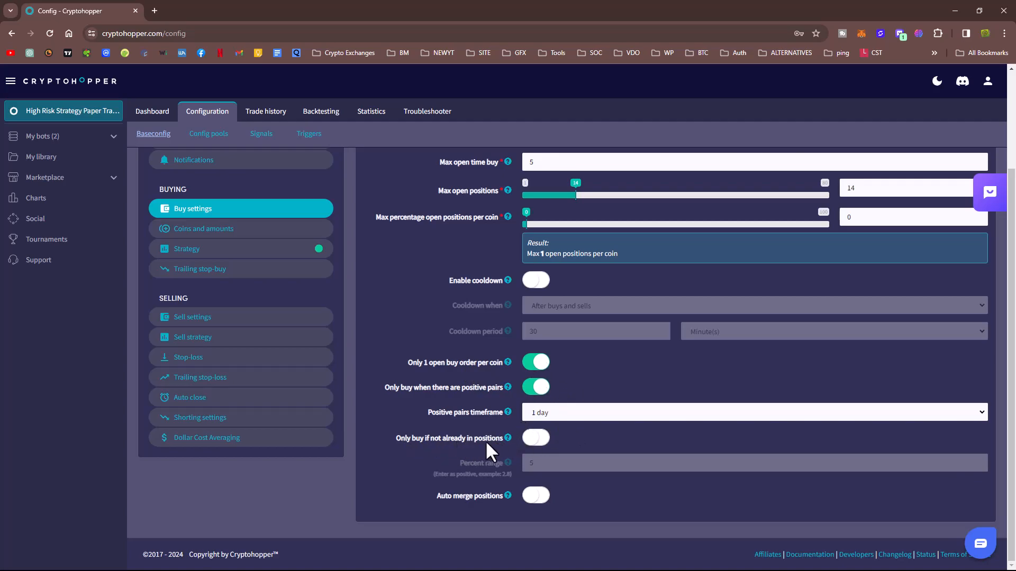
# Turn on buying only if not already in positions and set its percent range to 0.5.
pyautogui.click(535, 442)
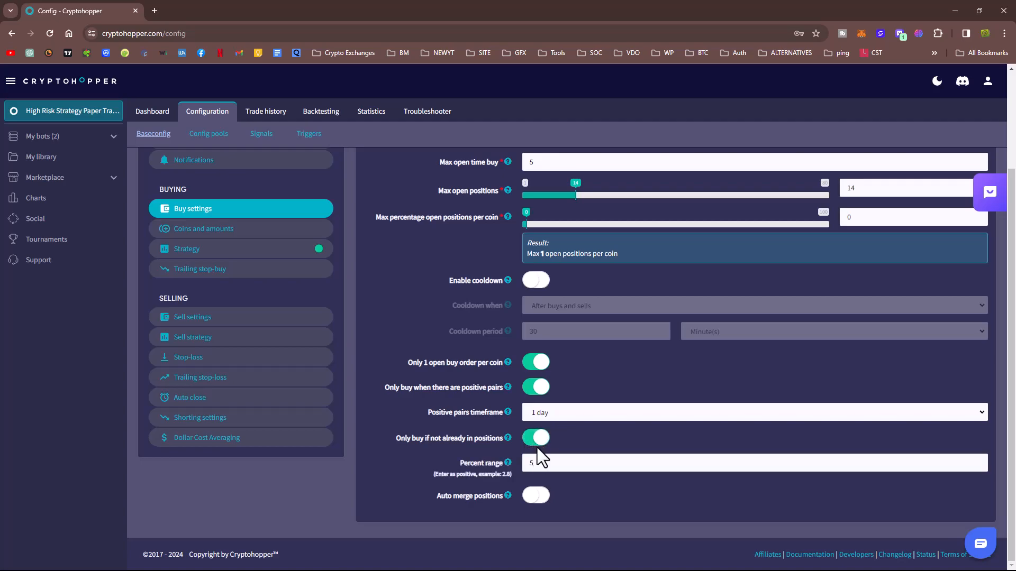
pyautogui.click(500, 462)
pyautogui.write('0.5')
pyautogui.press('Return')
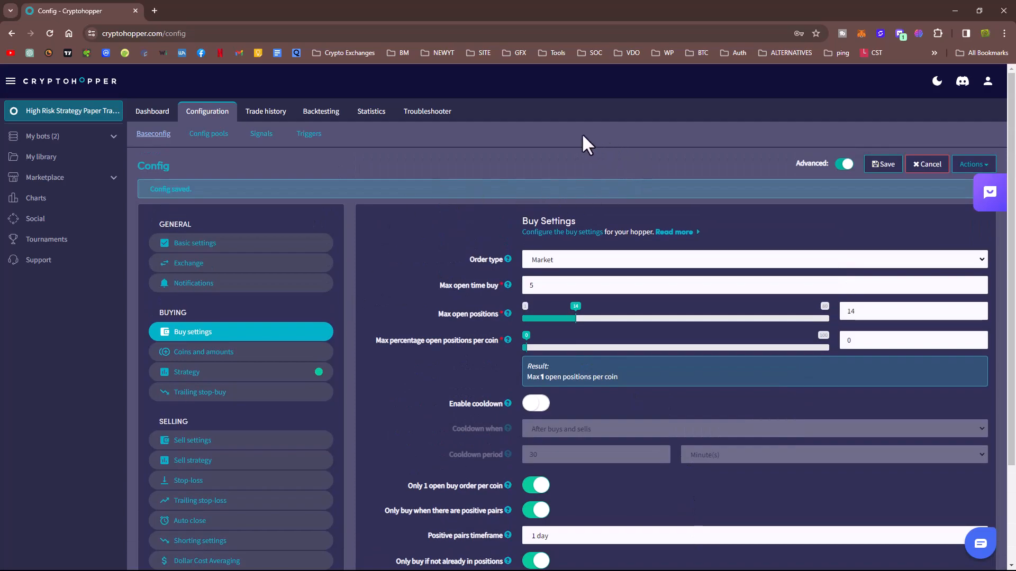
# Read the help notes for the max open time buy and auto merge positions settings.
pyautogui.scroll(-3, 461, 322)
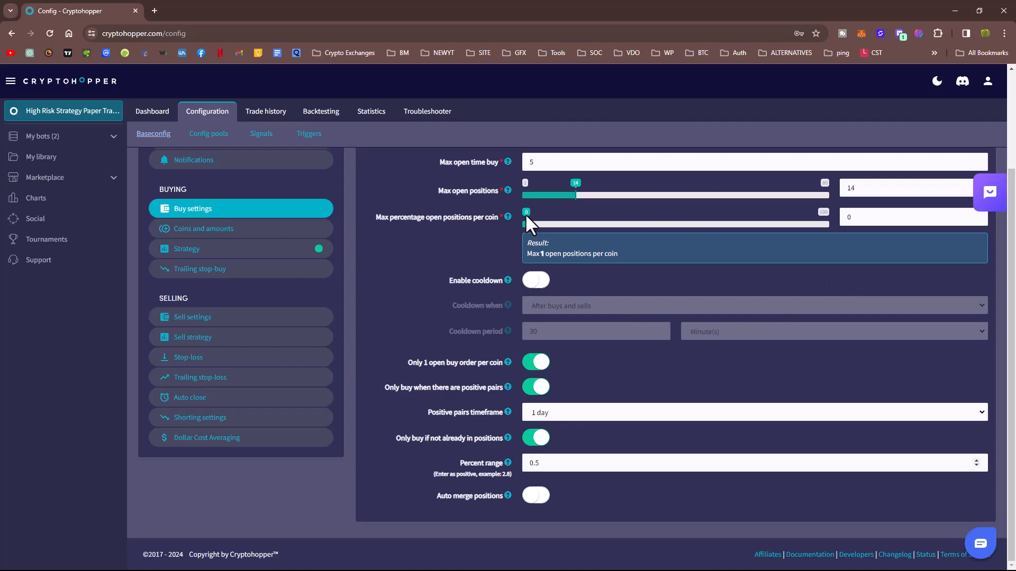
pyautogui.moveTo(509, 164)
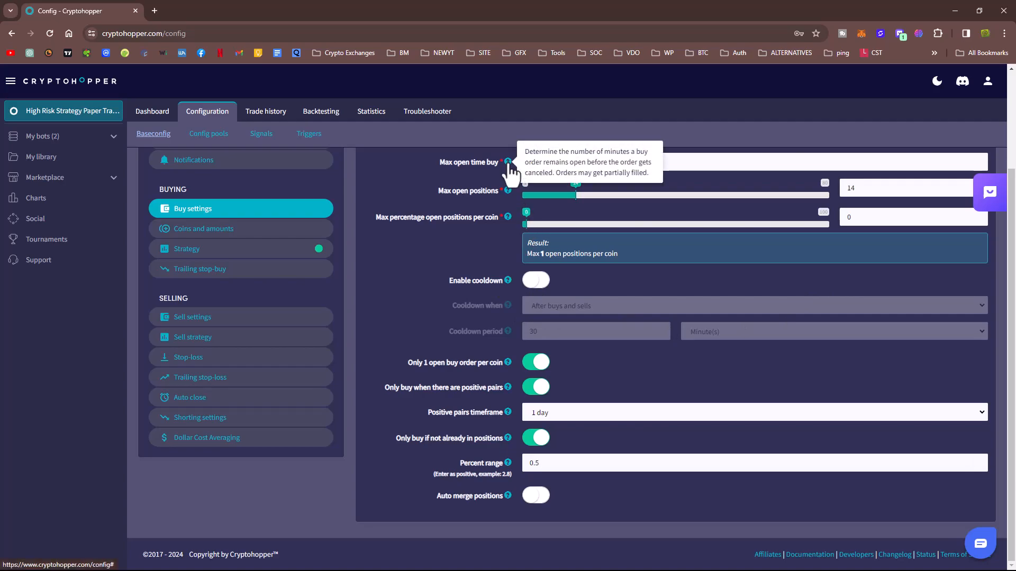
pyautogui.moveTo(509, 496)
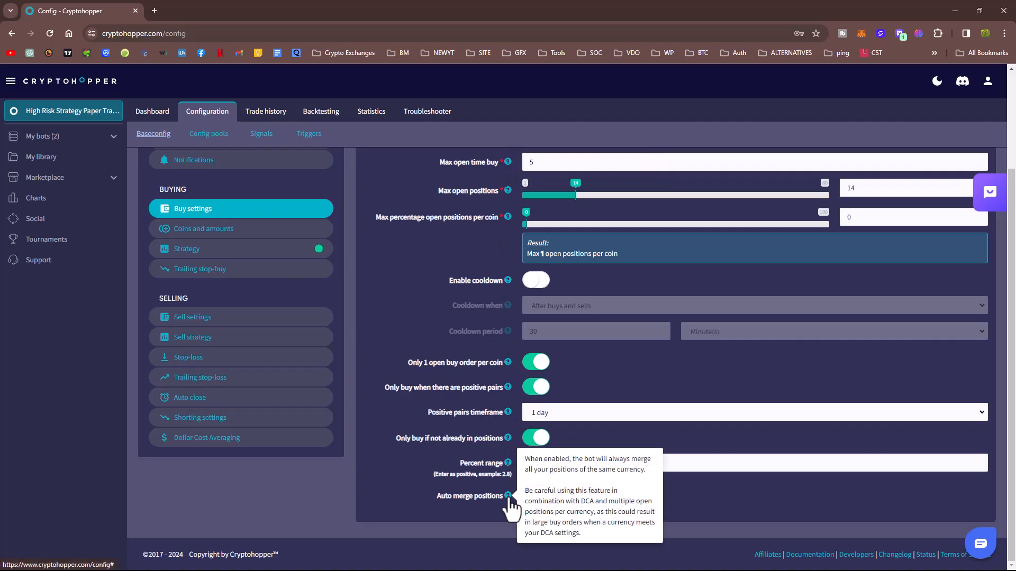
pyautogui.moveTo(508, 439)
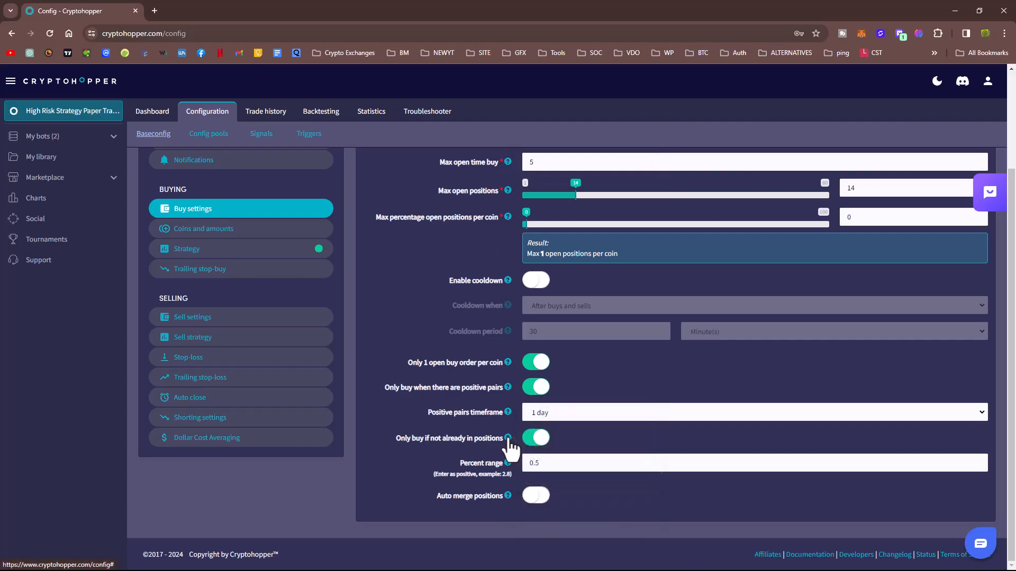
pyautogui.scroll(2, 466, 382)
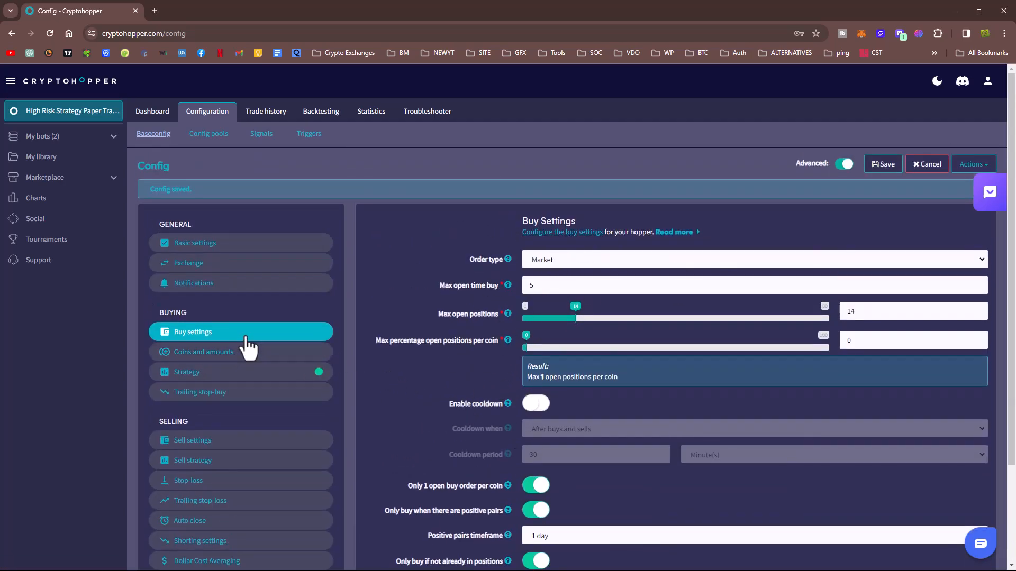
# Look over the buy settings once more and save the configuration.
pyautogui.scroll(-2, 686, 373)
pyautogui.scroll(-1, 685, 368)
pyautogui.scroll(3, 839, 392)
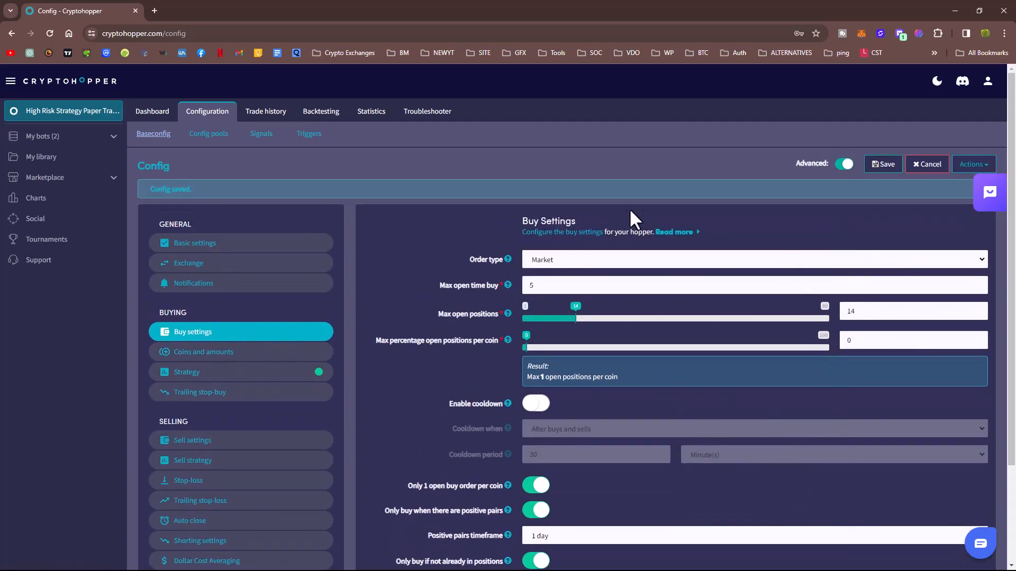
pyautogui.click(883, 165)
pyautogui.click(884, 166)
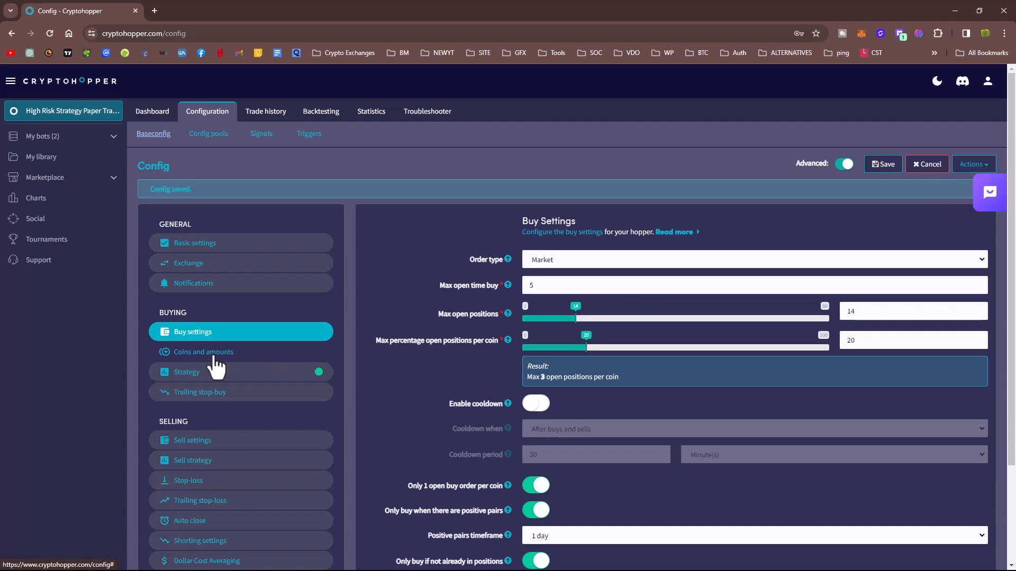
# In the coins and amounts settings, change the quote currency to USDT and confirm the change.
pyautogui.click(215, 357)
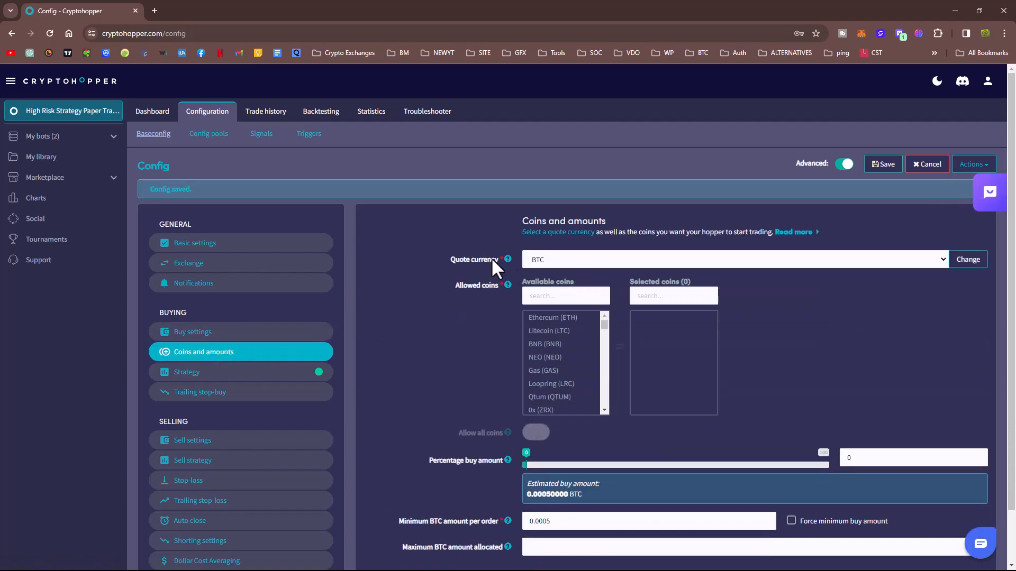
pyautogui.click(805, 261)
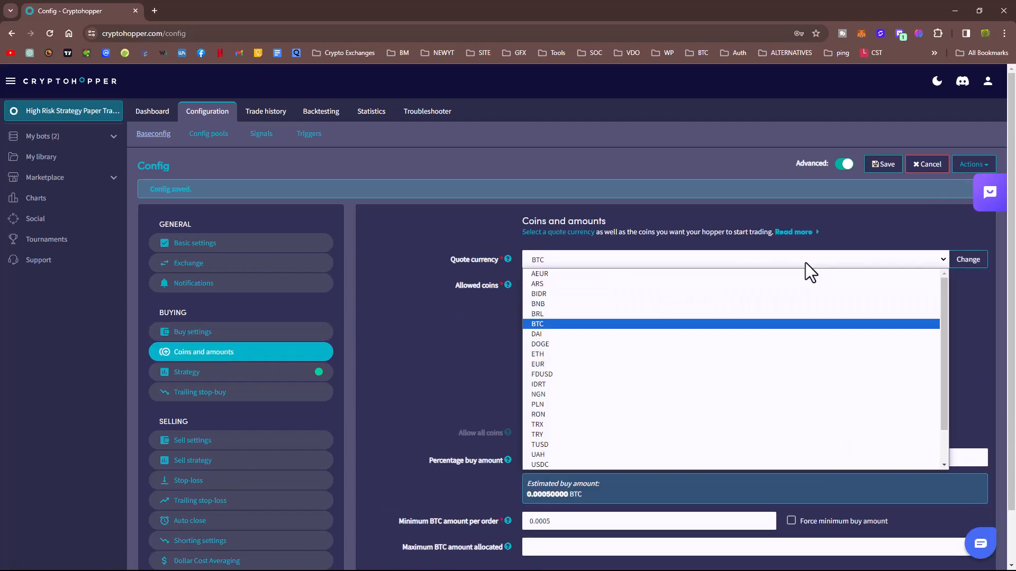
pyautogui.scroll(-2, 585, 455)
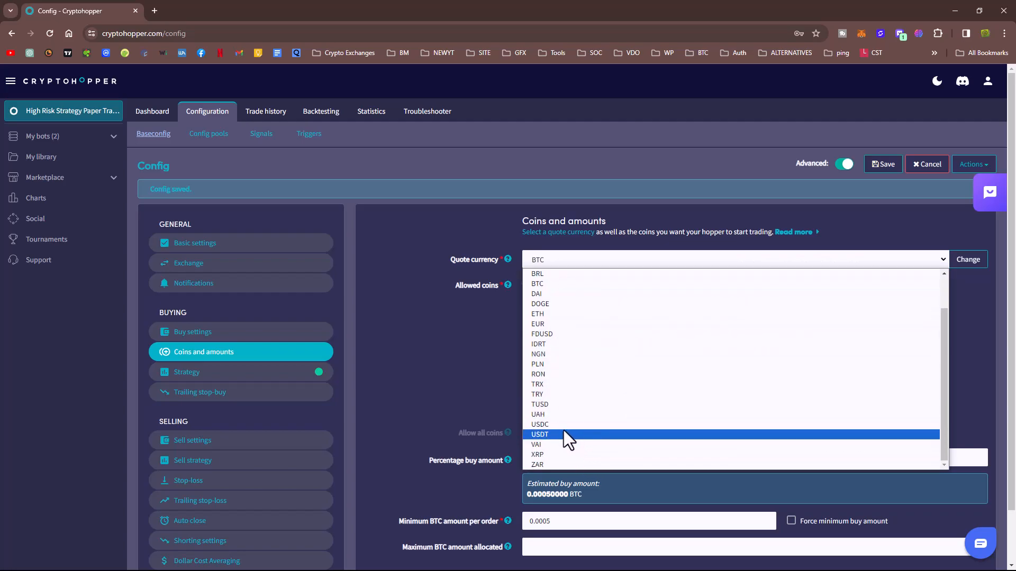
pyautogui.click(550, 434)
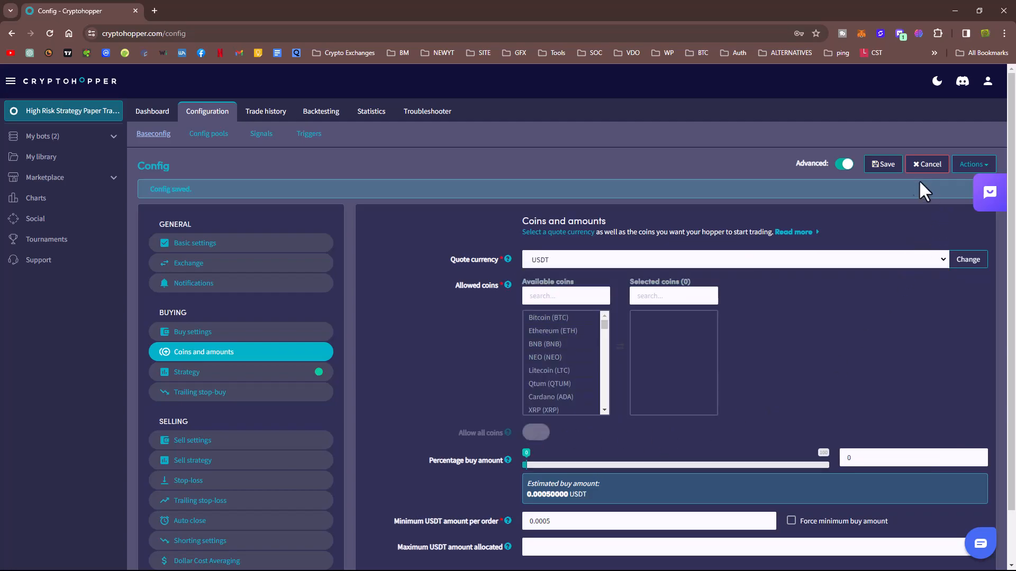
pyautogui.click(964, 265)
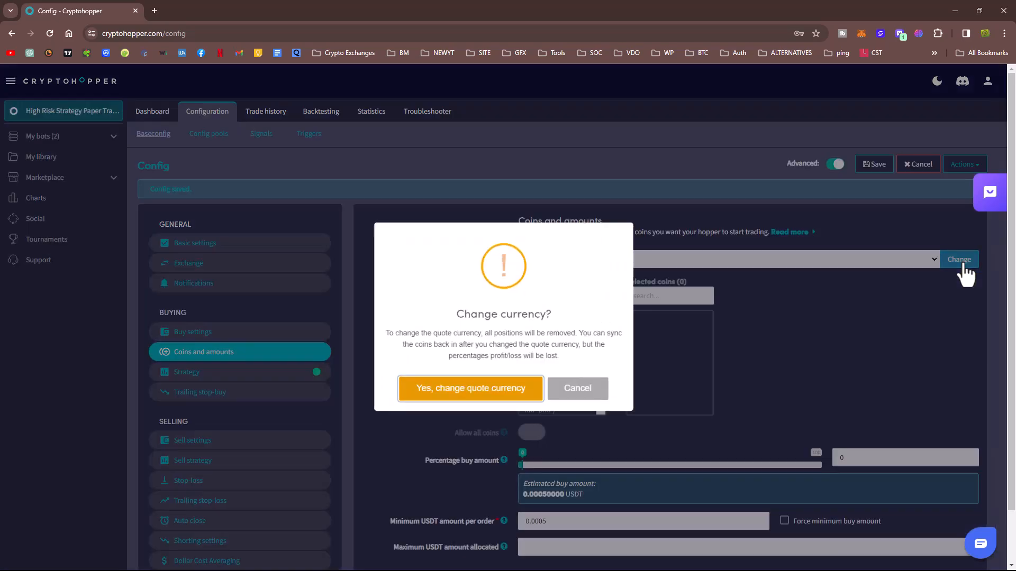
pyautogui.click(430, 401)
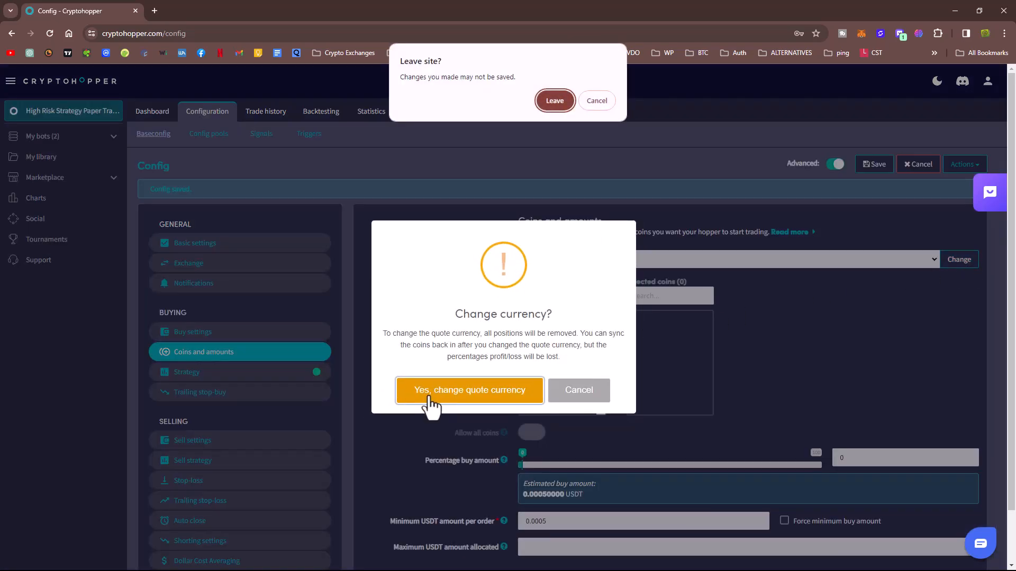
pyautogui.click(555, 101)
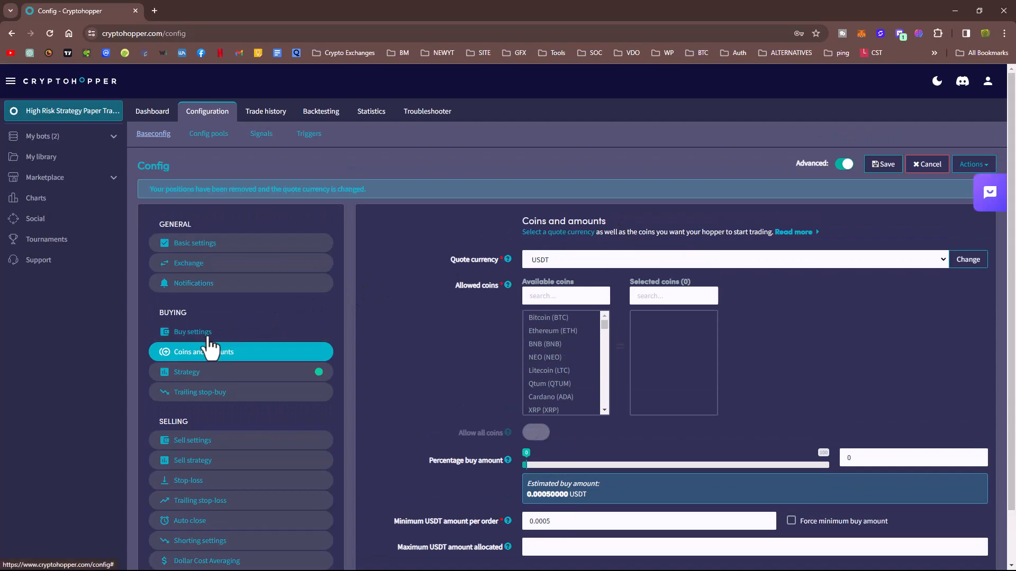
# Review the hopper's buy settings after the quote currency change.
pyautogui.click(209, 337)
pyautogui.scroll(-3, 513, 386)
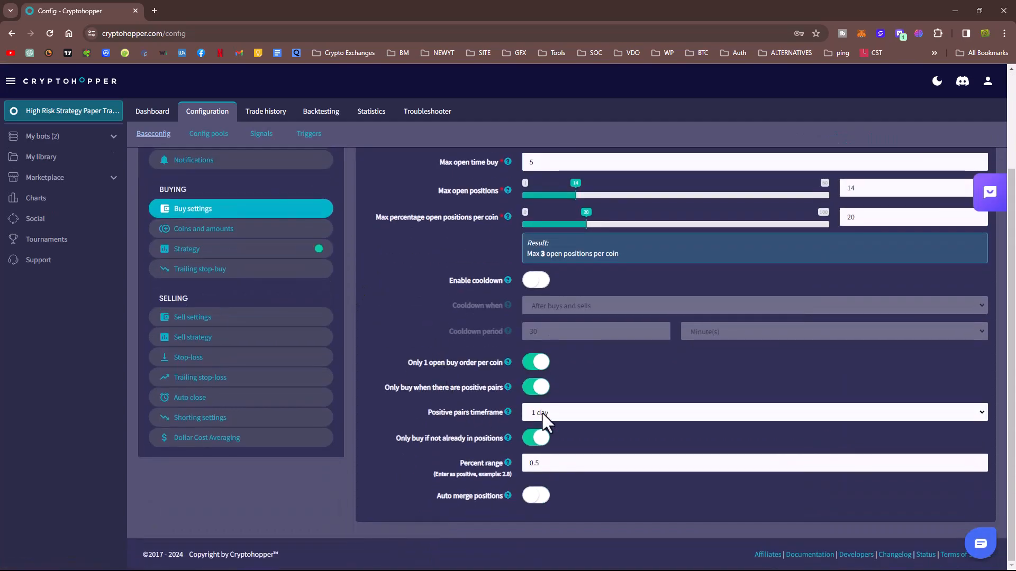
pyautogui.scroll(3, 476, 398)
# In the coins and amounts settings, set the maximum USDT amount allocated to 5000.
pyautogui.click(239, 352)
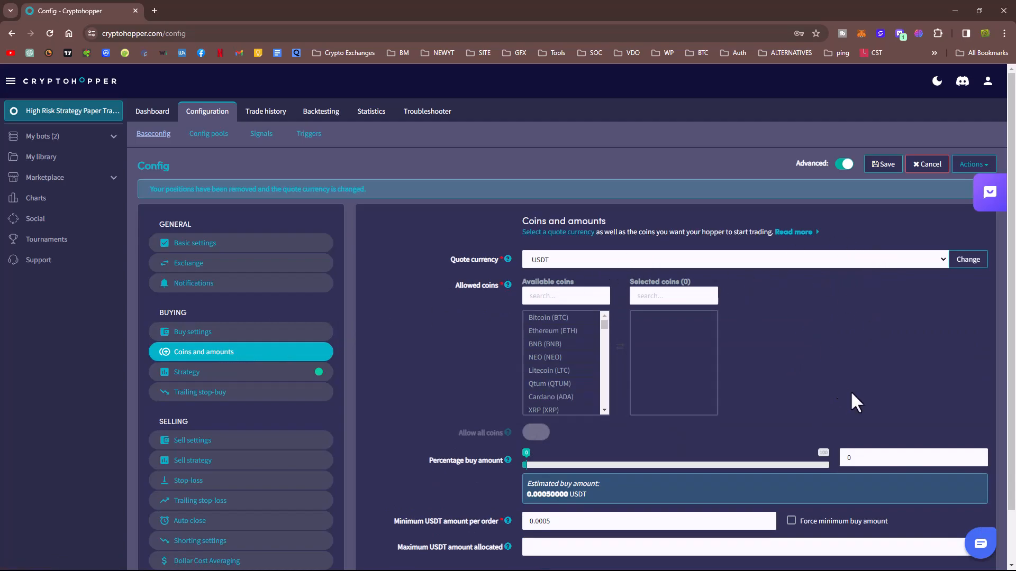
pyautogui.scroll(-2, 757, 402)
pyautogui.click(556, 488)
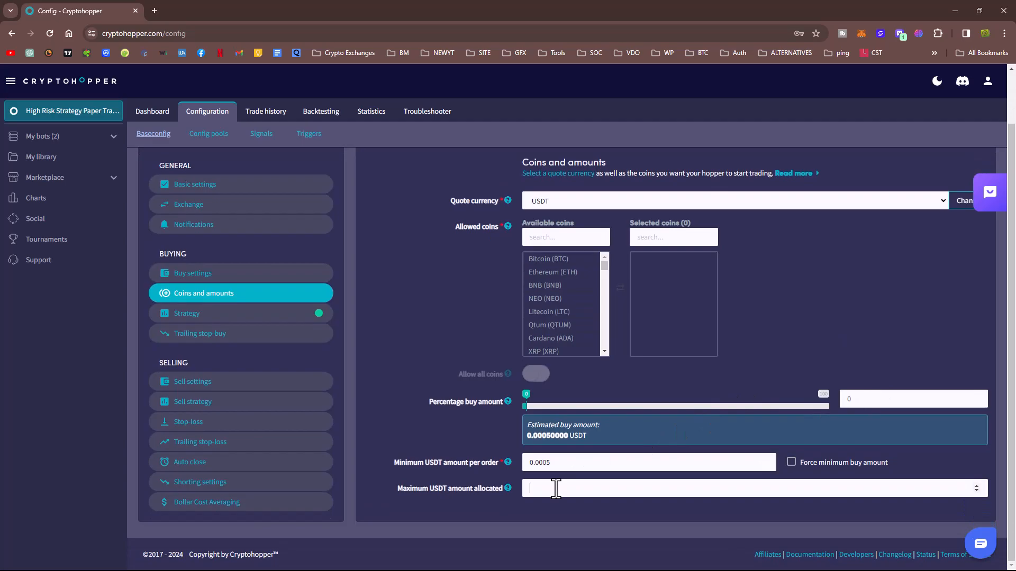
pyautogui.write('1')
pyautogui.press('BackSpace')
pyautogui.write('5000')
# Set the percentage buy amount to 1.
pyautogui.click(854, 405)
pyautogui.hotkey('ctrl', 'a')
pyautogui.write('1')
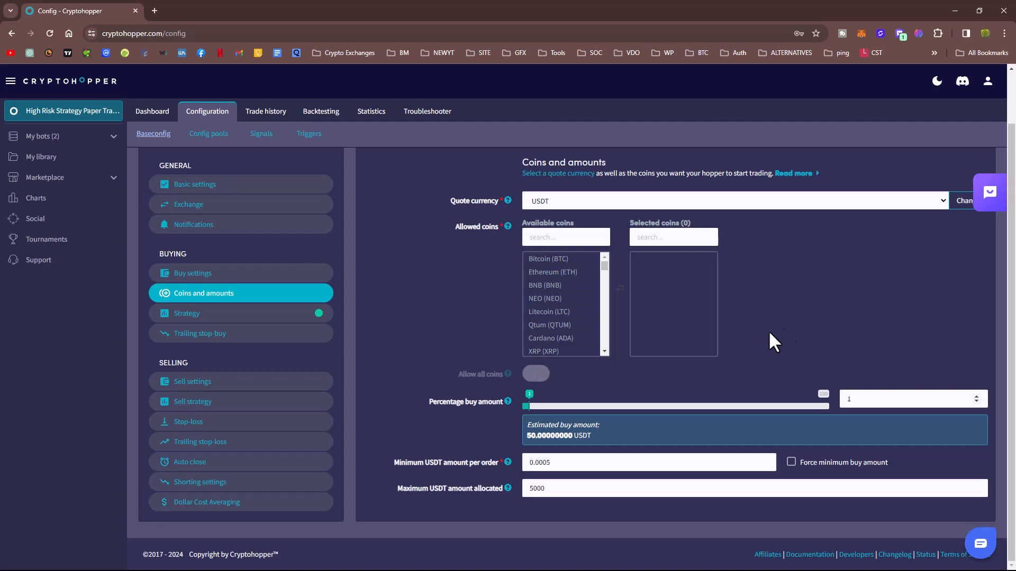
# Try a percentage buy amount of 2 and return it to 1.
pyautogui.moveTo(868, 401); pyautogui.dragTo(838, 400)
pyautogui.write('2')
pyautogui.doubleClick(525, 437)
pyautogui.doubleClick(848, 399)
pyautogui.write('1')
pyautogui.click(391, 255)
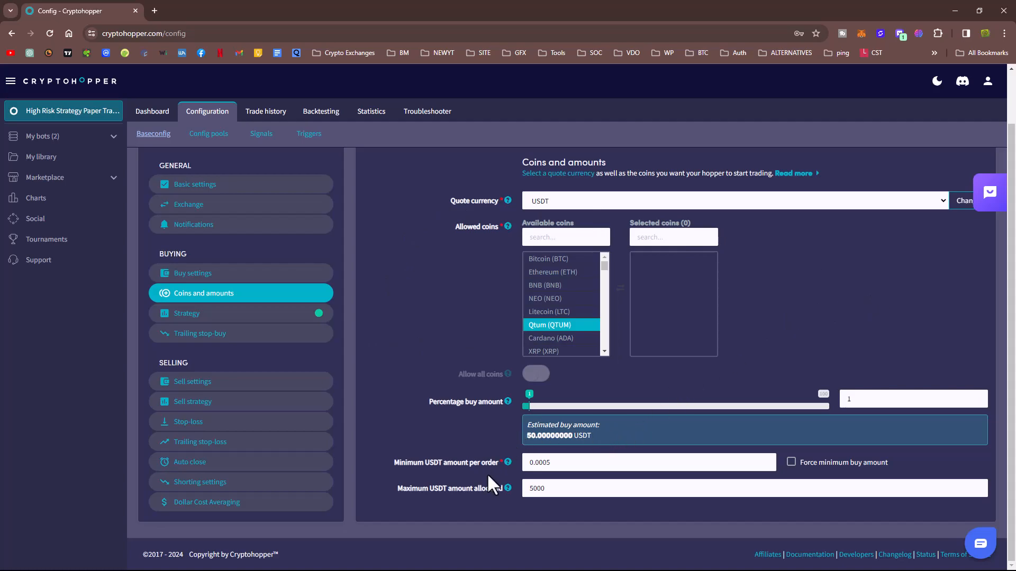
# Set the minimum USDT amount per order to 50.
pyautogui.moveTo(554, 462); pyautogui.dragTo(528, 467)
pyautogui.write('50')
pyautogui.click(532, 312)
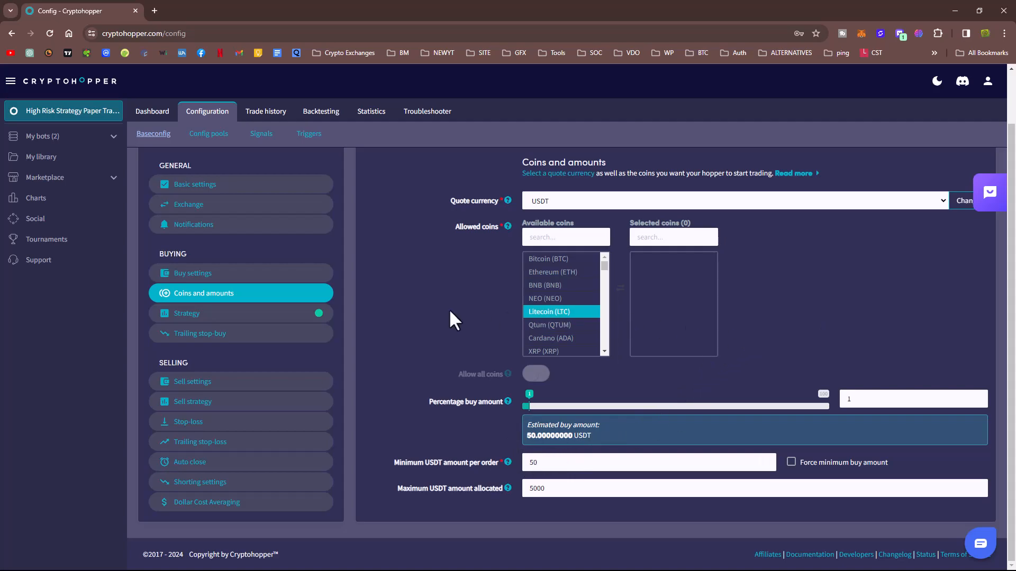
# Add Bitcoin, Ethereum, BNB, NEO, Litecoin, Cardano and XRP to the selected coins the hopper may trade.
pyautogui.press('Down')
pyautogui.press('Down')
pyautogui.press('Down')
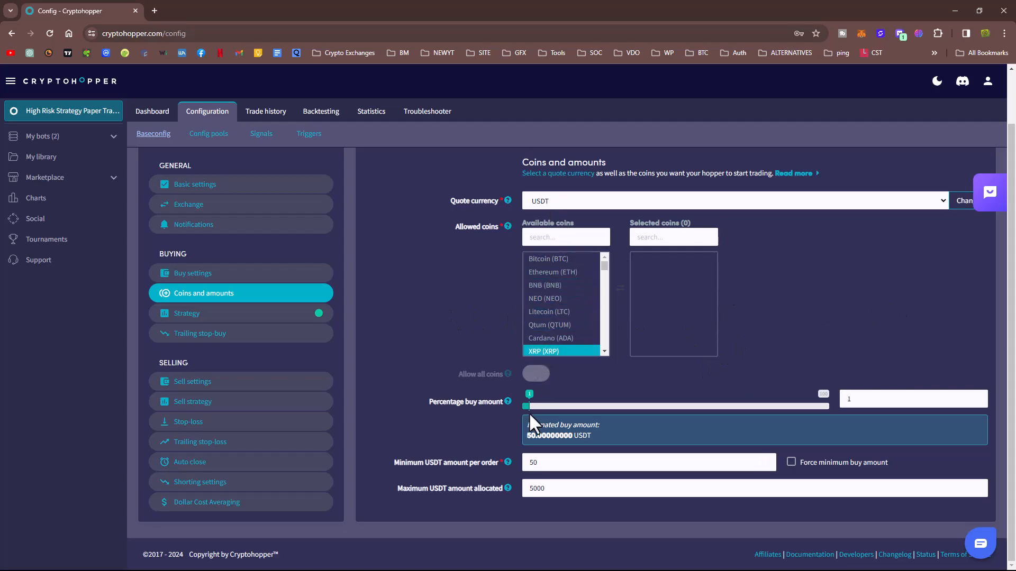
pyautogui.click(547, 273)
pyautogui.click(549, 259)
pyautogui.doubleClick(548, 259)
pyautogui.doubleClick(549, 260)
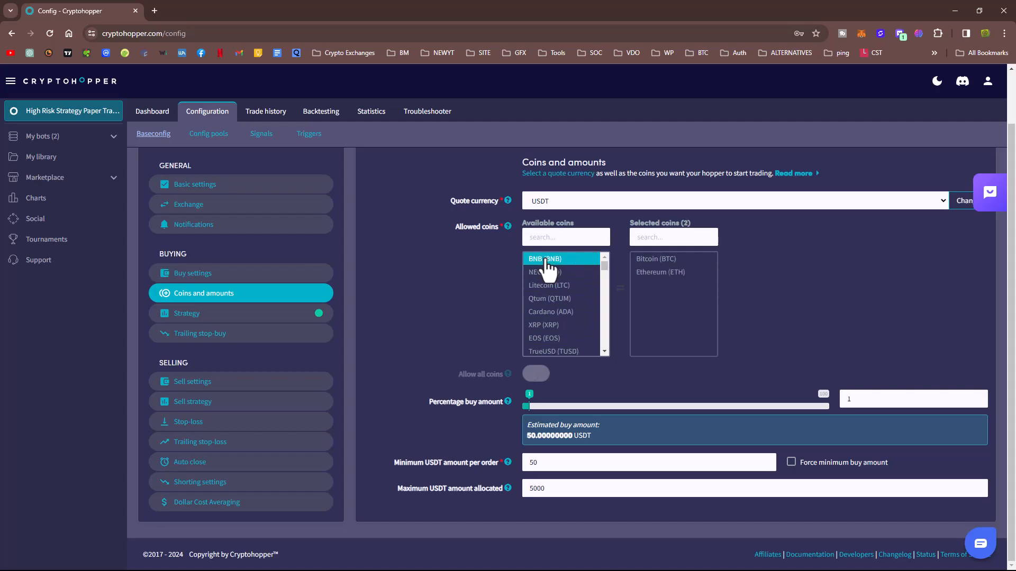
pyautogui.doubleClick(548, 260)
pyautogui.doubleClick(548, 261)
pyautogui.doubleClick(548, 260)
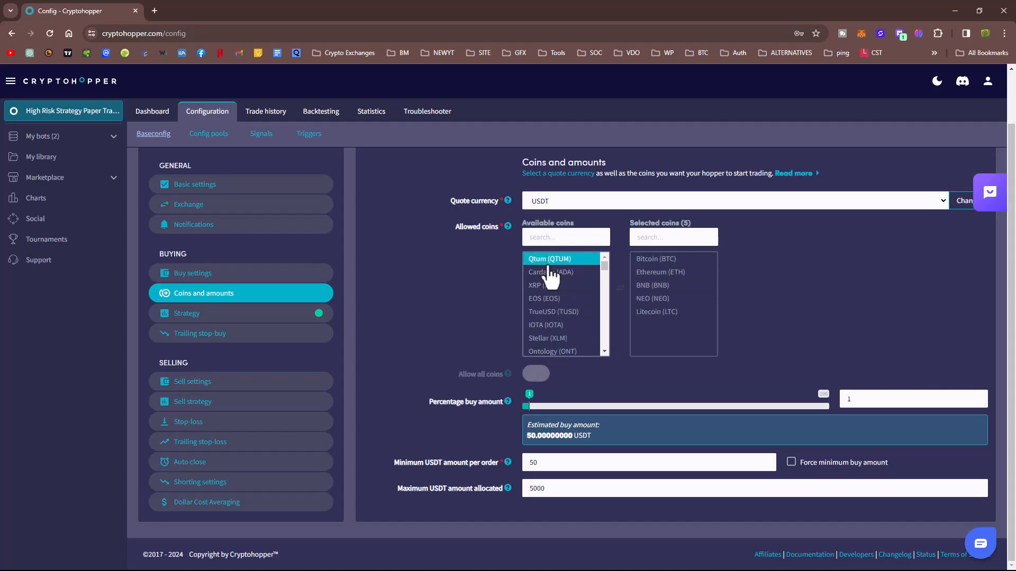
pyautogui.doubleClick(544, 273)
pyautogui.doubleClick(544, 273)
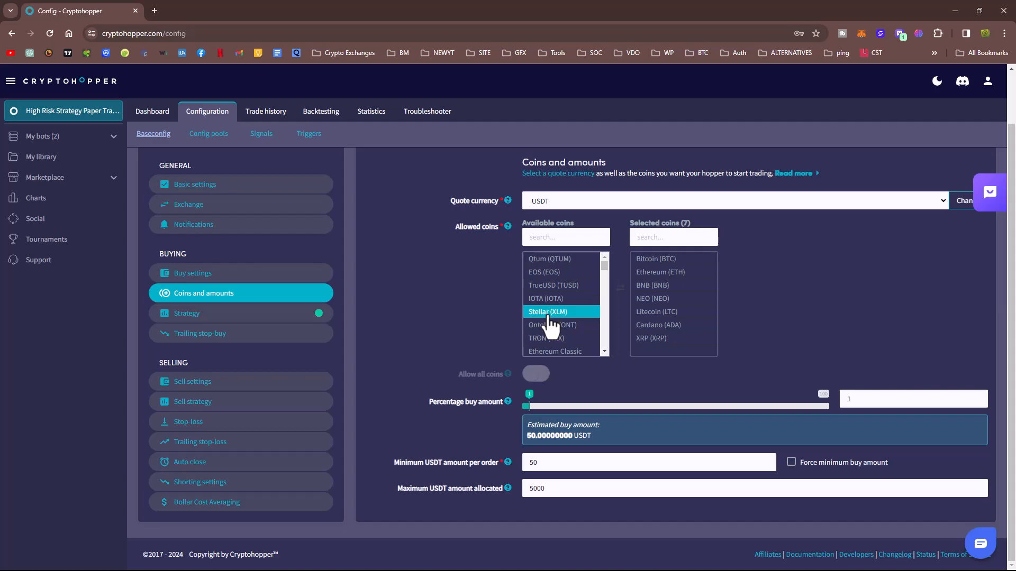
# Add Nuls, VeChain, Fetch.ai and one further coin to the selected coins the hopper may trade.
pyautogui.scroll(-1, 562, 331)
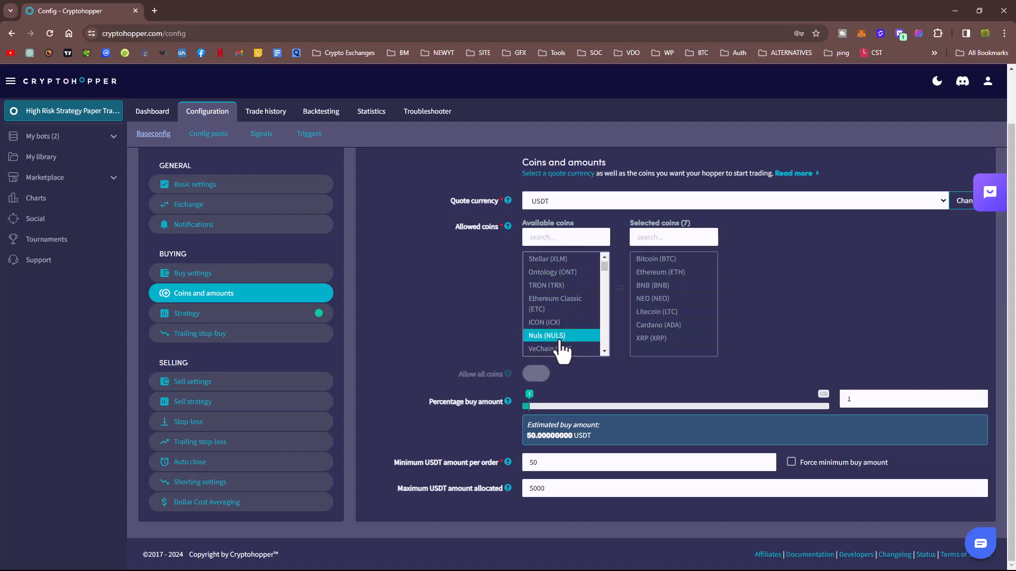
pyautogui.click(560, 340)
pyautogui.click(559, 337)
pyautogui.scroll(-1, 560, 336)
pyautogui.click(570, 298)
pyautogui.scroll(-1, 562, 339)
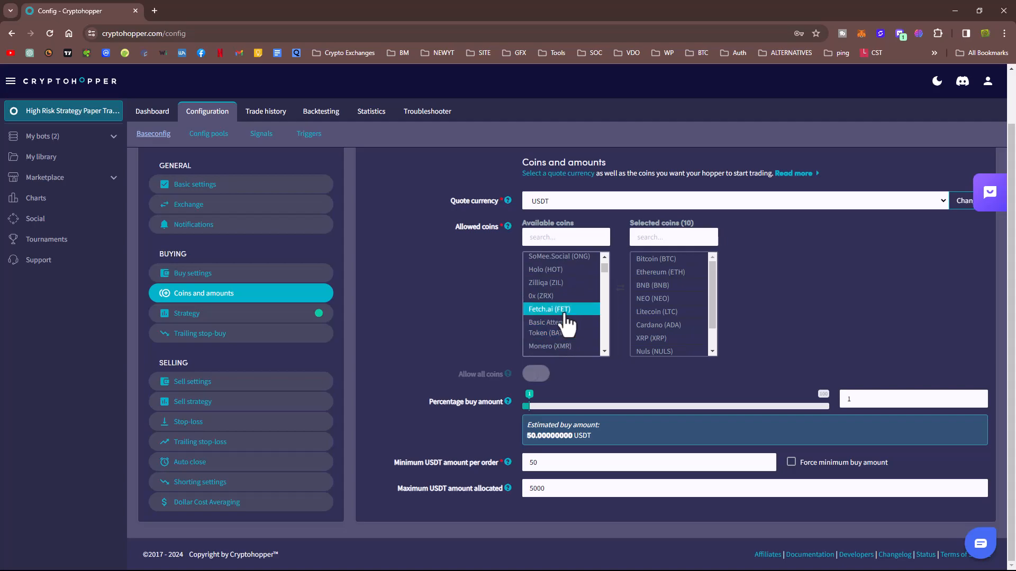
pyautogui.click(566, 312)
pyautogui.scroll(-1, 566, 307)
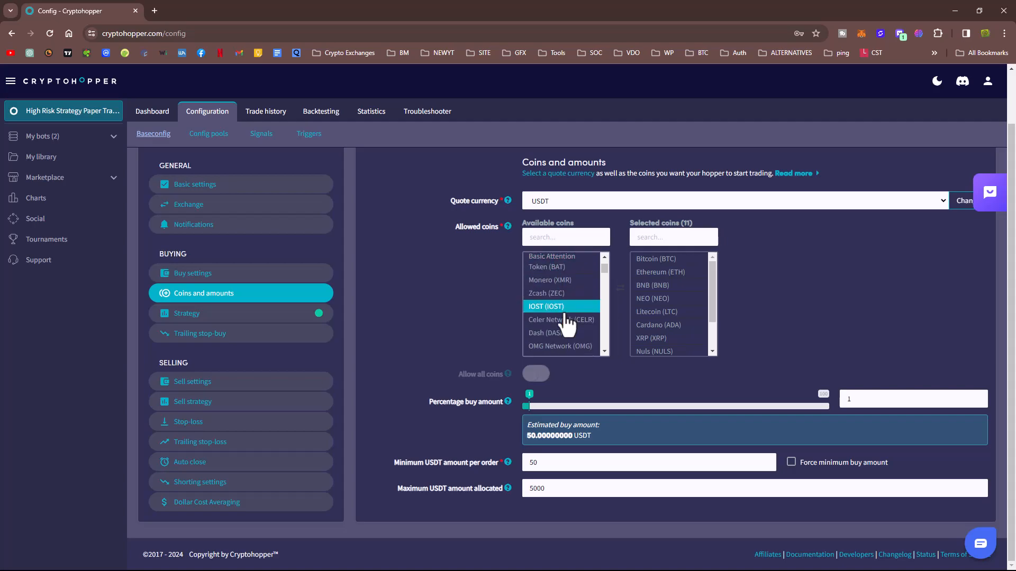
# Add Enjin Coin, Tezos, Band Protocol and two further coins to the selected coins and save the configuration.
pyautogui.scroll(-1, 577, 333)
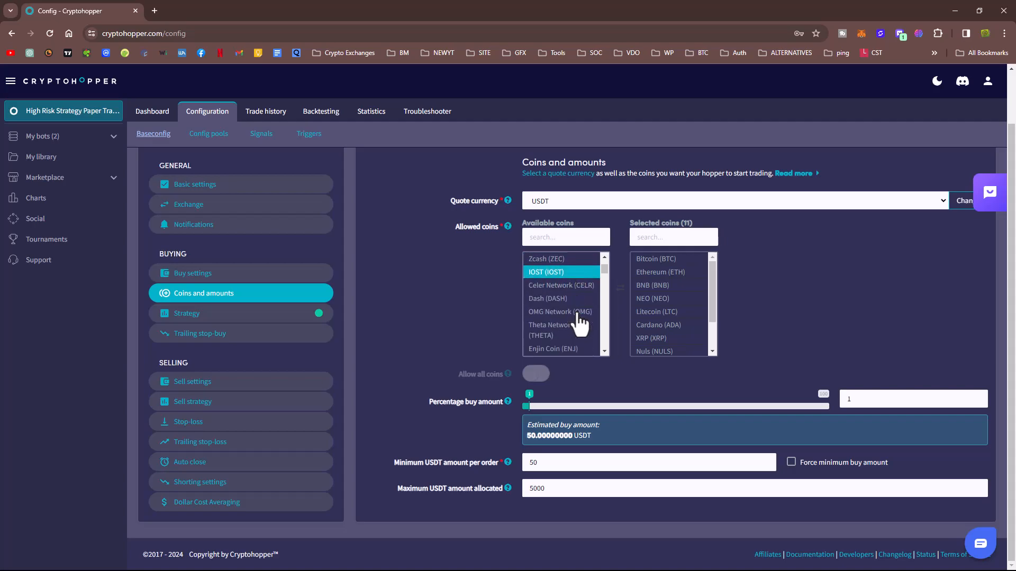
pyautogui.click(569, 345)
pyautogui.scroll(-1, 568, 333)
pyautogui.click(564, 295)
pyautogui.click(568, 339)
pyautogui.scroll(-2, 567, 341)
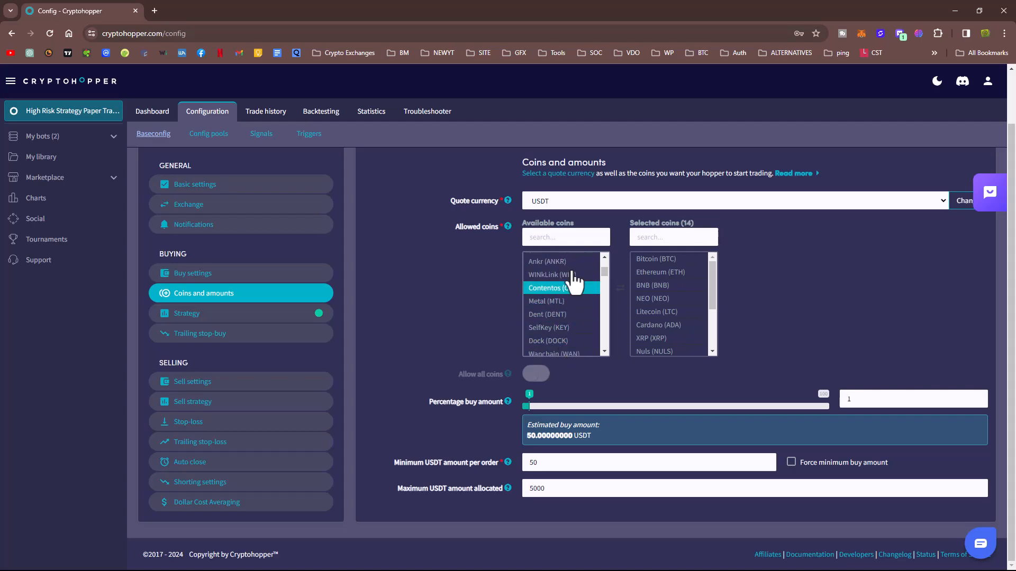
pyautogui.scroll(-1, 576, 338)
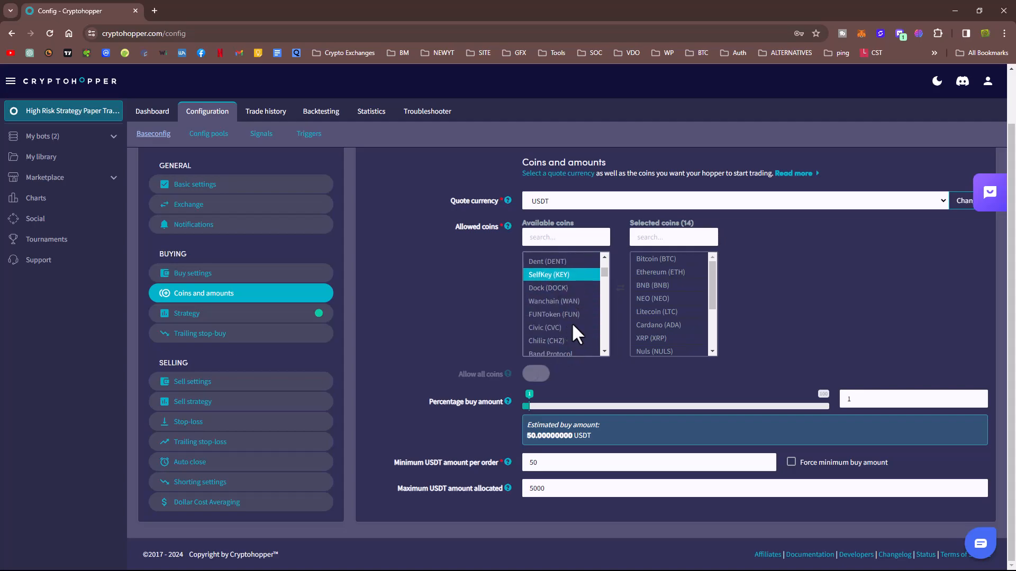
pyautogui.scroll(-1, 587, 344)
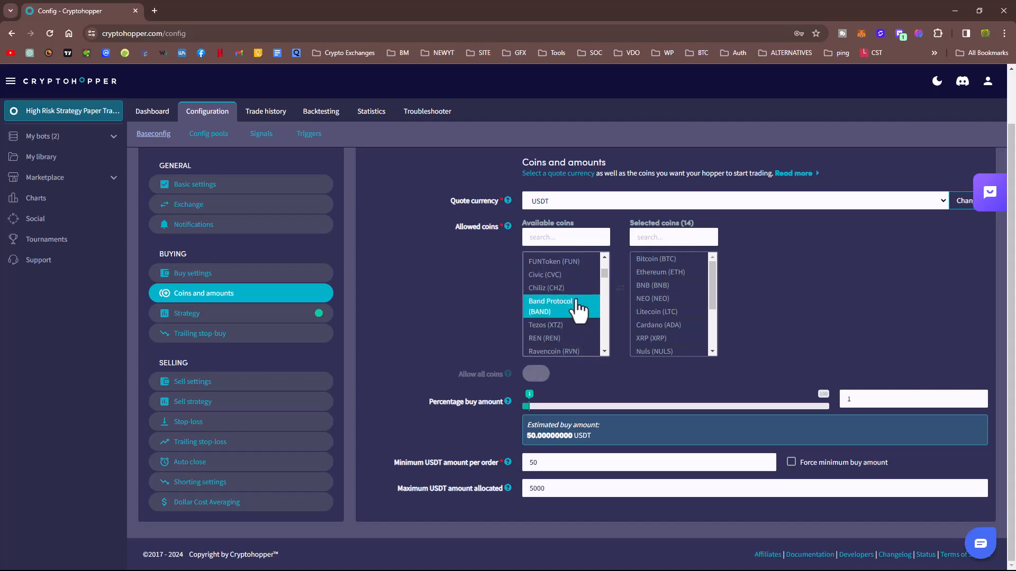
pyautogui.click(577, 325)
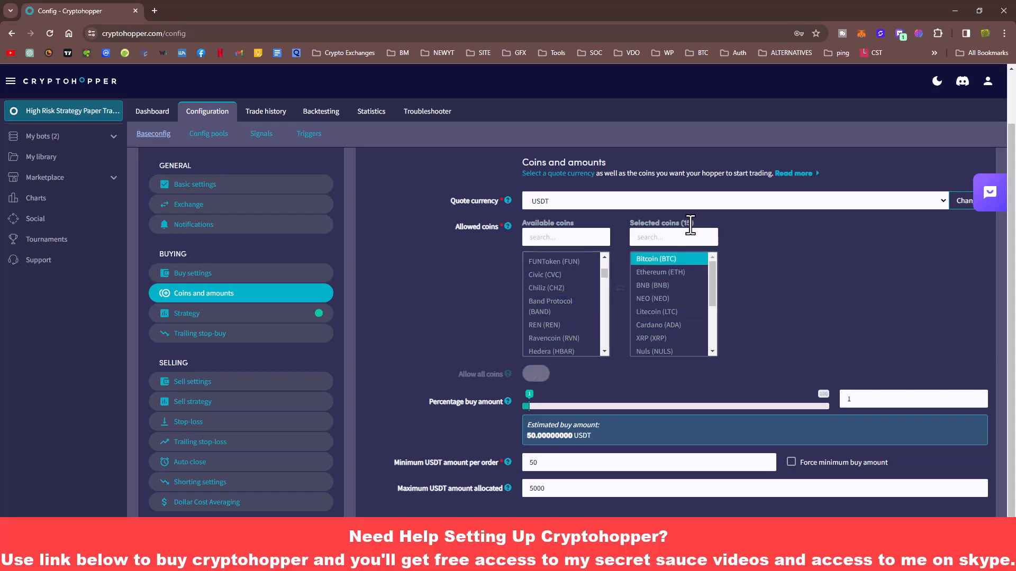
pyautogui.click(553, 310)
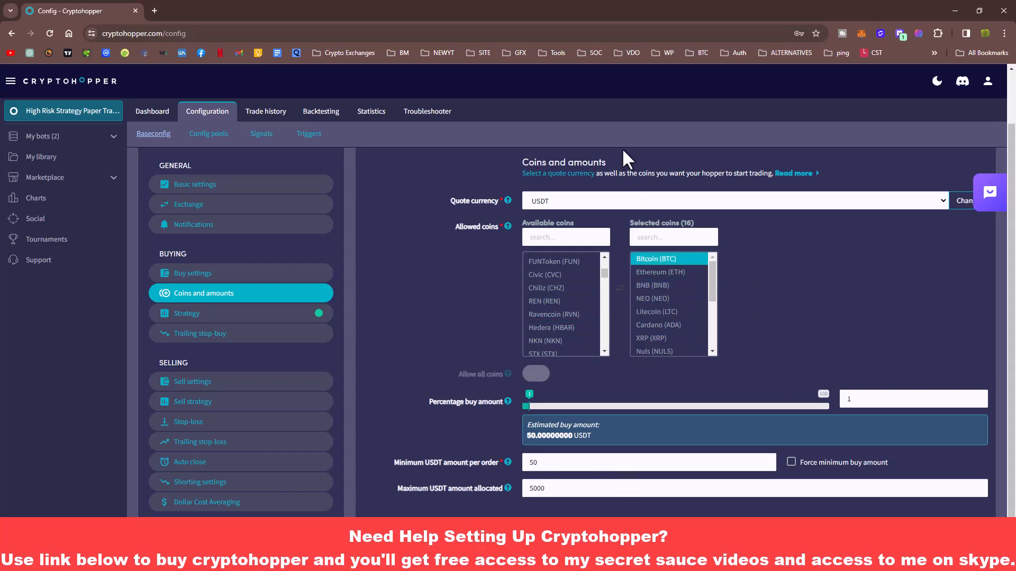
pyautogui.scroll(2, 844, 307)
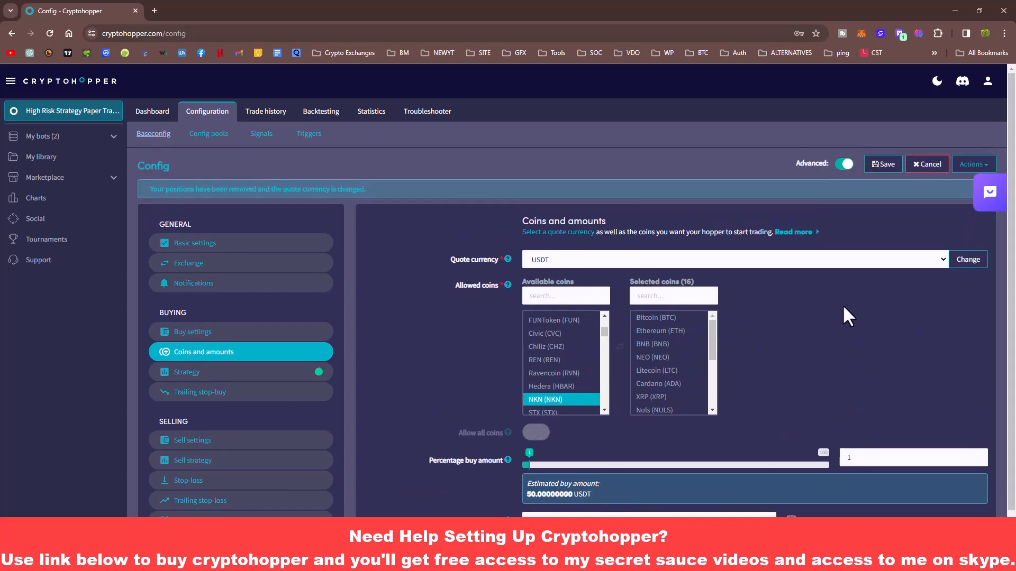
pyautogui.click(875, 170)
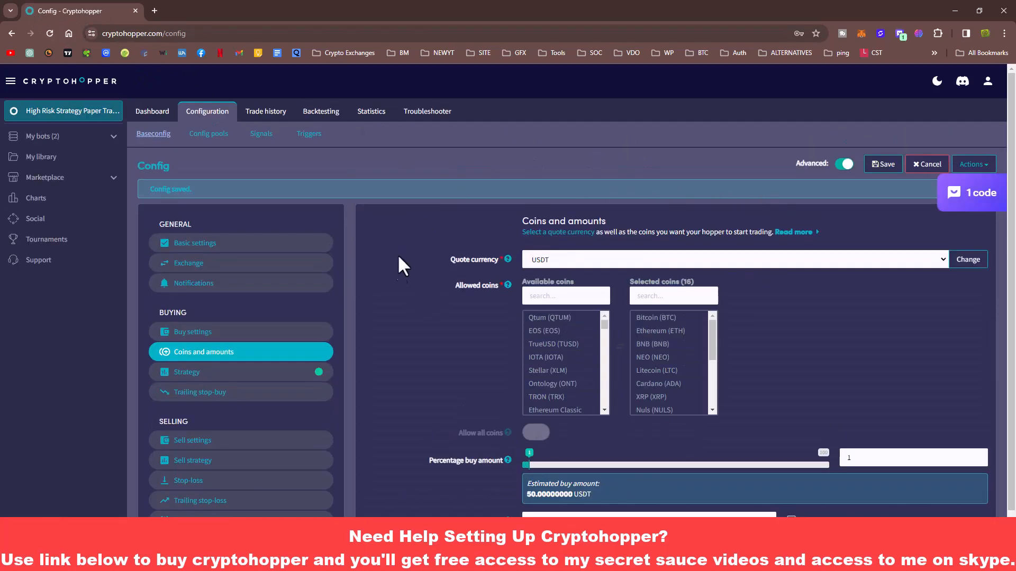
# Choose Default Strategy High Risk as the buying strategy and set the number of targets to buy to 2.
pyautogui.click(200, 376)
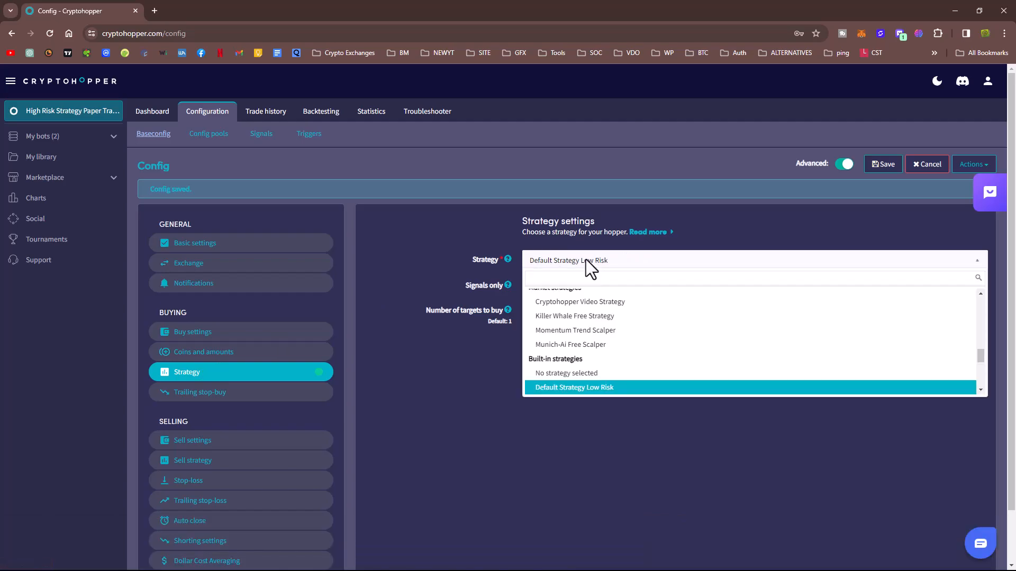
pyautogui.scroll(-2, 589, 365)
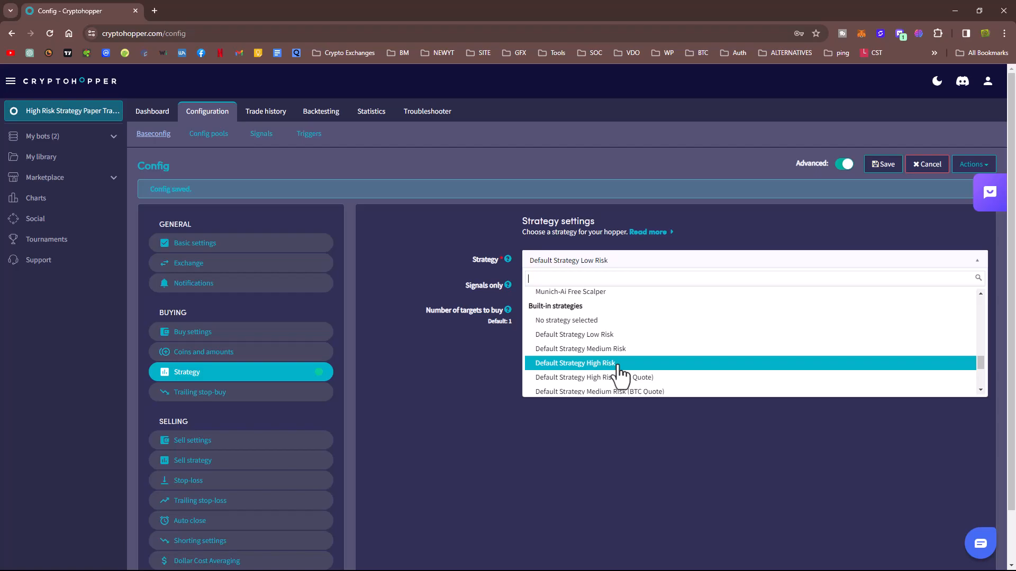
pyautogui.click(593, 364)
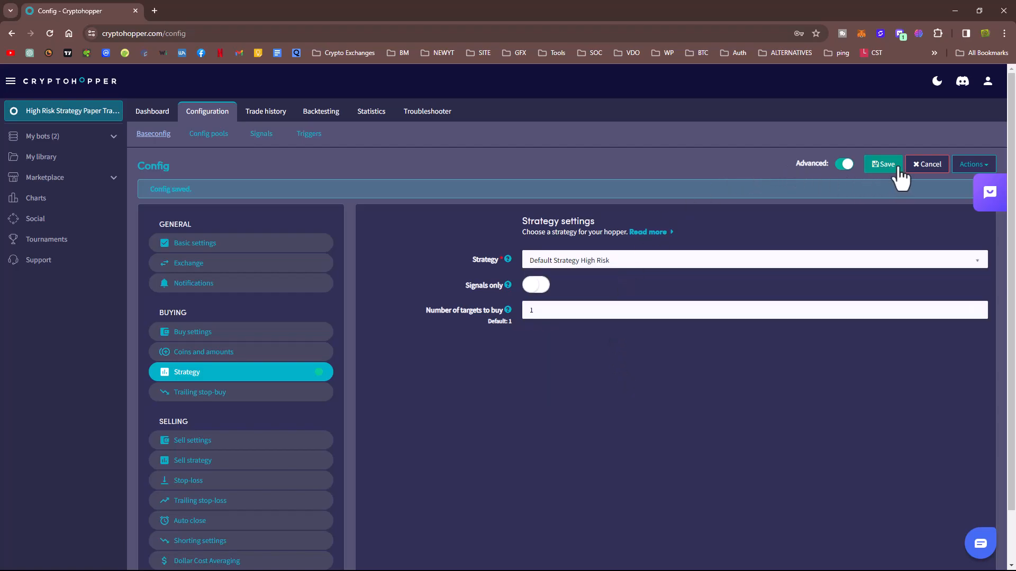
pyautogui.moveTo(552, 315); pyautogui.dragTo(511, 311)
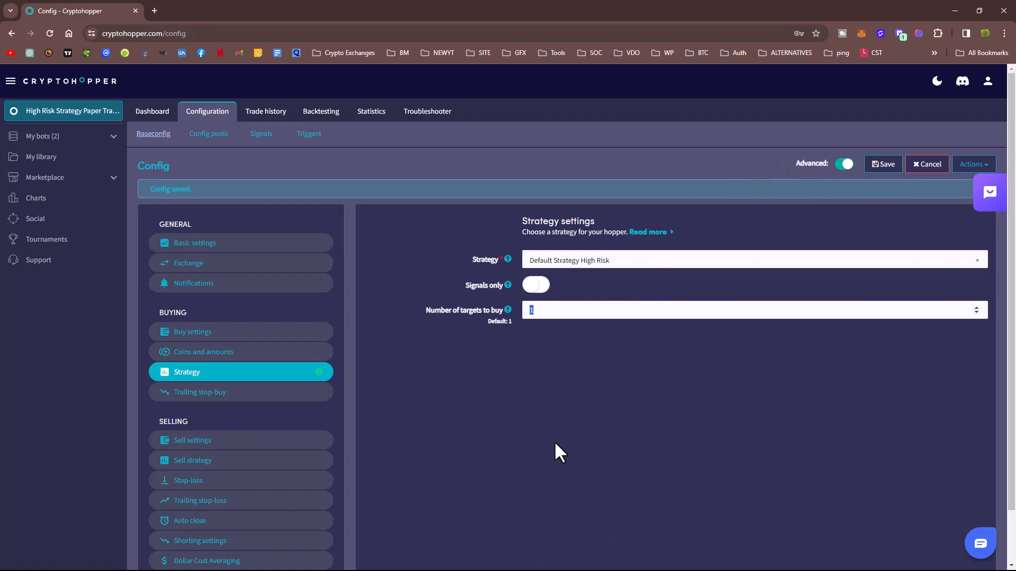
pyautogui.write('2')
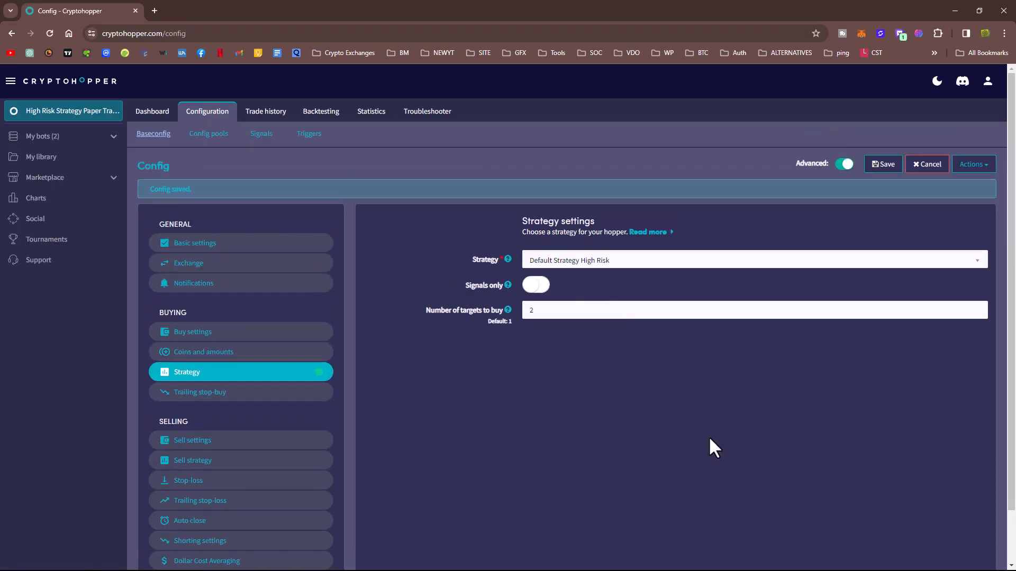
# Enable trailing stop-buy and set its percentage to 0.25.
pyautogui.click(203, 400)
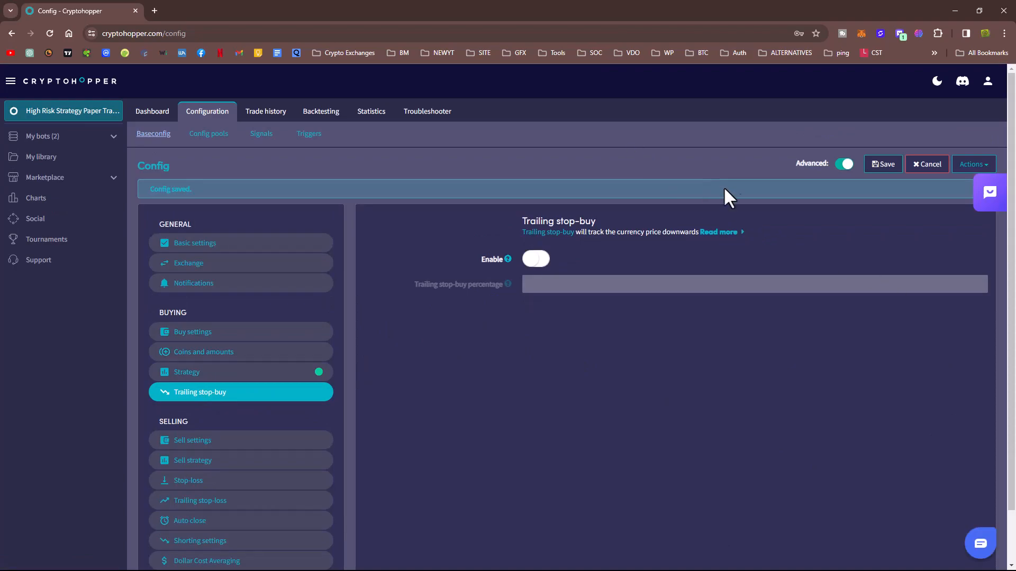
pyautogui.click(534, 259)
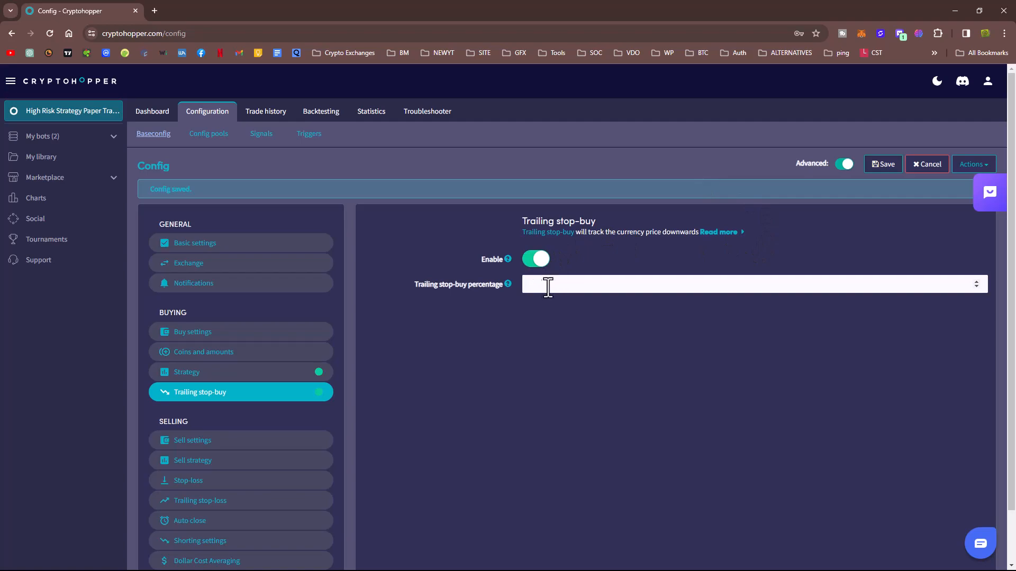
pyautogui.click(546, 286)
pyautogui.write('0')
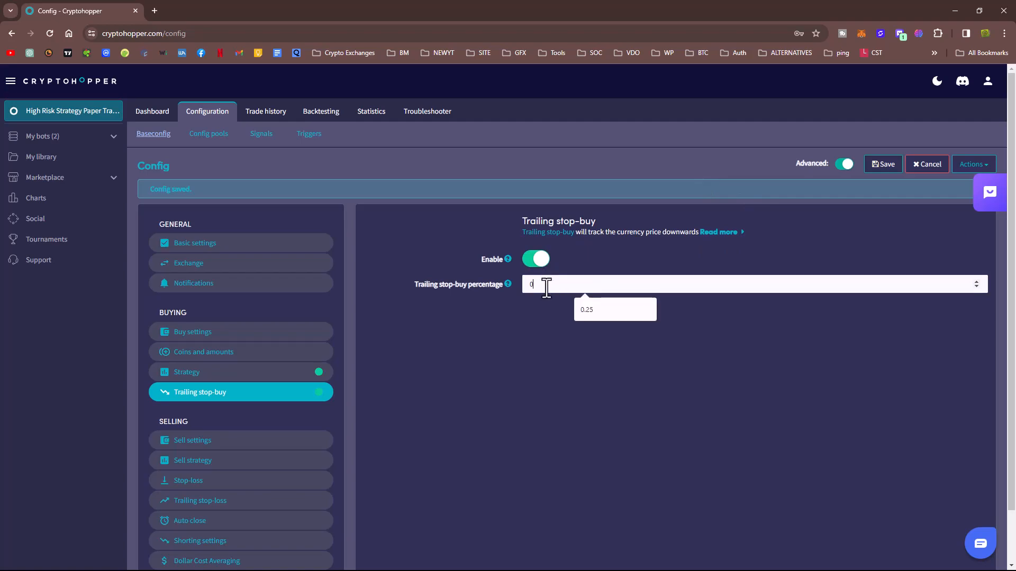
pyautogui.write('.25')
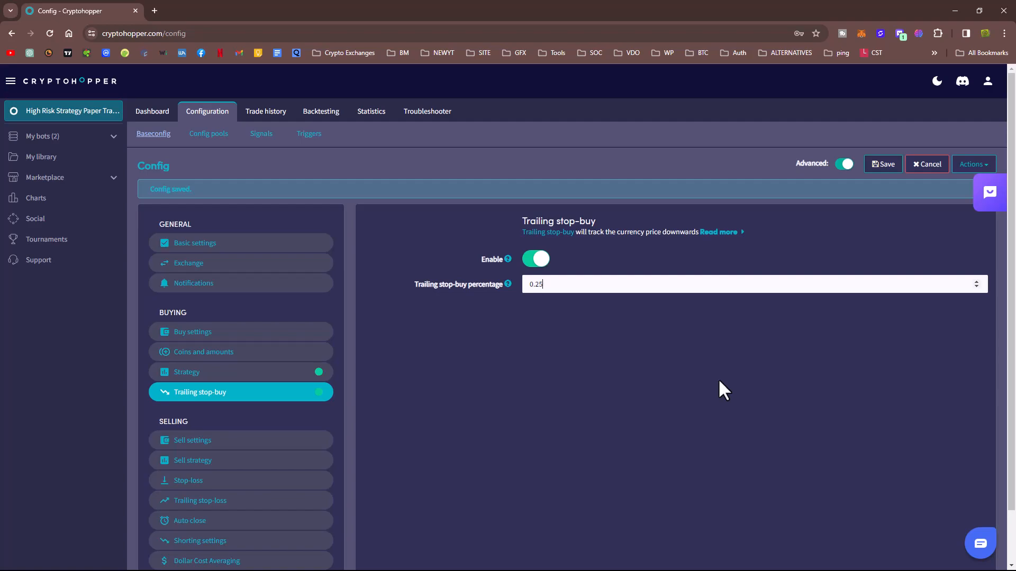
# Try a trailing stop-buy percentage of 1 and return it to 0.25.
pyautogui.moveTo(562, 287); pyautogui.dragTo(512, 286)
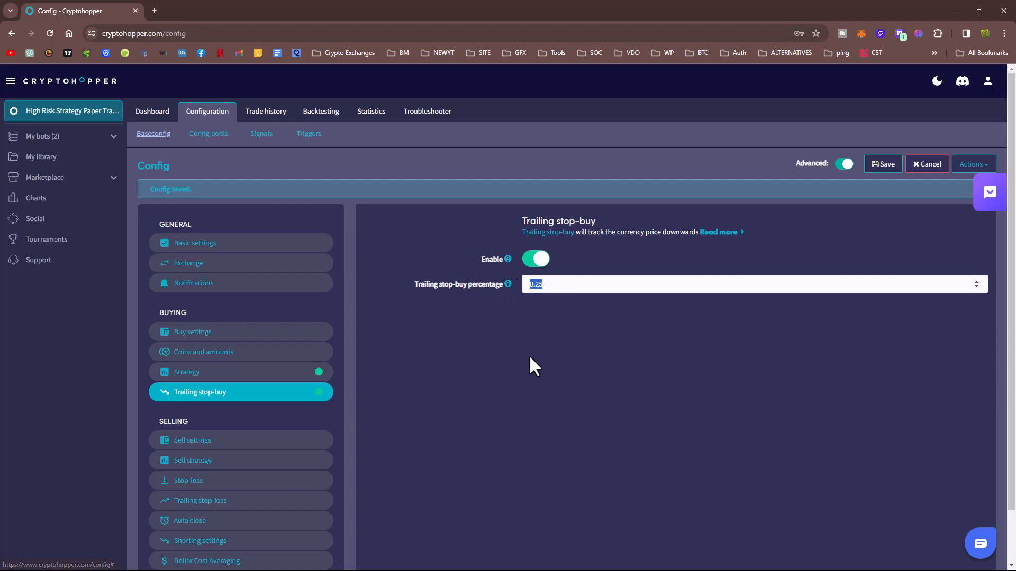
pyautogui.write('1')
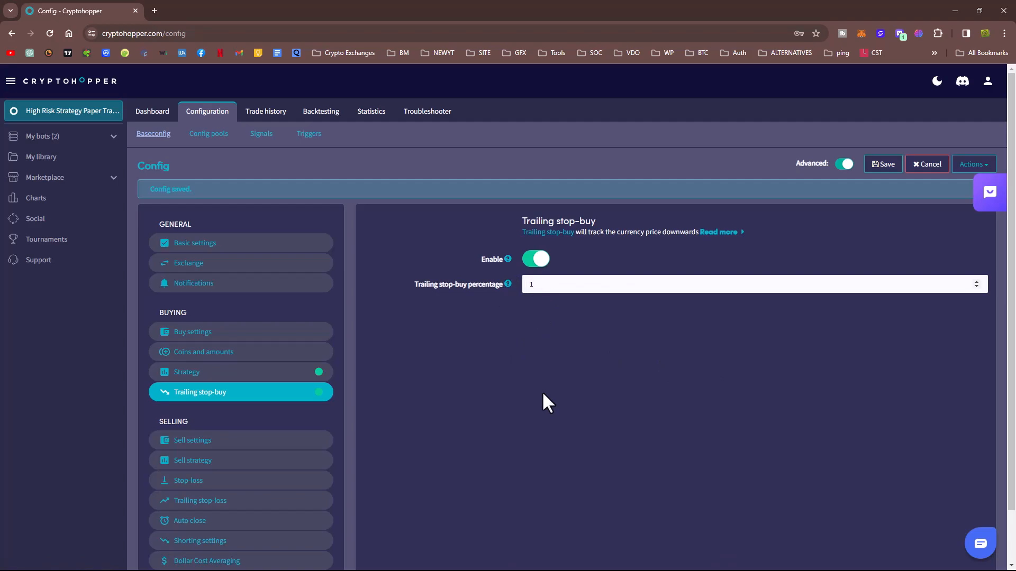
pyautogui.press('BackSpace')
pyautogui.write('0.25')
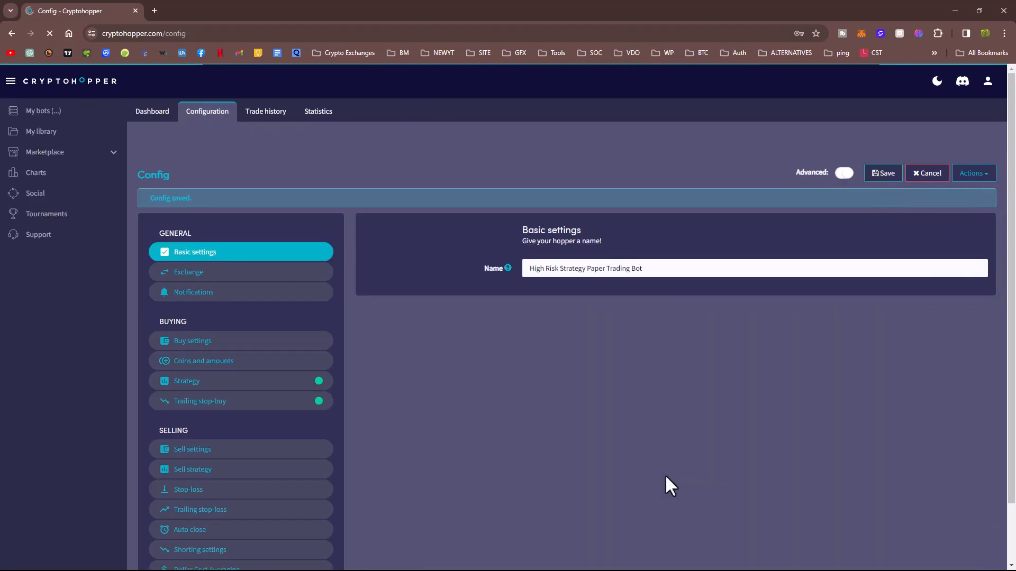
# Set the take profit percentage in the sell settings to 10000.
pyautogui.scroll(-2, 527, 428)
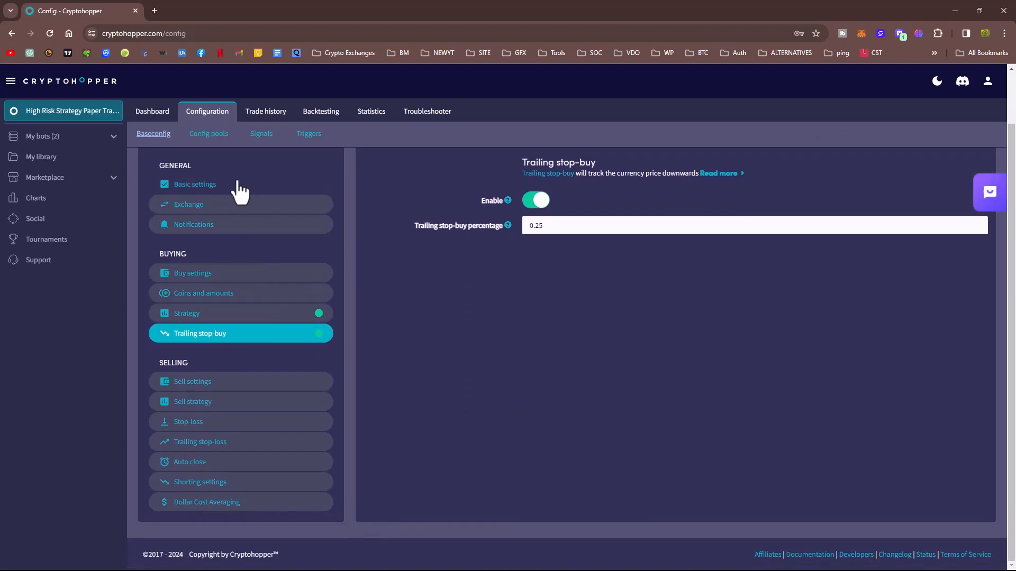
pyautogui.click(210, 384)
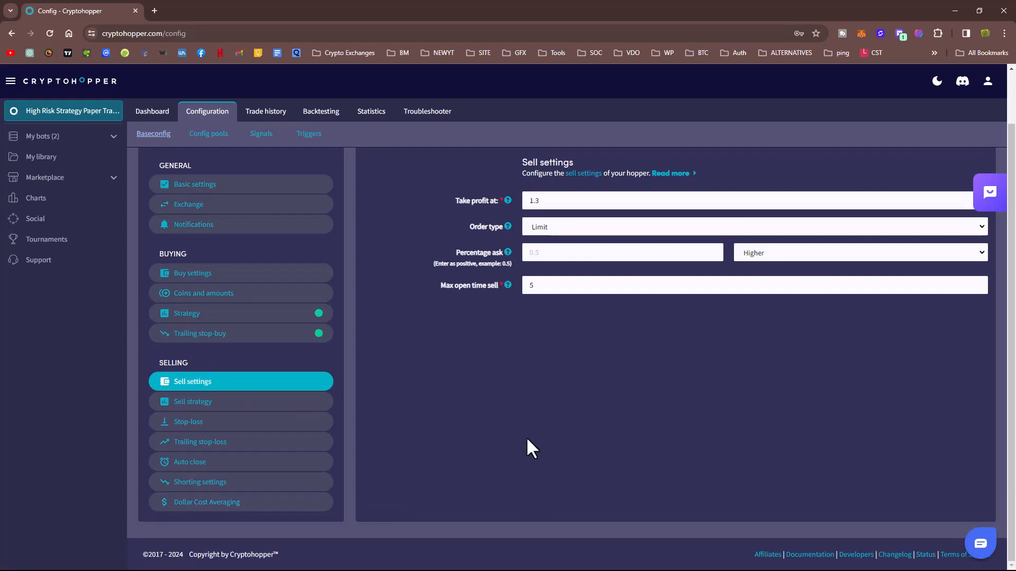
pyautogui.moveTo(536, 199); pyautogui.dragTo(528, 200)
pyautogui.write('100')
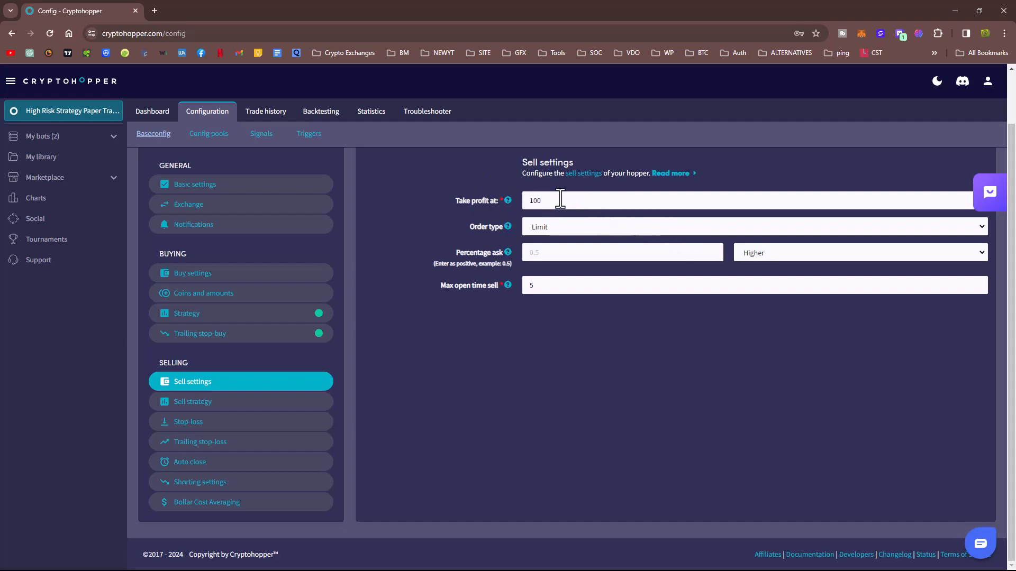
pyautogui.write('00')
# Set the sell order type to Market with a max open time of 10 and save the configuration.
pyautogui.click(546, 235)
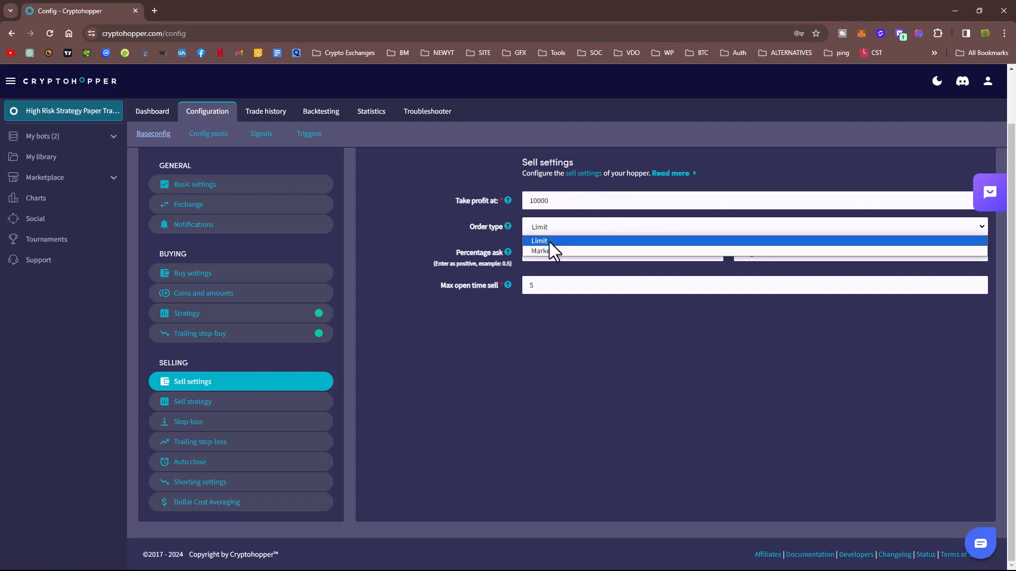
pyautogui.click(550, 250)
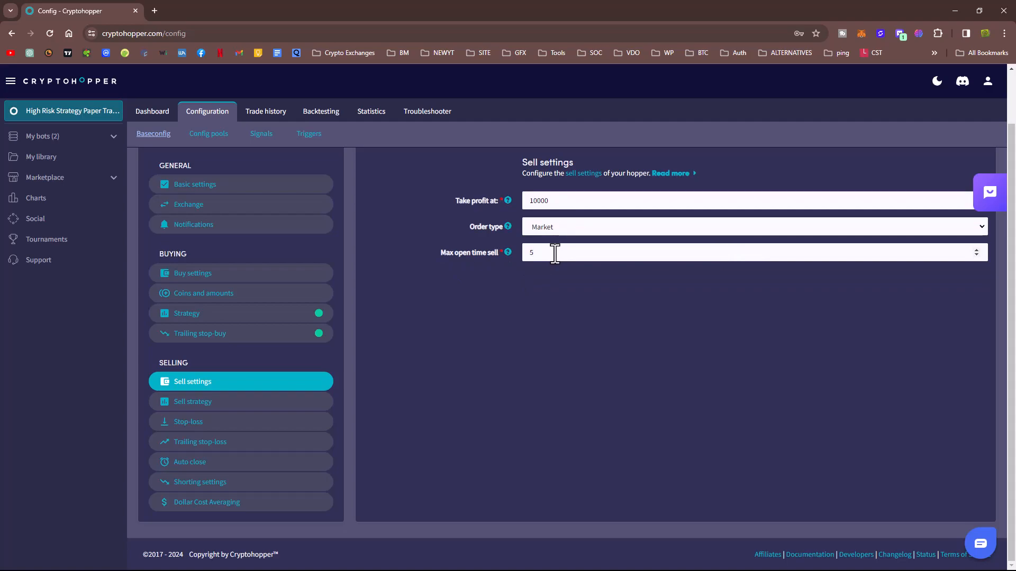
pyautogui.doubleClick(555, 253)
pyautogui.write('10')
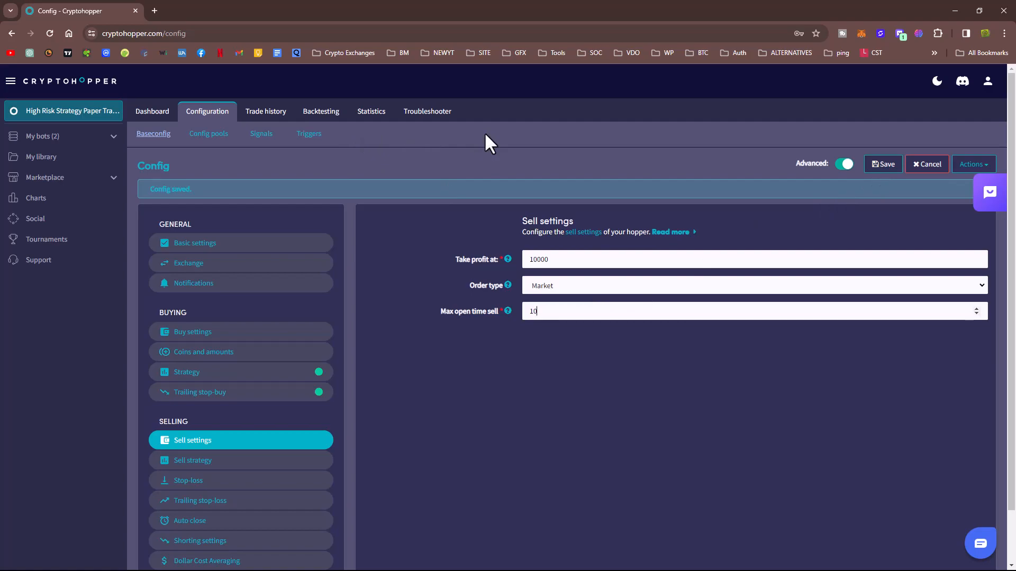
pyautogui.click(878, 167)
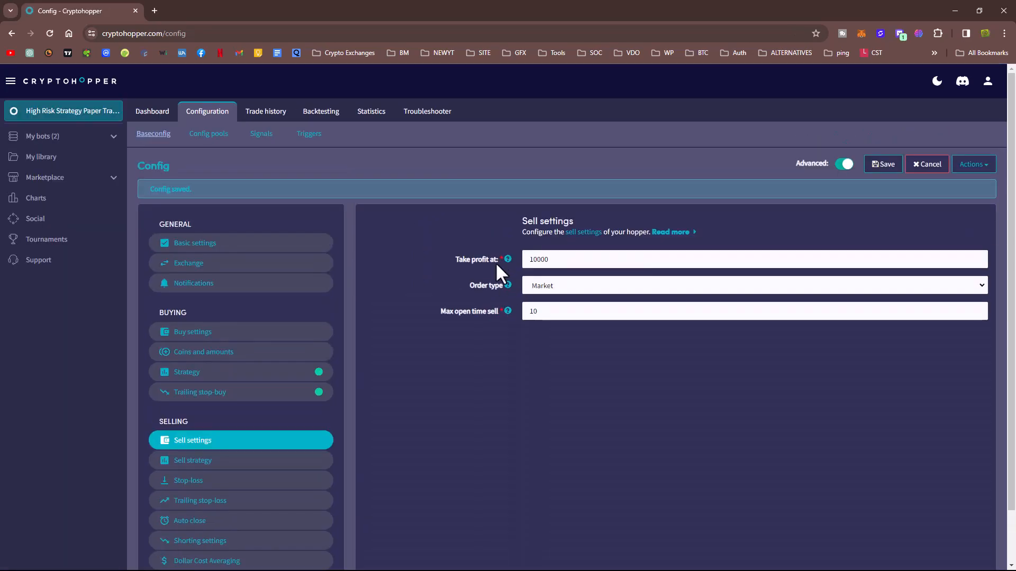
# Read the help explanations for the take profit and max open time sell settings.
pyautogui.moveTo(508, 260)
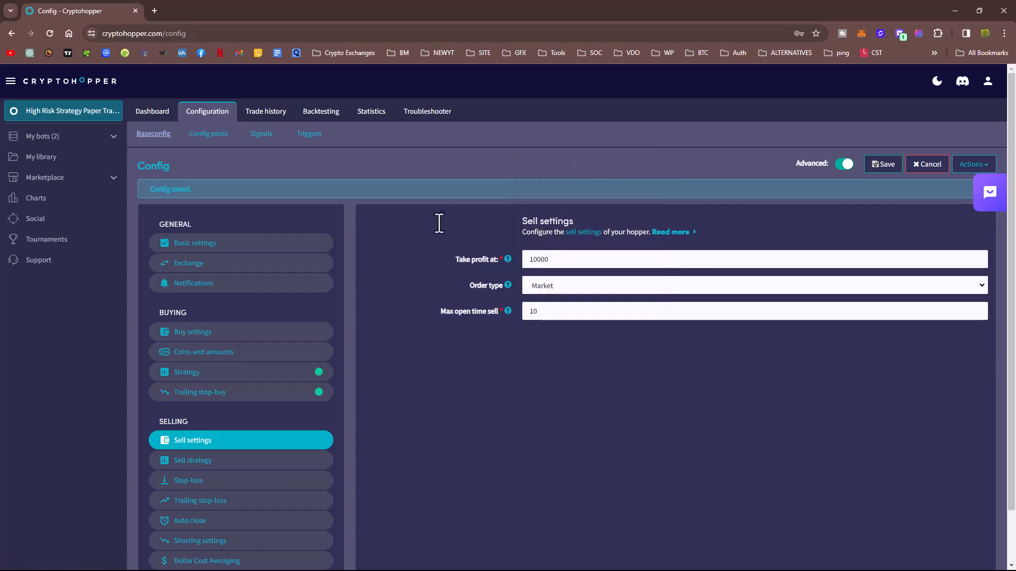
pyautogui.moveTo(507, 315)
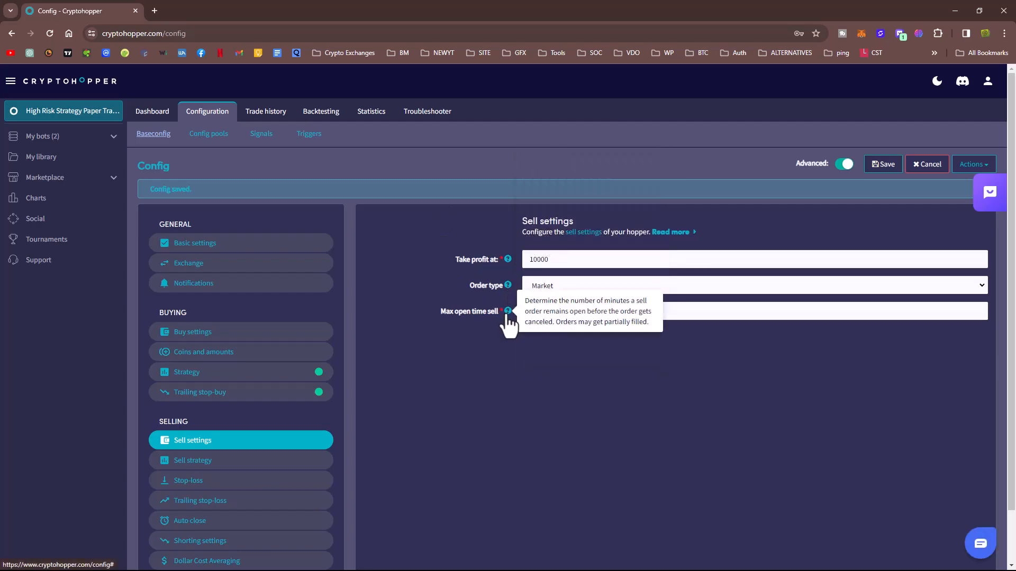
pyautogui.doubleClick(391, 337)
# Review the sell strategy options and return to the sell settings.
pyautogui.scroll(-2, 464, 412)
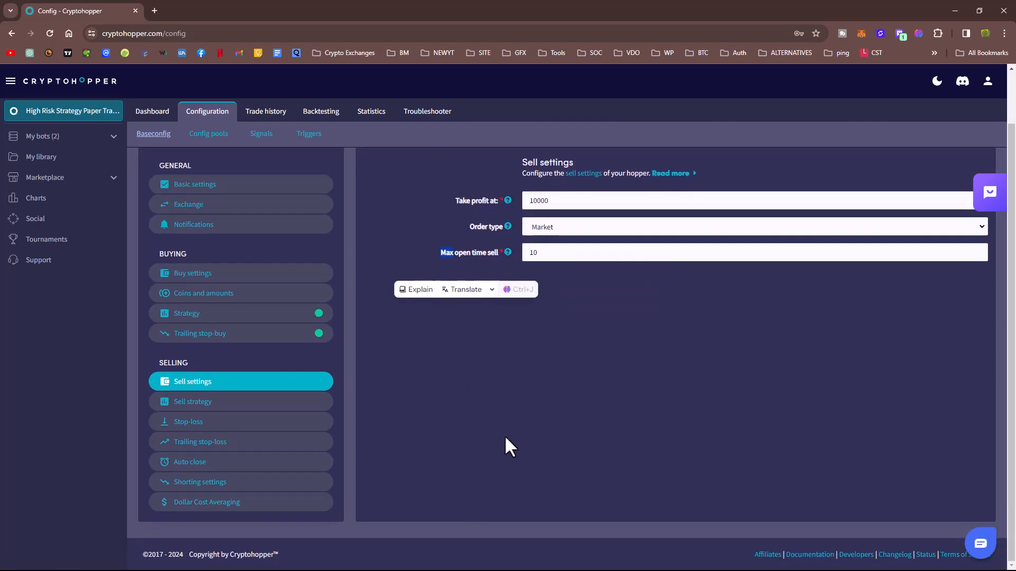
pyautogui.scroll(2, 499, 432)
pyautogui.scroll(-2, 521, 431)
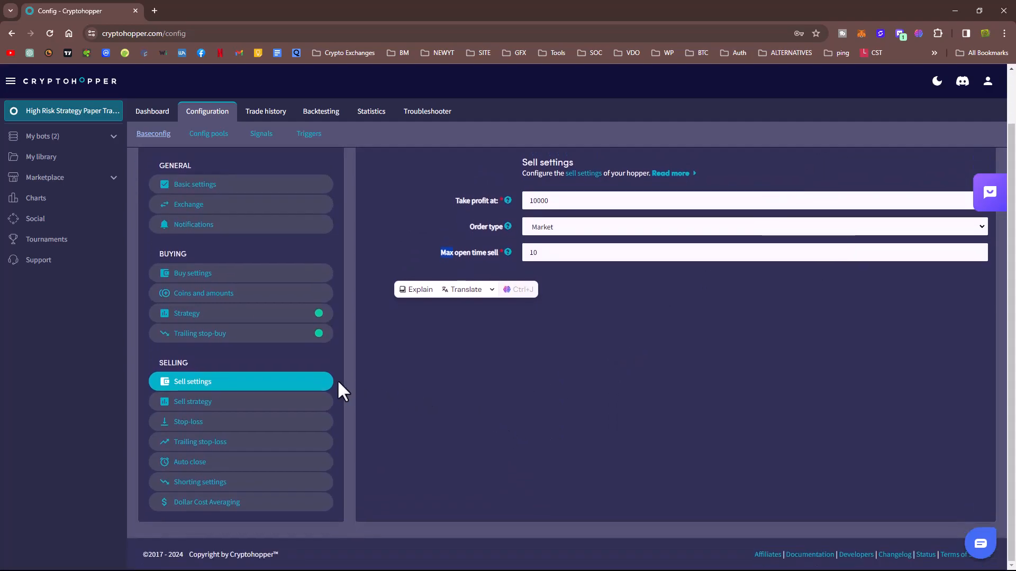
pyautogui.click(192, 411)
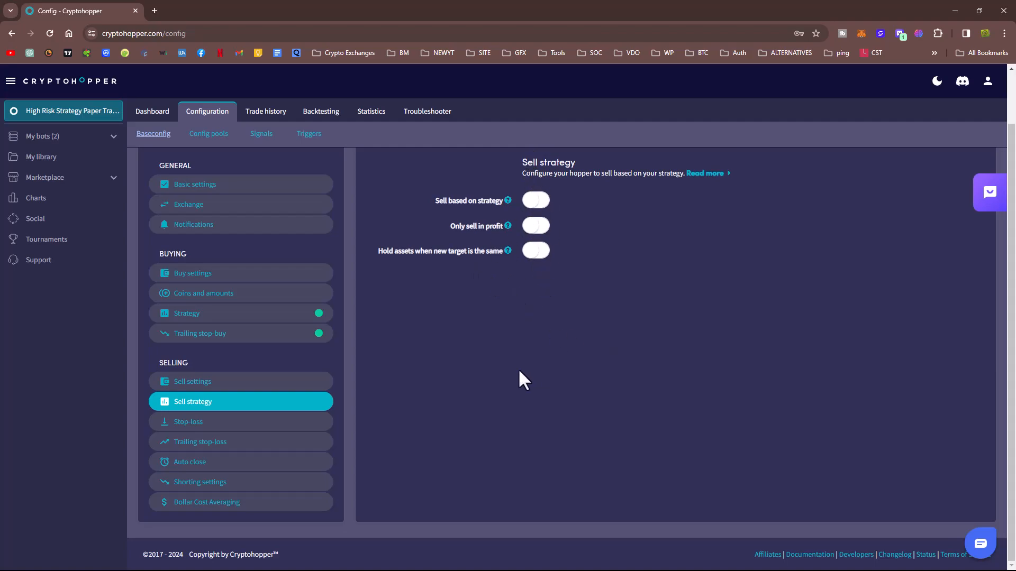
pyautogui.click(195, 385)
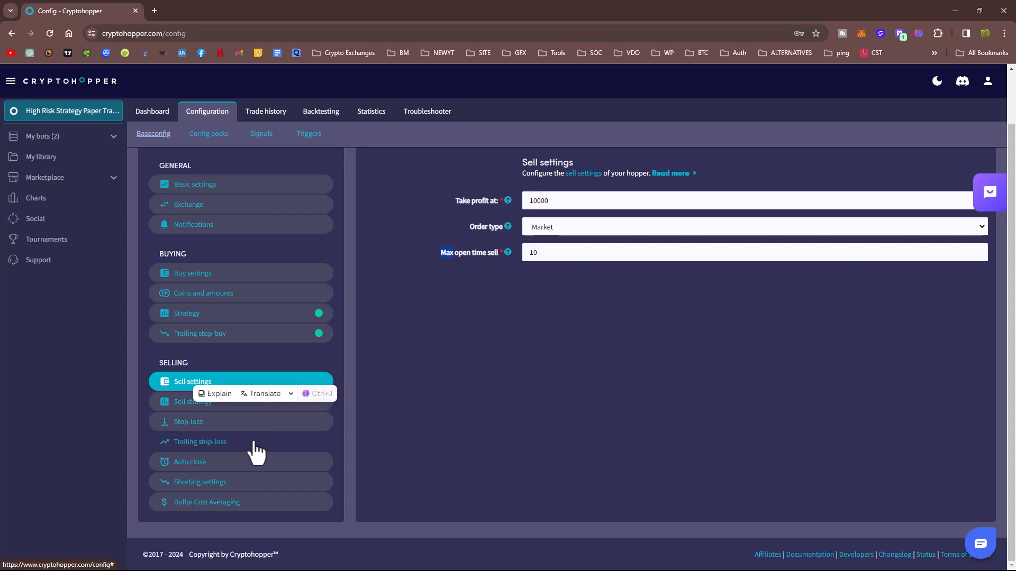
# Enable the trailing stop-loss, arming it at 2.5 with a trailing stop-loss percentage of 0.5.
pyautogui.click(209, 449)
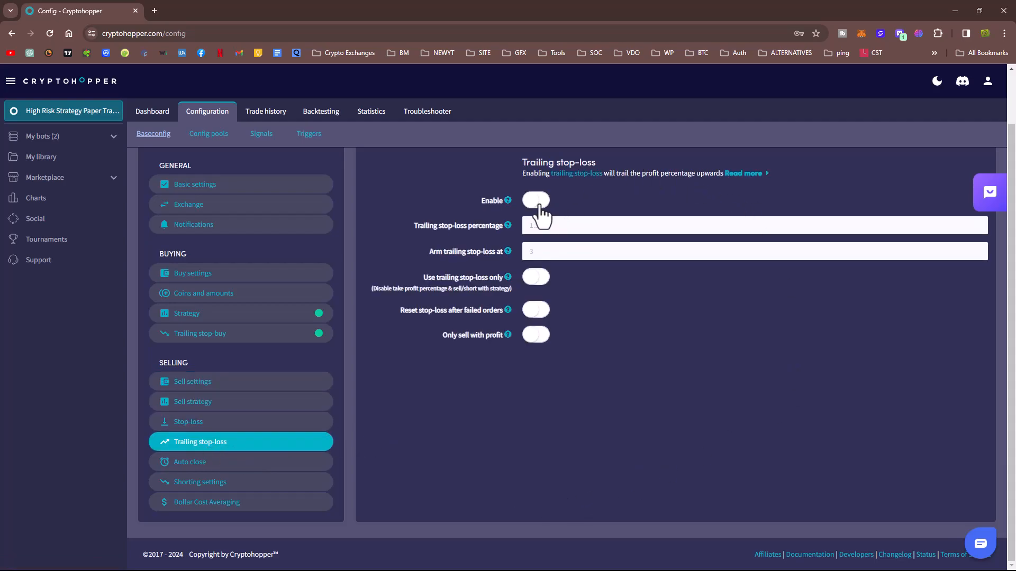
pyautogui.click(536, 201)
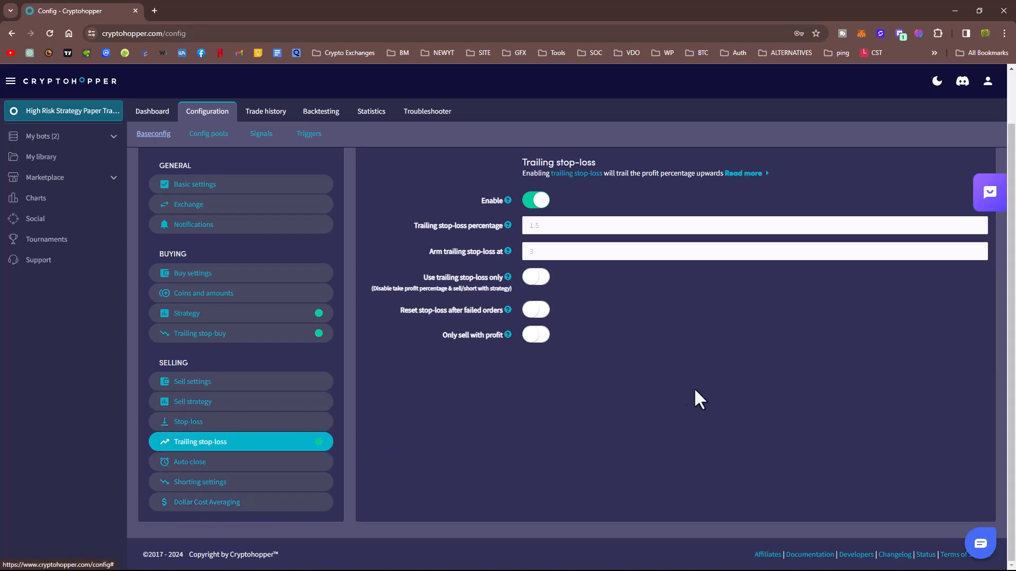
pyautogui.click(554, 256)
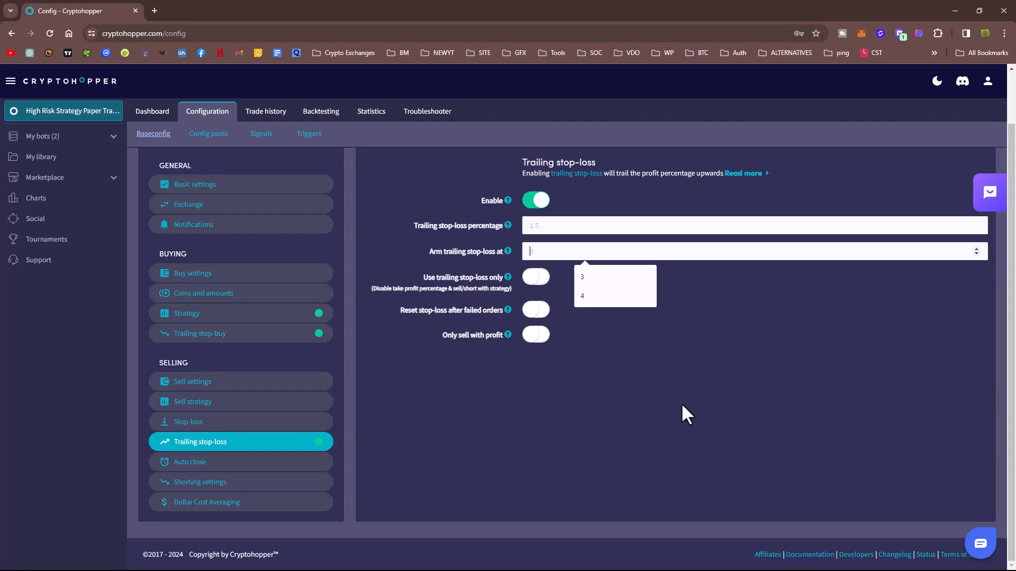
pyautogui.write('2.5')
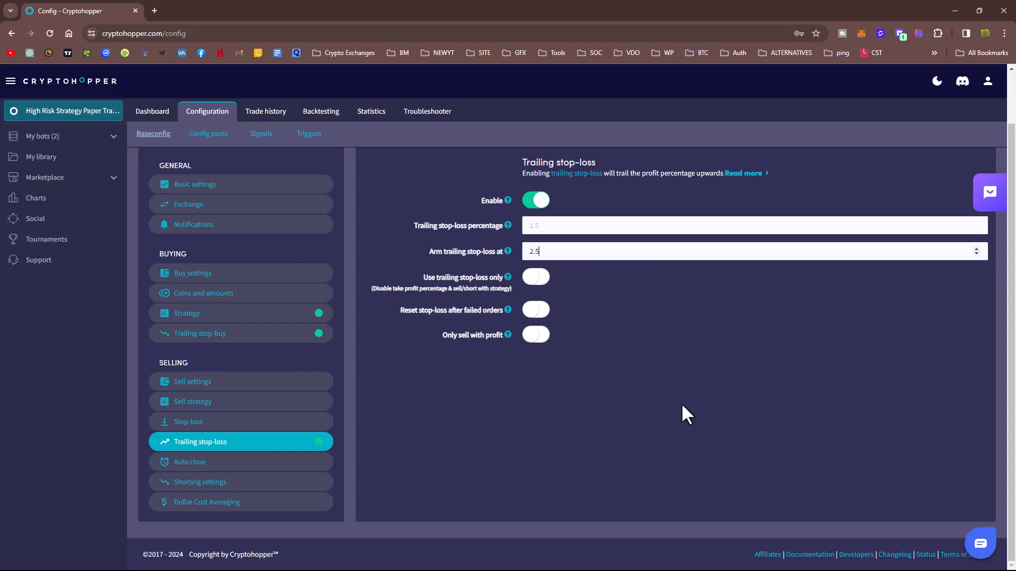
pyautogui.click(545, 224)
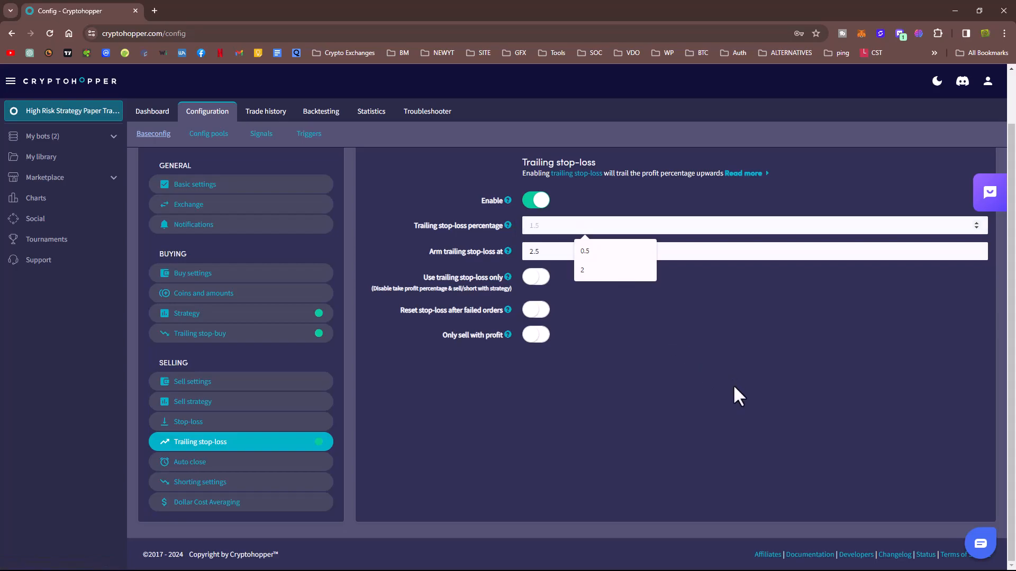
pyautogui.write('0.5')
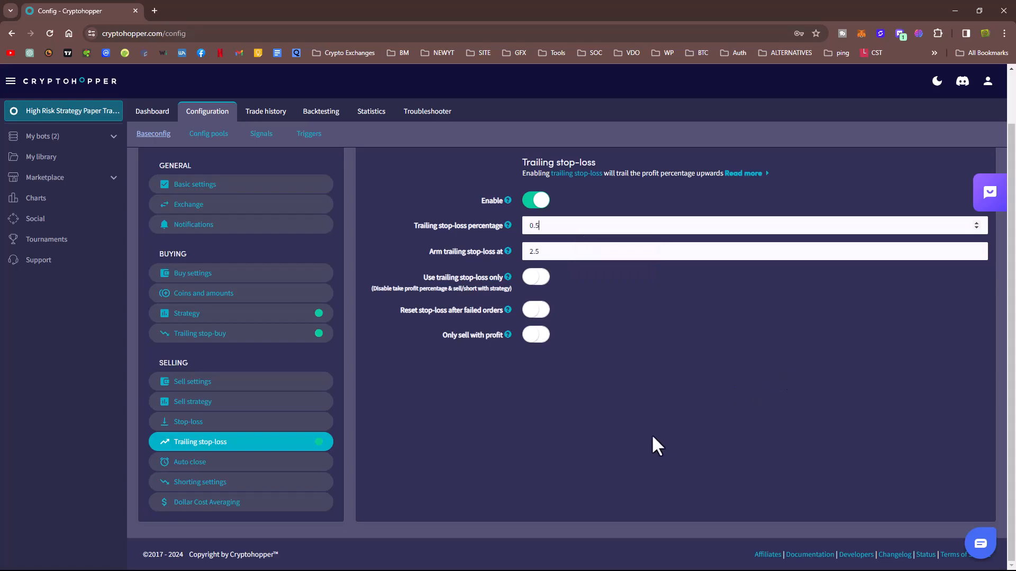
# Enable trailing stop-loss only, reset stop-loss after failed orders and only sell with profit, and save the configuration.
pyautogui.click(544, 283)
pyautogui.click(537, 334)
pyautogui.doubleClick(535, 251)
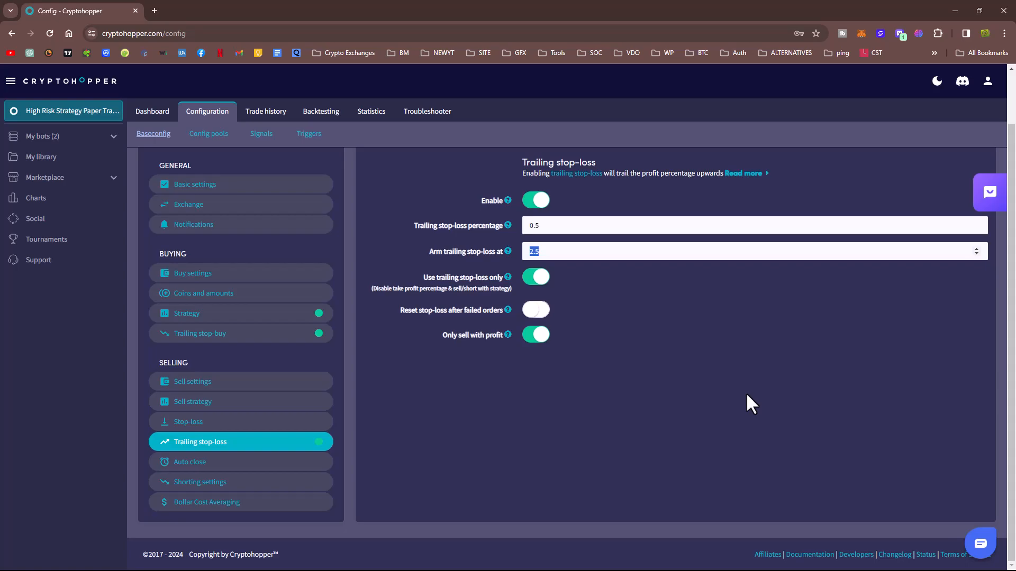
pyautogui.click(552, 258)
pyautogui.moveTo(546, 254); pyautogui.dragTo(527, 250)
pyautogui.click(549, 252)
pyautogui.doubleClick(537, 225)
pyautogui.click(628, 375)
pyautogui.click(541, 312)
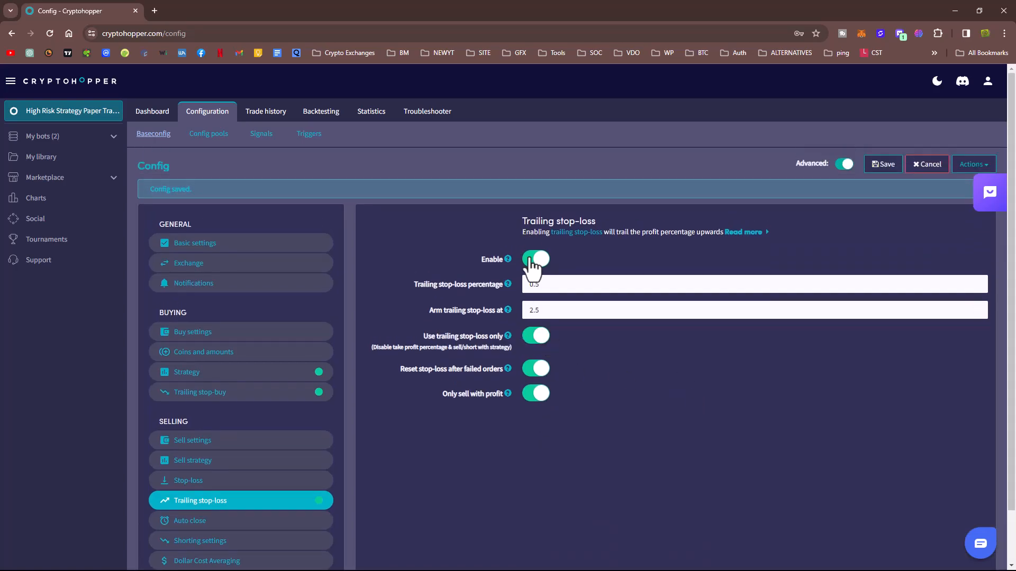
pyautogui.click(881, 166)
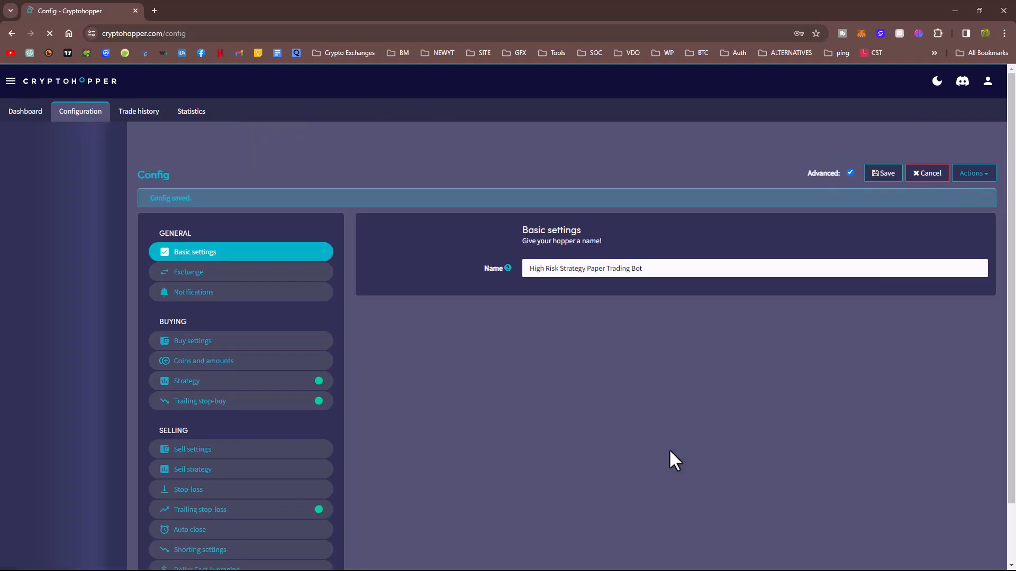
# Try enabling Auto Close for open positions and switch it back off.
pyautogui.scroll(-1, 423, 460)
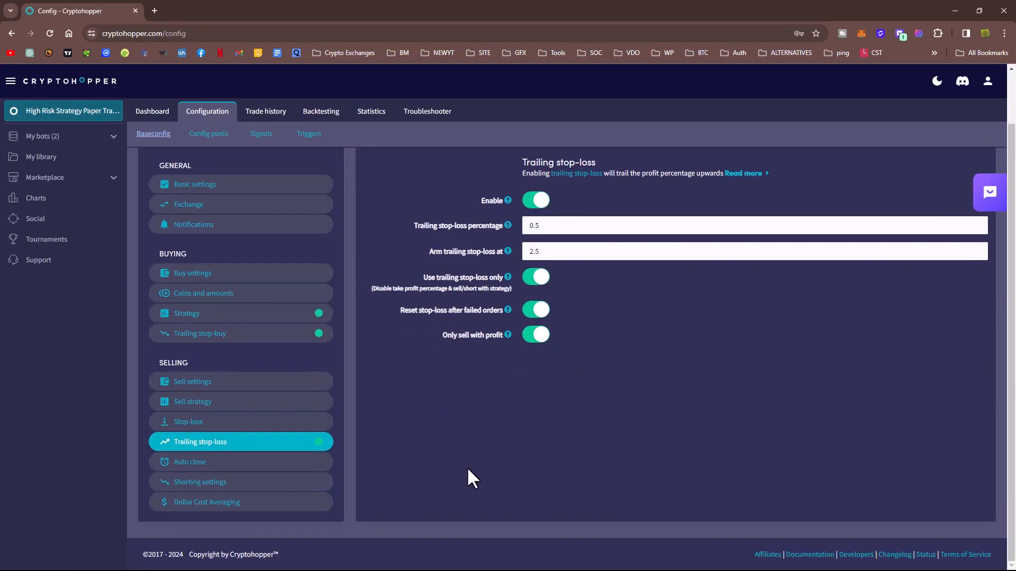
pyautogui.click(197, 464)
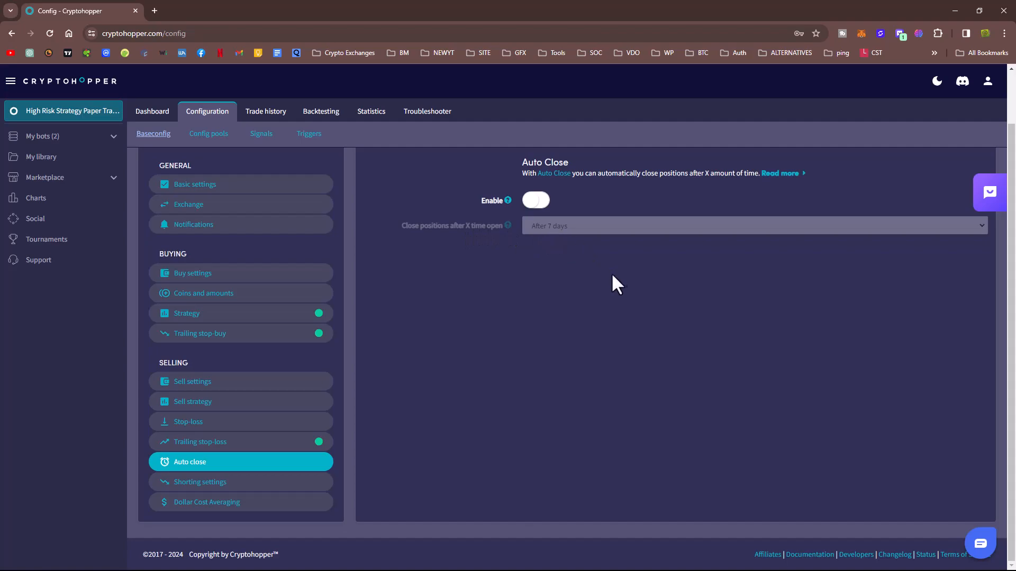
pyautogui.click(535, 200)
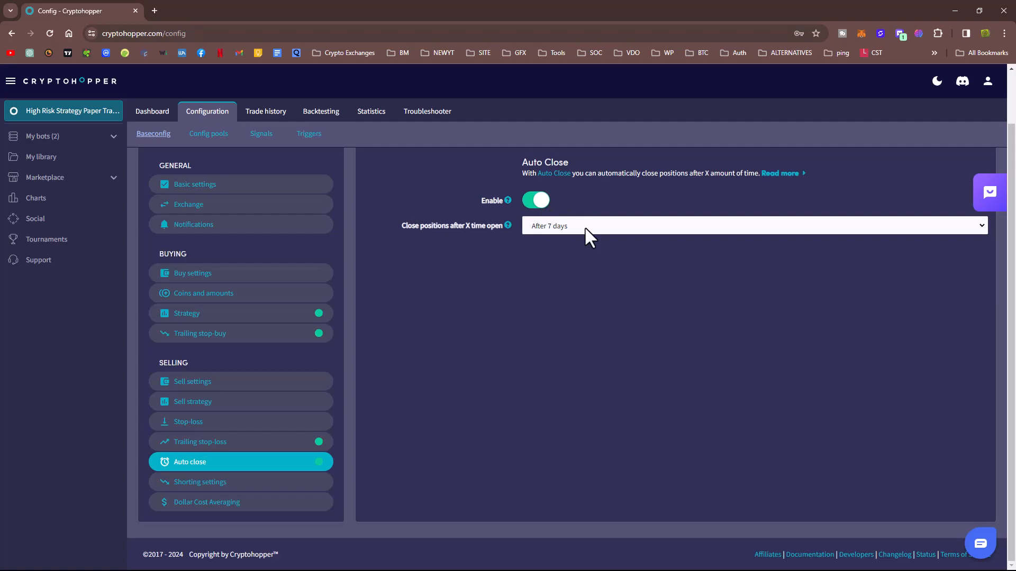
pyautogui.click(540, 206)
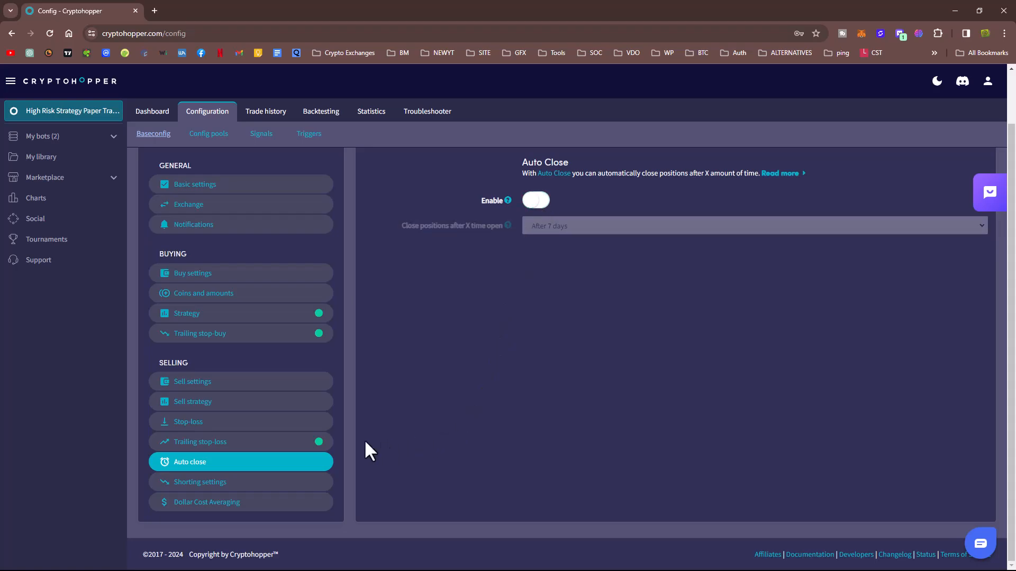
# Look through the available shorting settings for the bot.
pyautogui.click(204, 484)
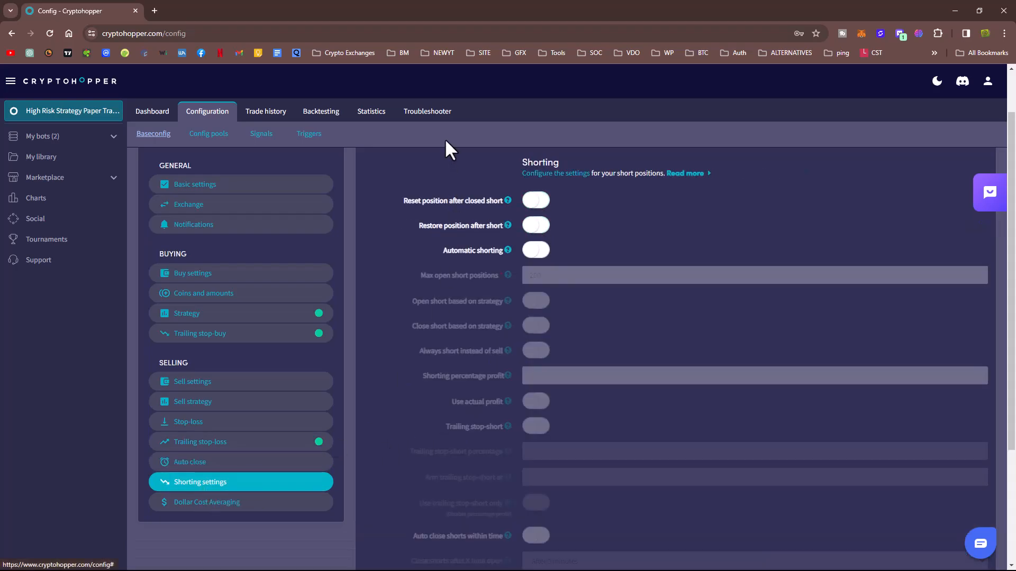
pyautogui.scroll(-3, 447, 454)
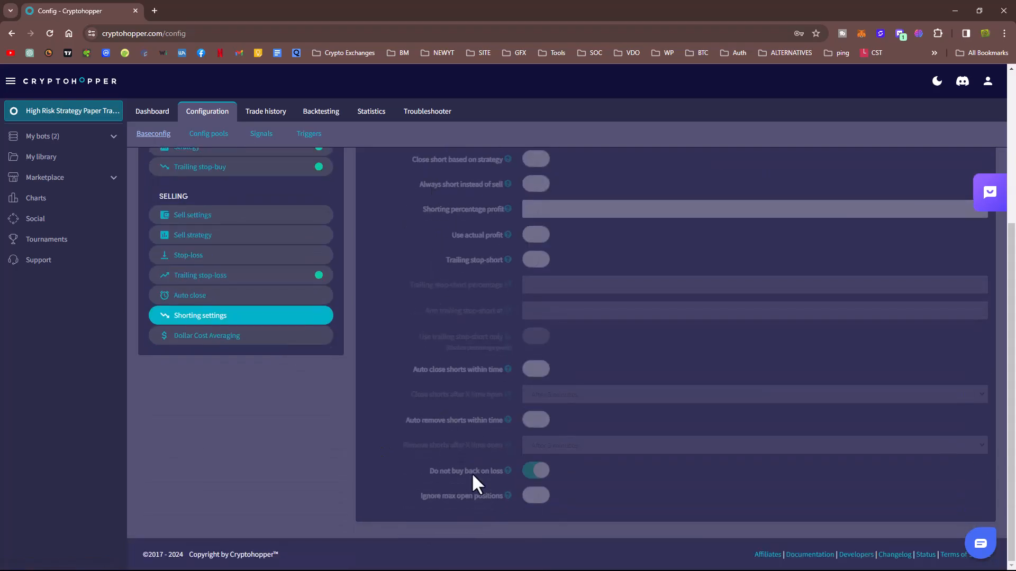
pyautogui.scroll(3, 436, 245)
pyautogui.scroll(-3, 462, 465)
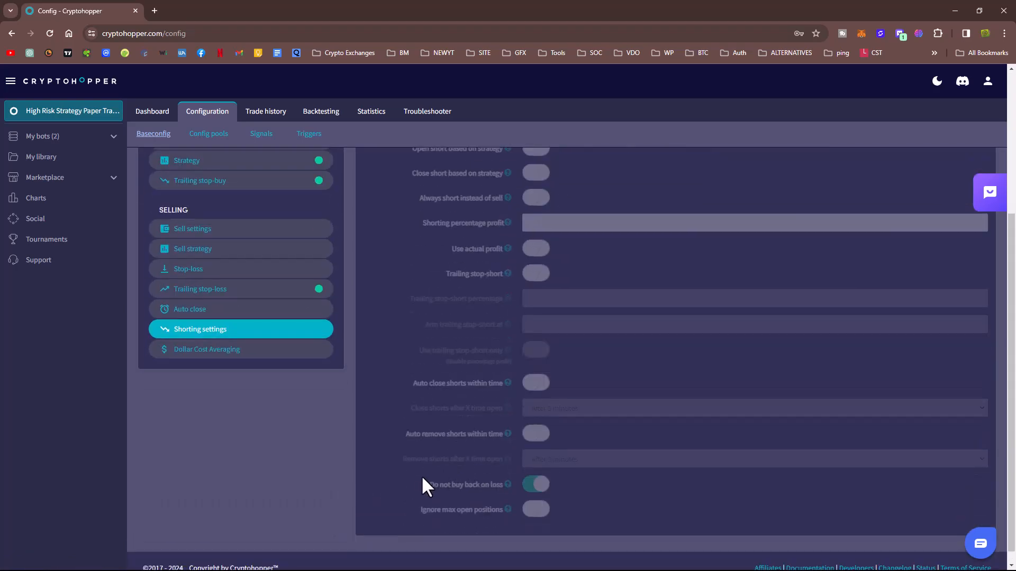
pyautogui.scroll(3, 425, 484)
pyautogui.scroll(-3, 422, 384)
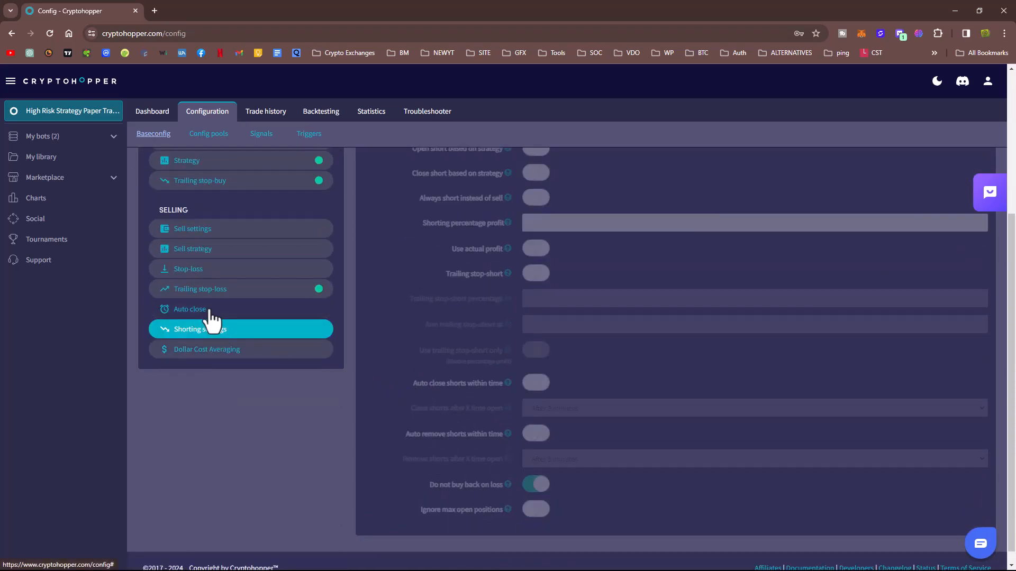
# Enable Dollar Cost Averaging with order type Market, time open After 4 hours and a percentage trigger of 10.
pyautogui.click(229, 351)
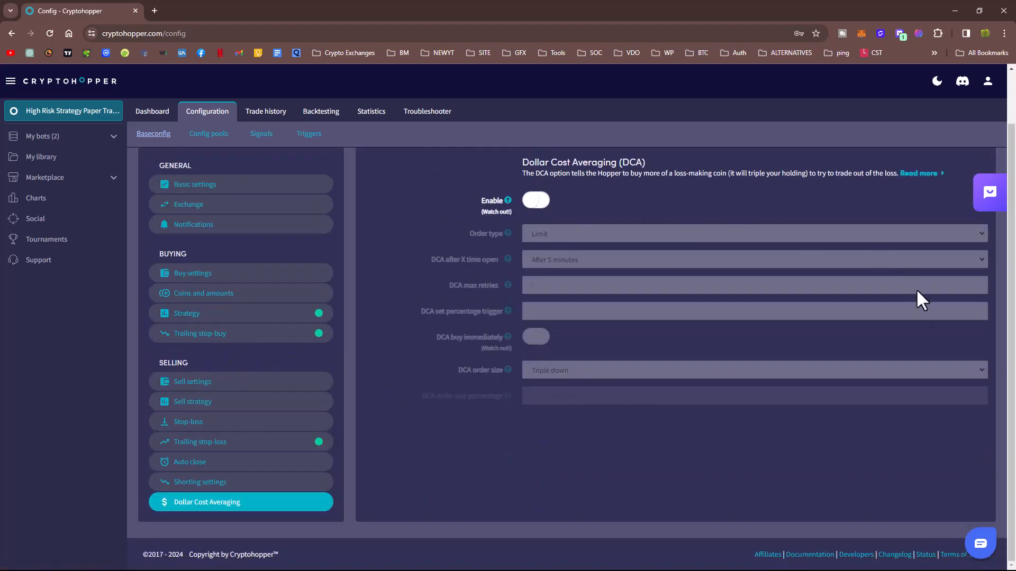
pyautogui.click(535, 201)
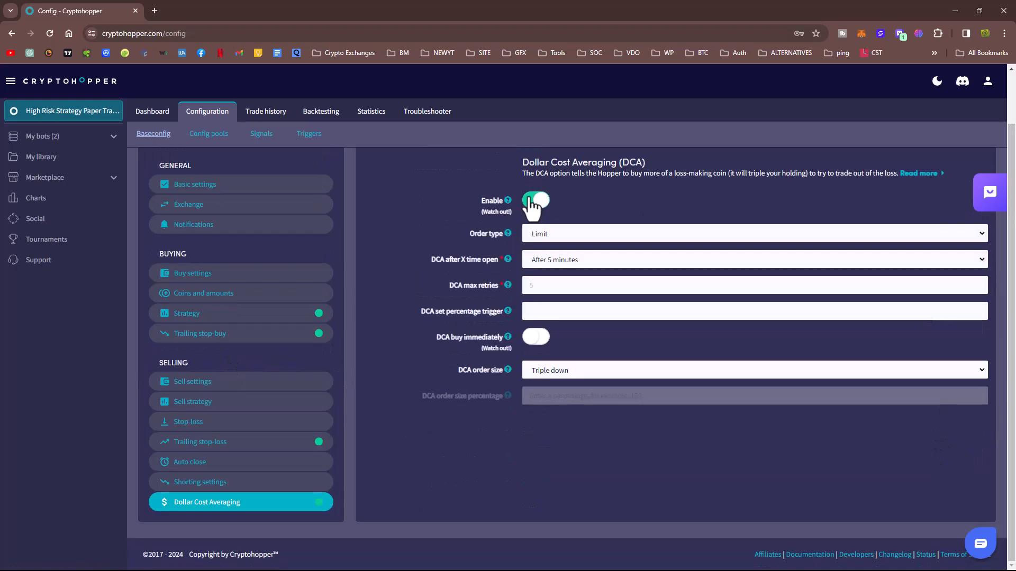
pyautogui.click(556, 235)
pyautogui.click(551, 262)
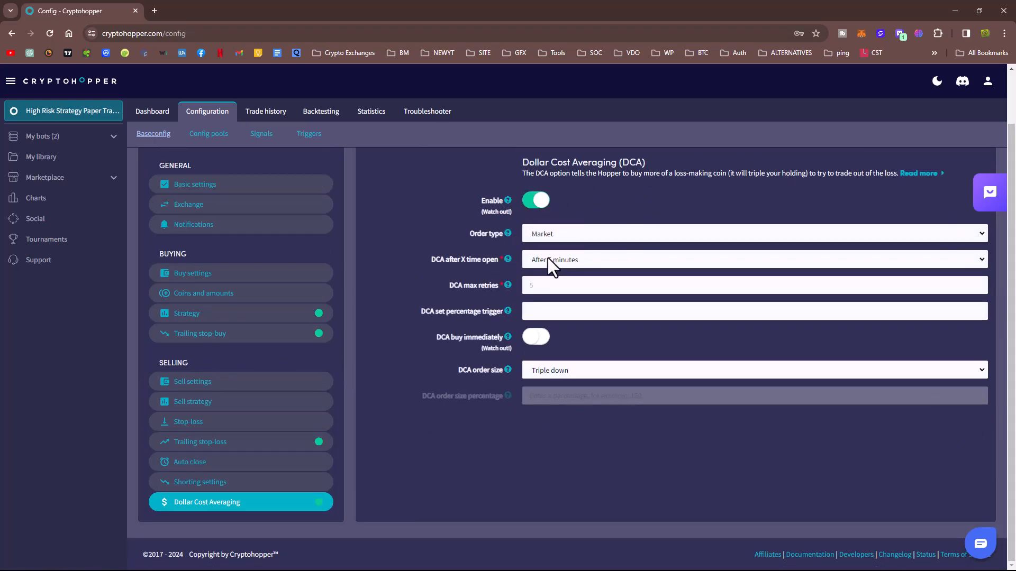
pyautogui.click(571, 266)
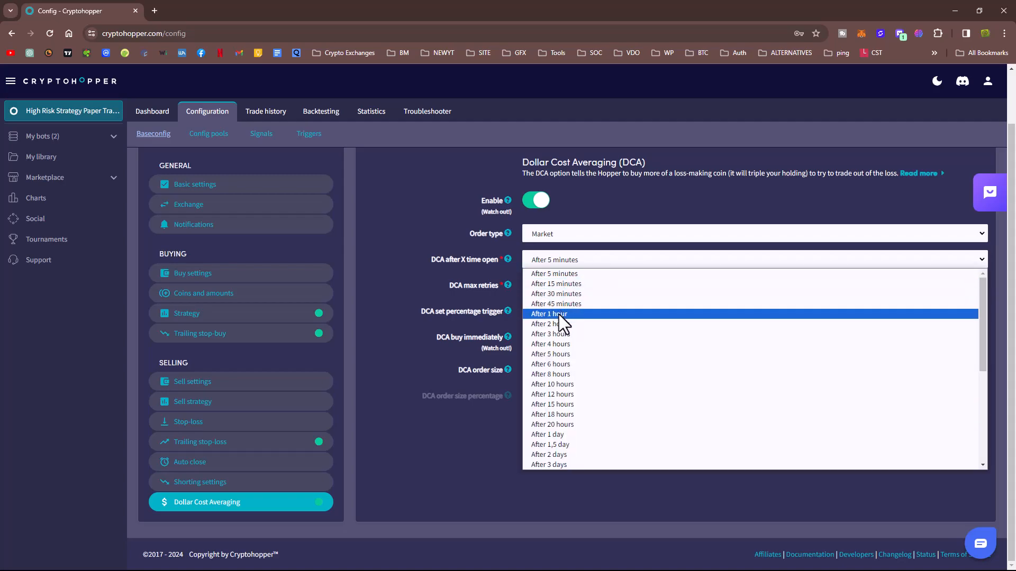
pyautogui.click(558, 344)
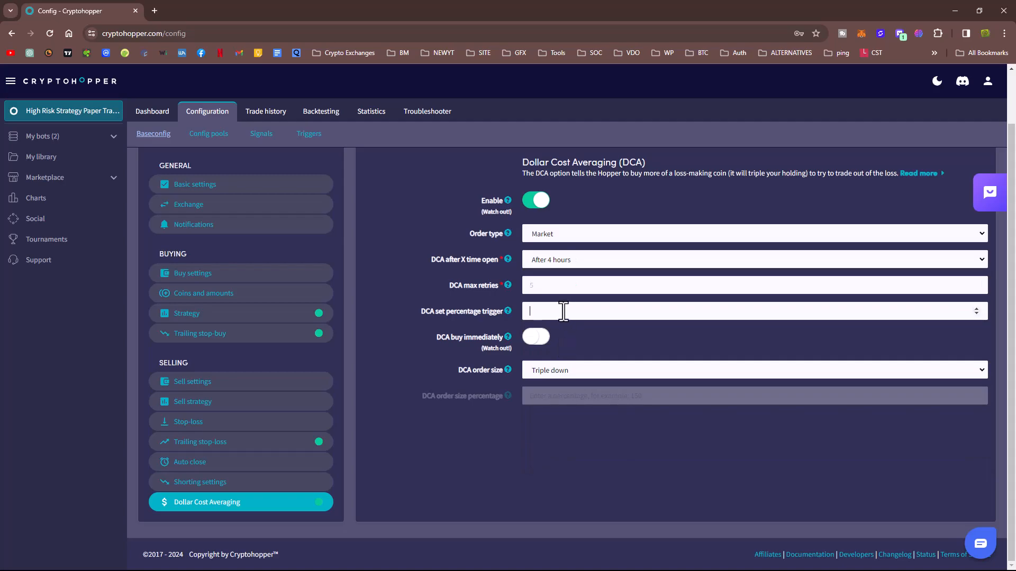
pyautogui.write('10')
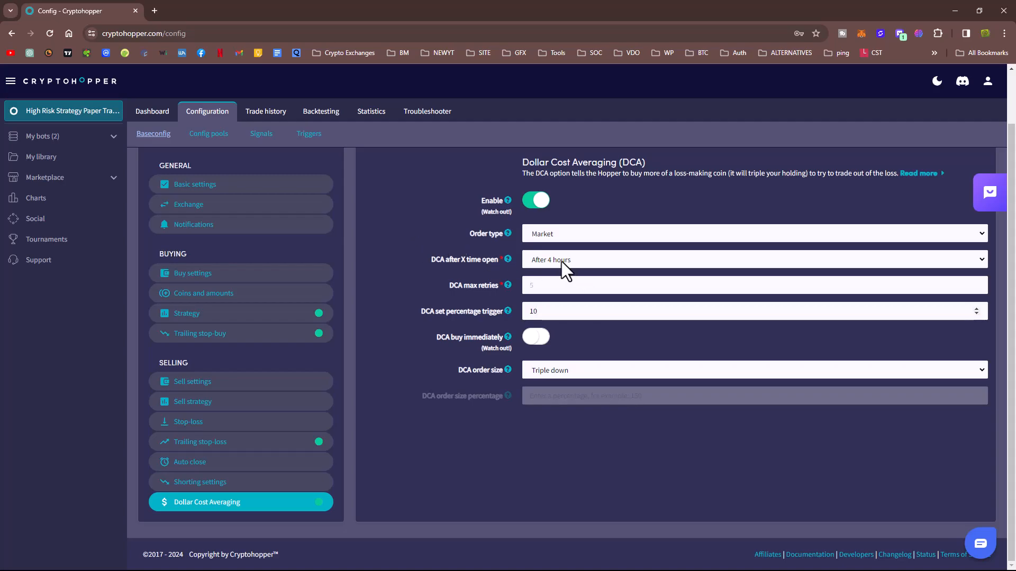
# Set the DCA order size to Double down and the DCA max retries to 3.
pyautogui.doubleClick(531, 313)
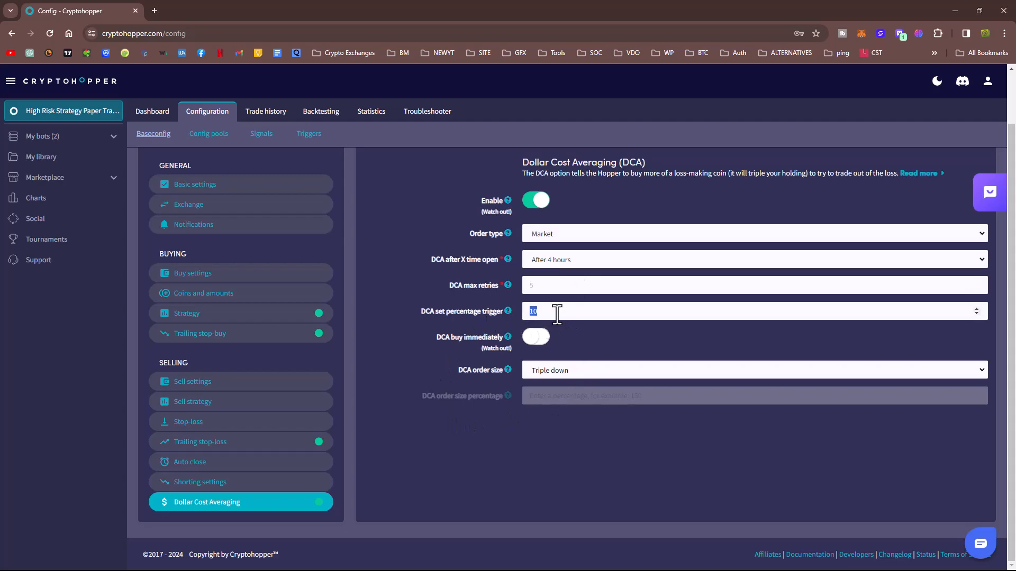
pyautogui.click(547, 367)
pyautogui.click(545, 385)
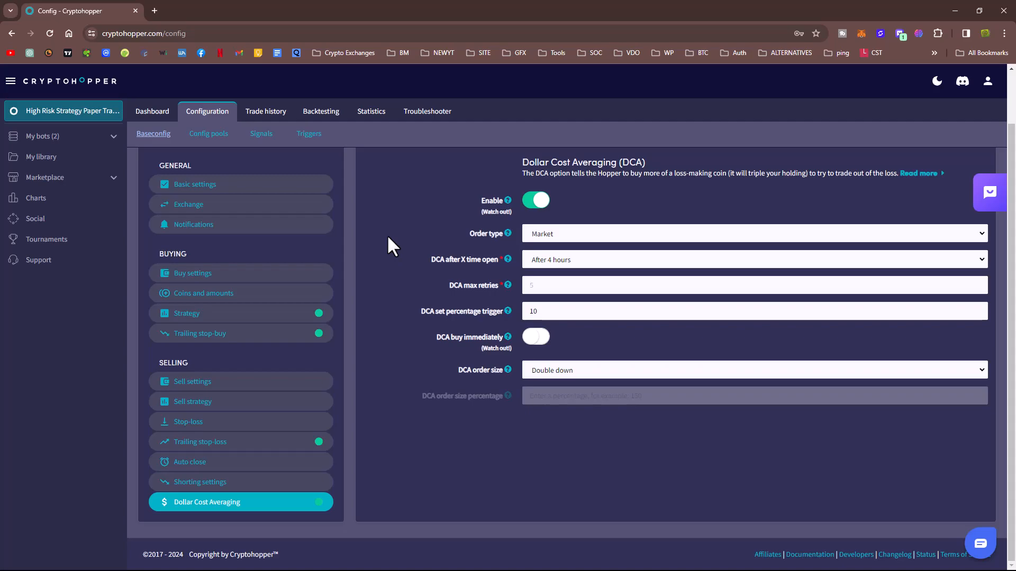
pyautogui.moveTo(558, 311); pyautogui.dragTo(535, 311)
pyautogui.click(536, 285)
pyautogui.write('3')
pyautogui.click(535, 310)
pyautogui.click(554, 370)
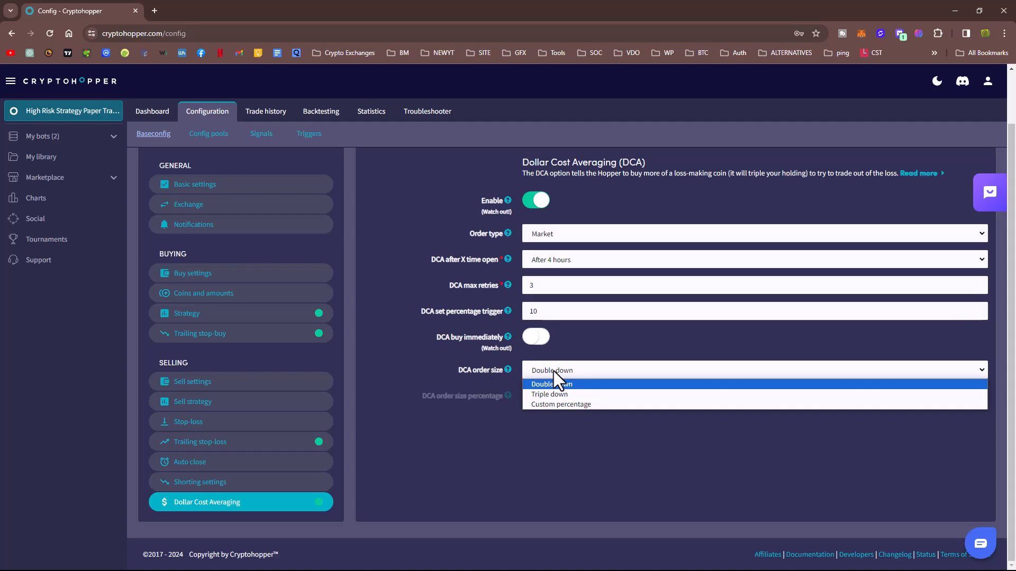
pyautogui.click(554, 370)
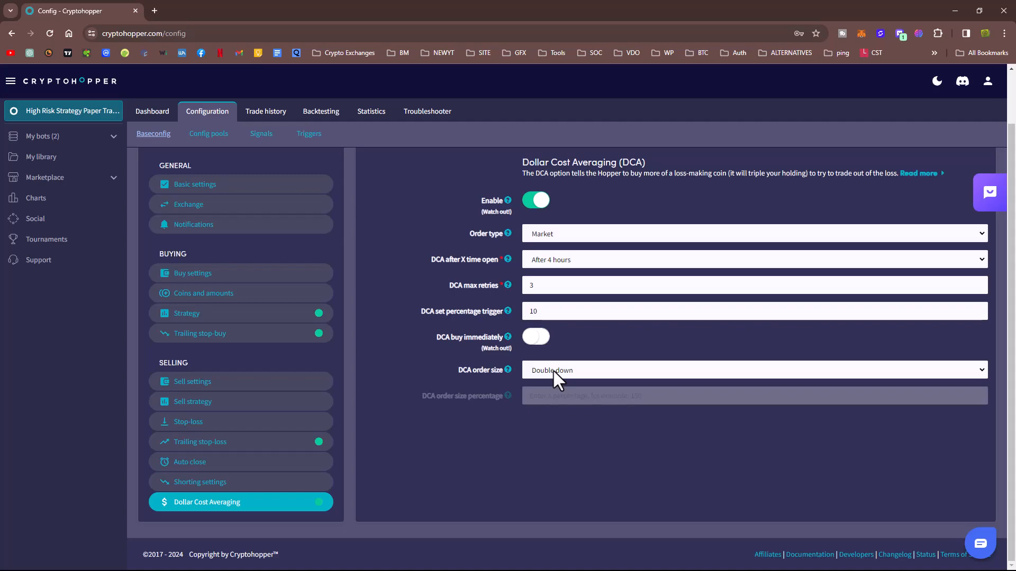
# Try 4 as the DCA max retries and return the value to 3.
pyautogui.doubleClick(530, 286)
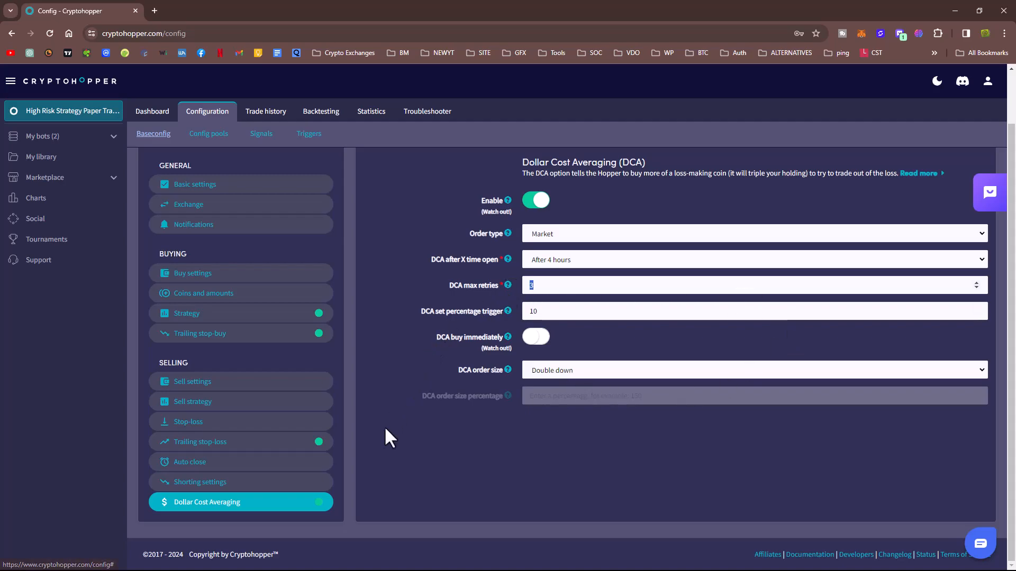
pyautogui.write('4')
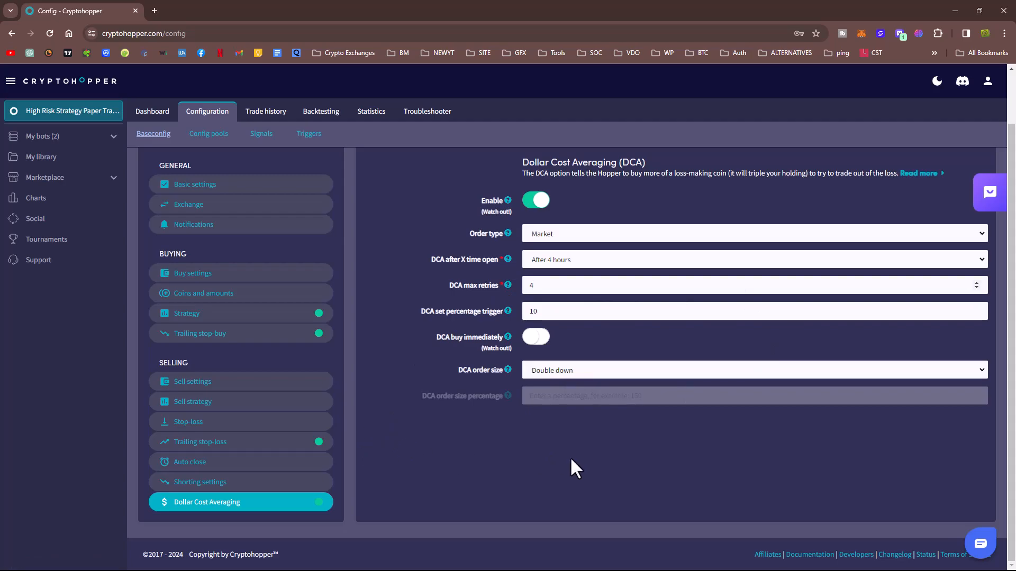
pyautogui.press('Up')
pyautogui.press('BackSpace')
pyautogui.write('3')
# Save the configuration with the Dollar Cost Averaging settings.
pyautogui.scroll(2, 566, 461)
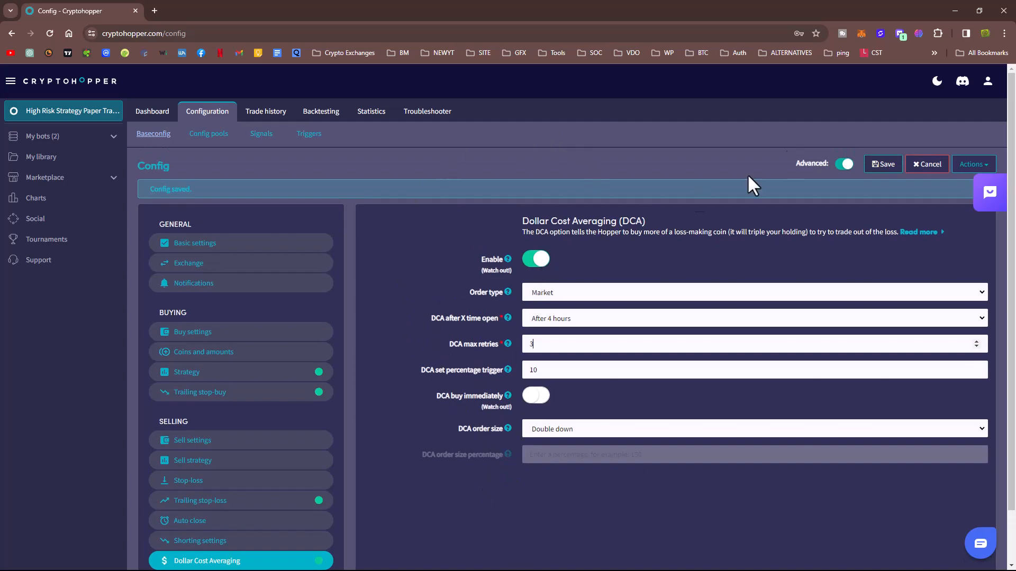
pyautogui.click(882, 172)
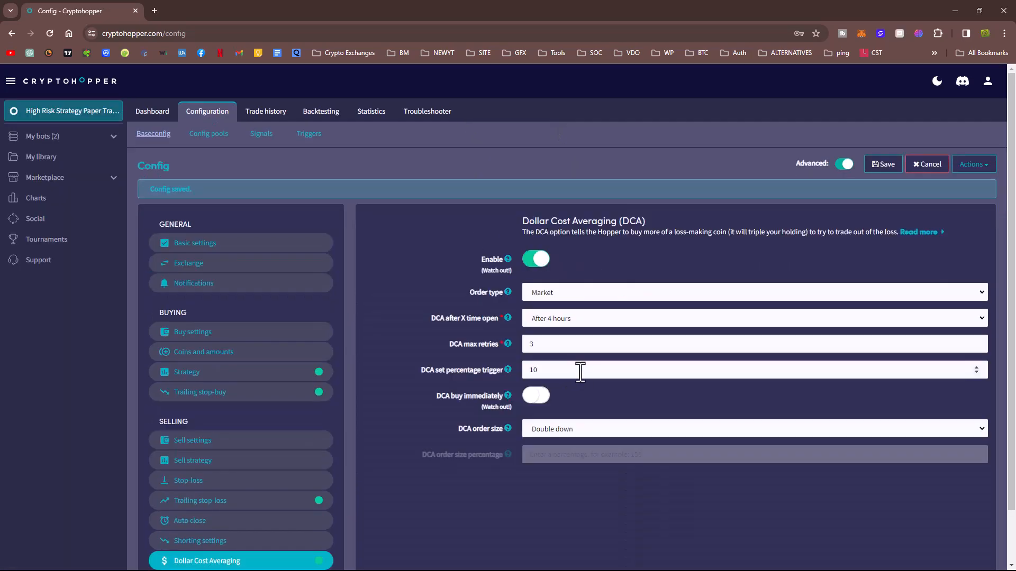
# Review the DCA time open, max retries, percentage trigger and order size, and save the configuration.
pyautogui.click(576, 325)
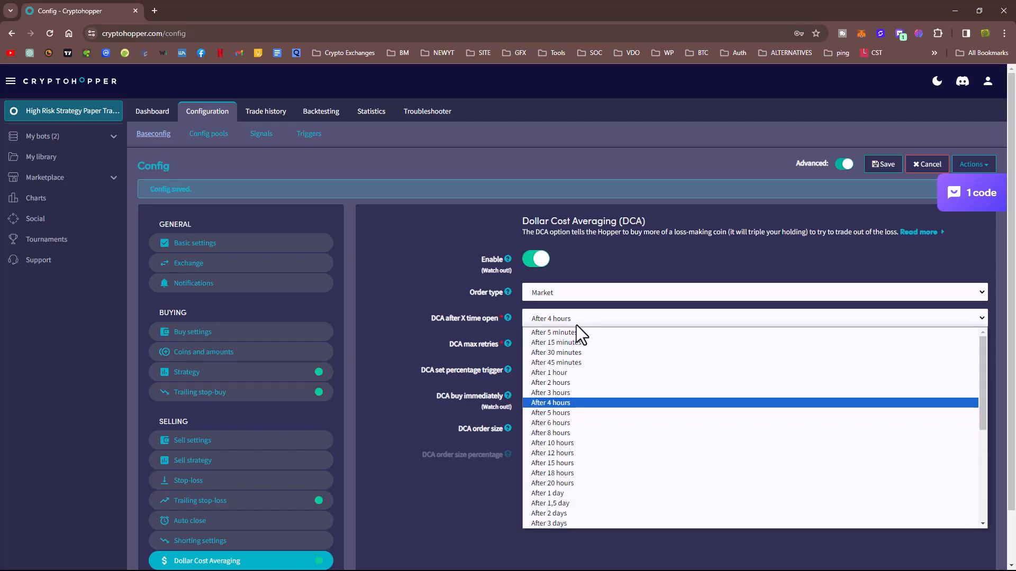
pyautogui.click(385, 275)
pyautogui.moveTo(537, 346); pyautogui.dragTo(491, 345)
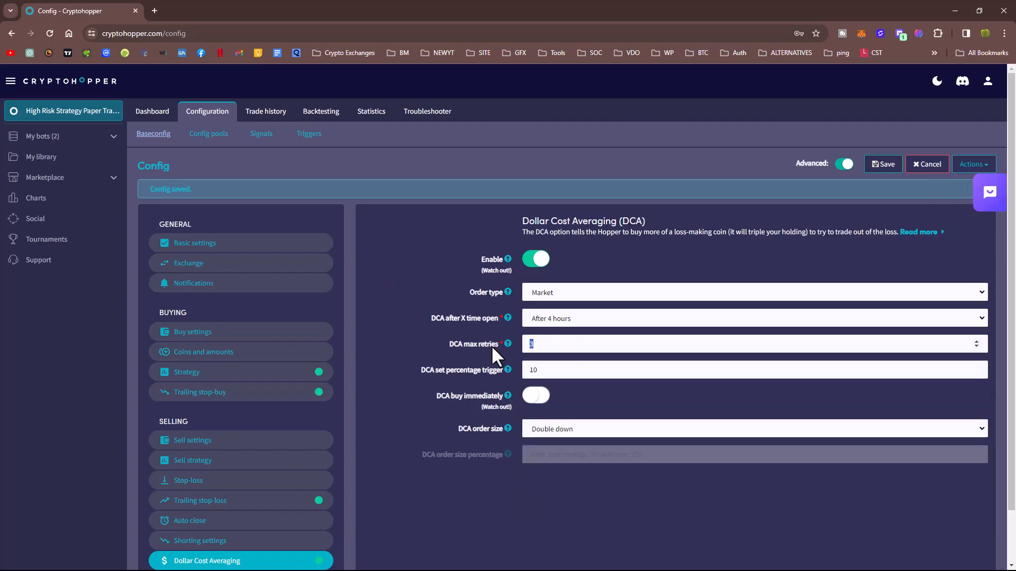
pyautogui.click(545, 370)
pyautogui.click(574, 434)
pyautogui.click(570, 434)
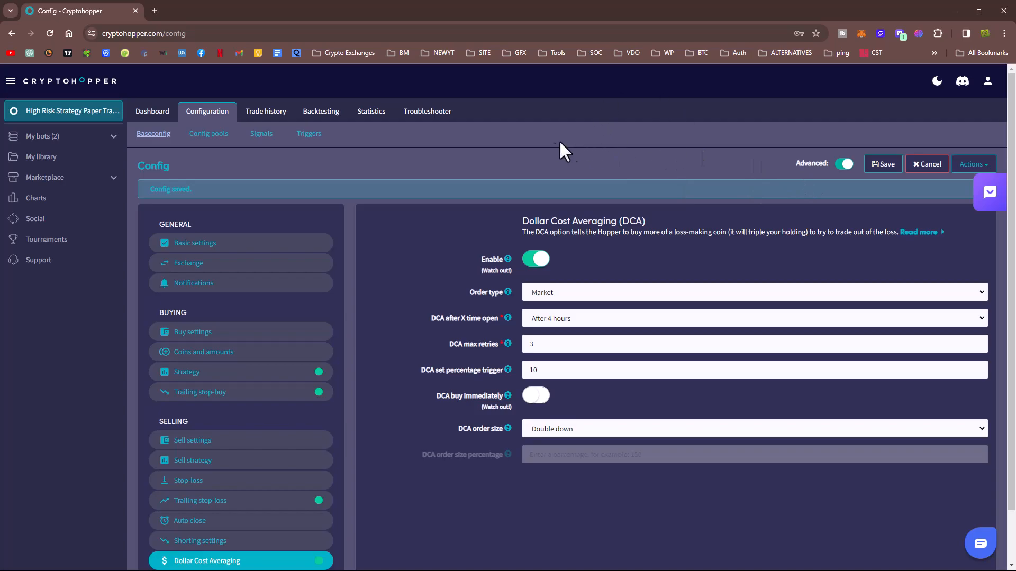
pyautogui.click(887, 166)
pyautogui.scroll(-2, 370, 450)
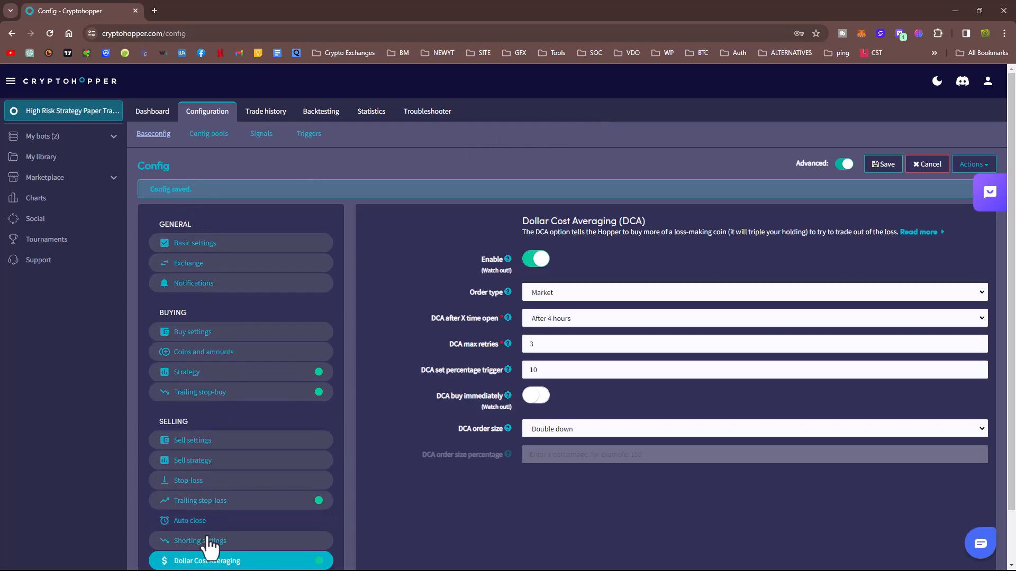
# Open the dashboard of the High Risk Strategy Paper Trading Bot and go to its paper trading section.
pyautogui.click(153, 117)
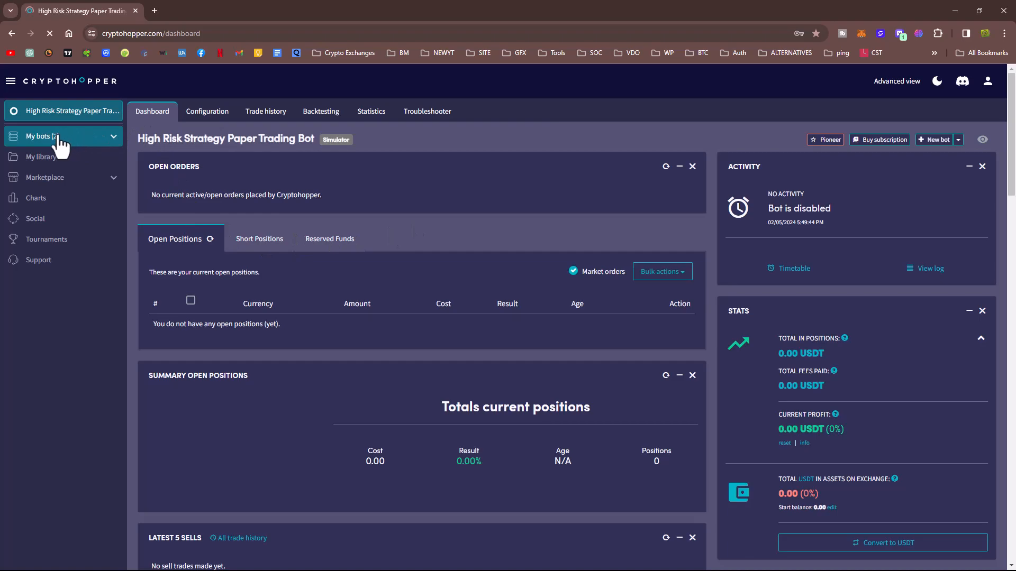
pyautogui.click(58, 140)
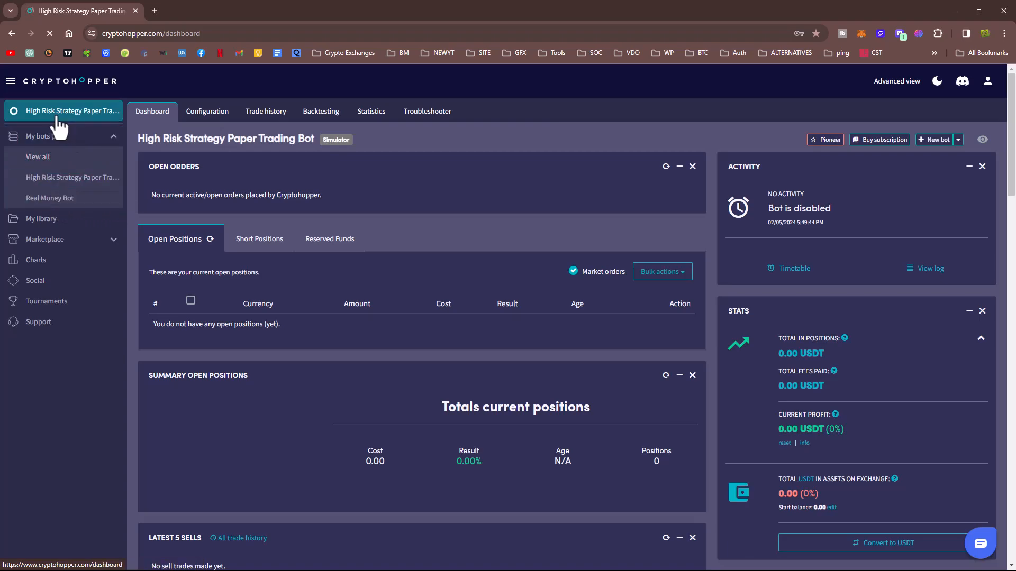
pyautogui.scroll(-5, 635, 239)
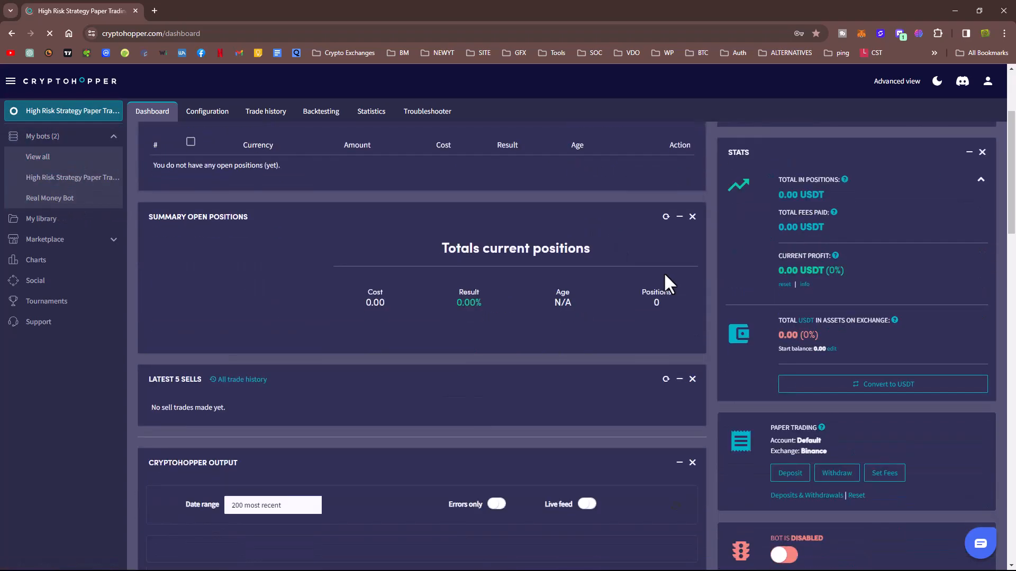
pyautogui.scroll(3, 857, 375)
pyautogui.scroll(-3, 881, 354)
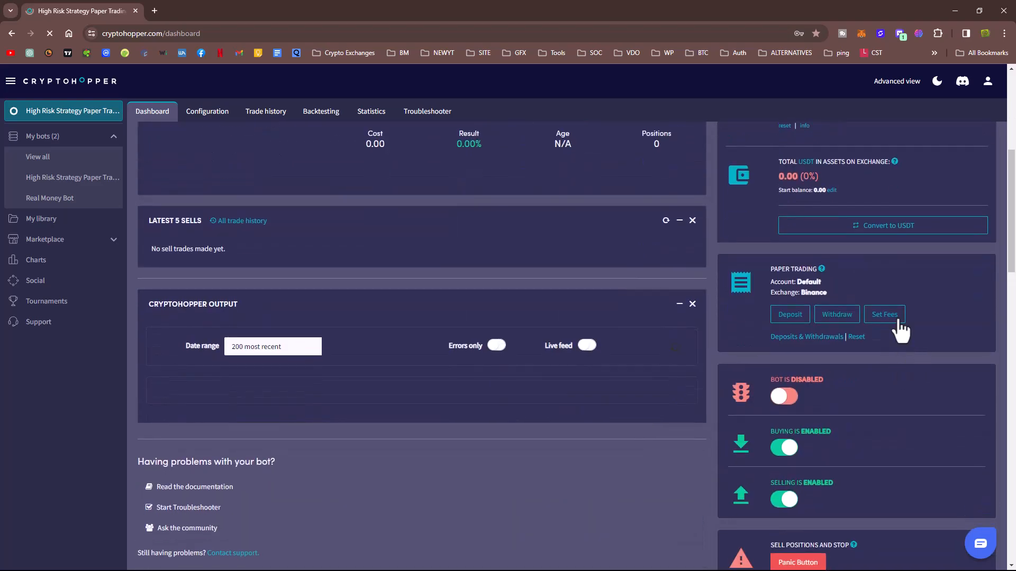
# Deposit 5000 USDT into the Binance paper exchange account and enable the bot.
pyautogui.click(789, 316)
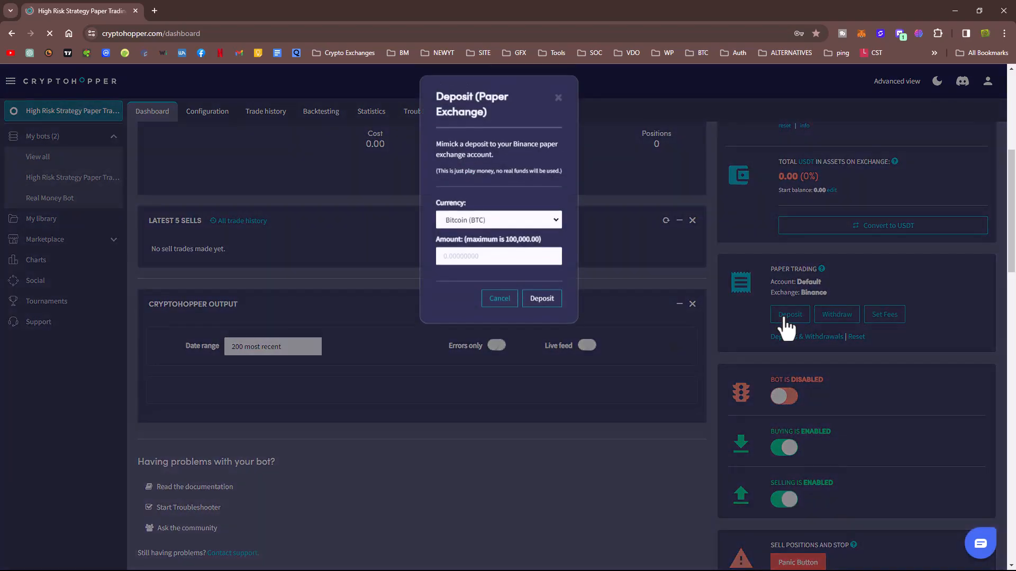
pyautogui.click(490, 228)
pyautogui.scroll(-20, 472, 345)
pyautogui.scroll(-20, 459, 420)
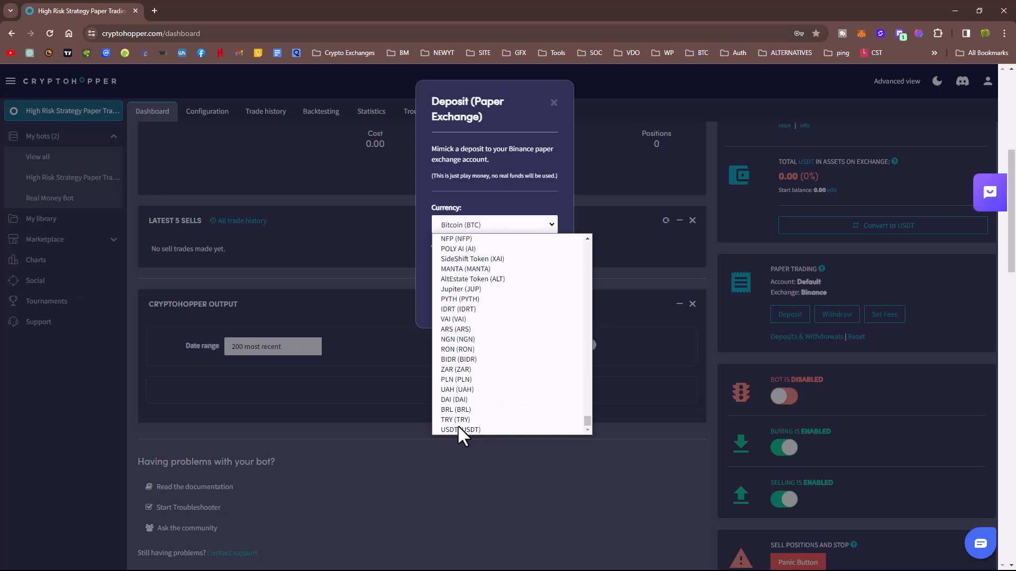
pyautogui.click(456, 427)
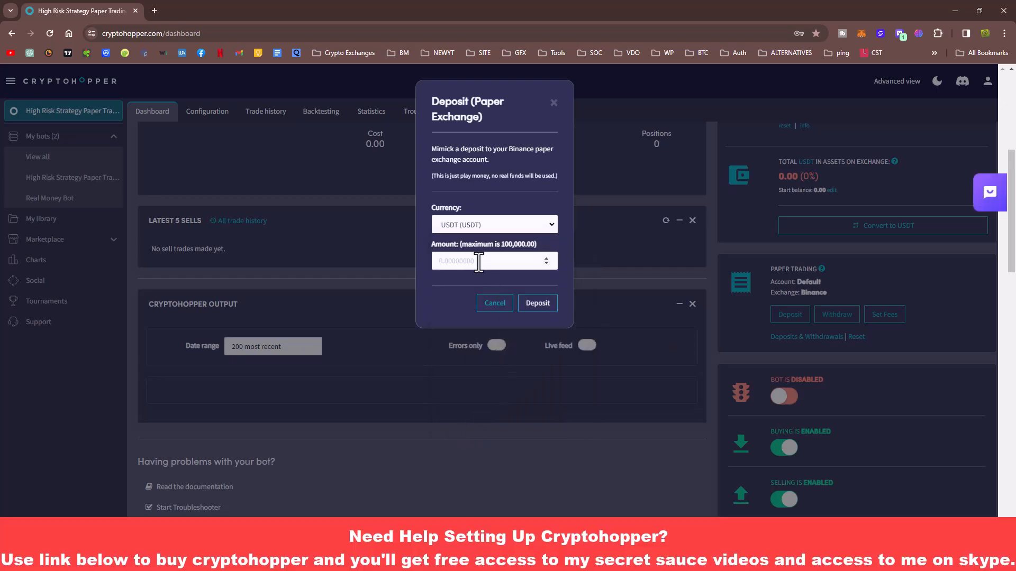
pyautogui.write('5000')
pyautogui.click(538, 304)
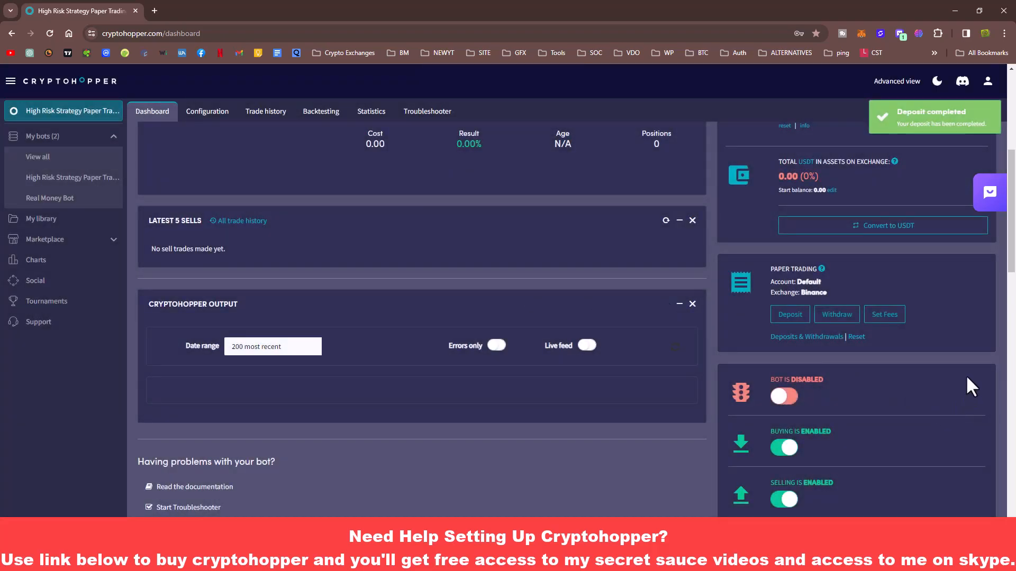
pyautogui.click(782, 398)
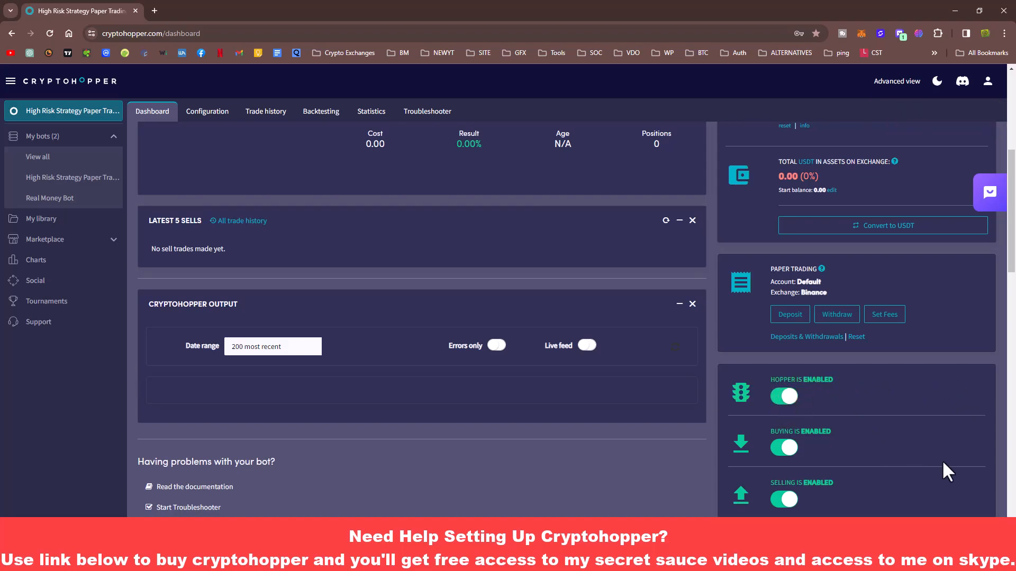
# Set the bot's start balance to 5000 and save it.
pyautogui.scroll(2, 943, 463)
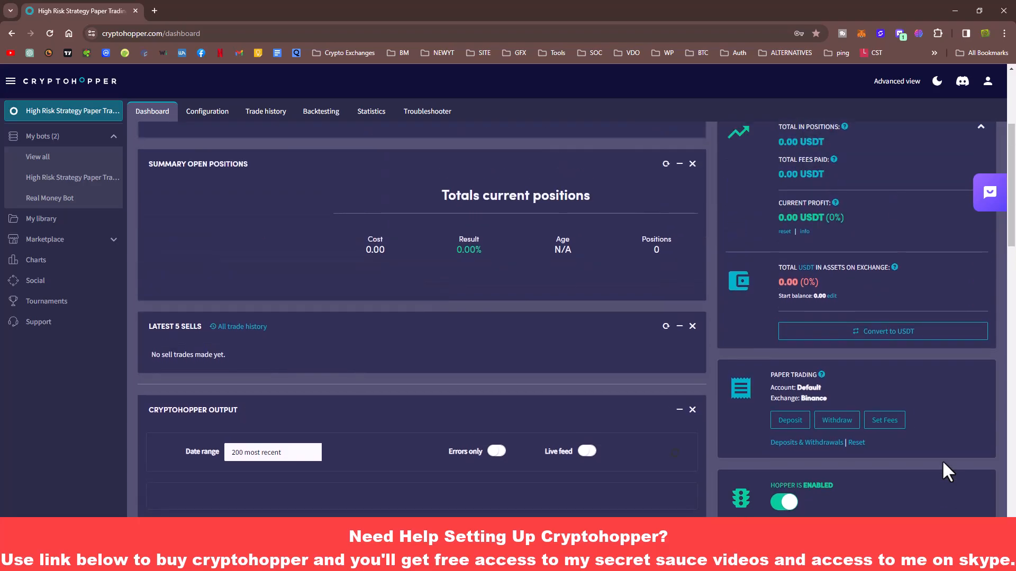
pyautogui.click(832, 296)
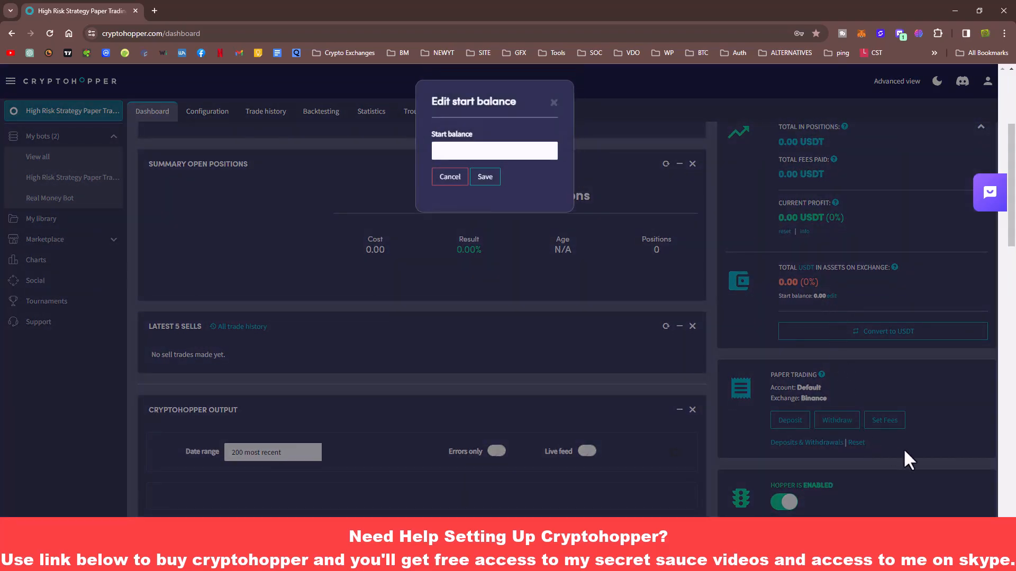
pyautogui.scroll(-7, 881, 455)
pyautogui.scroll(8, 881, 455)
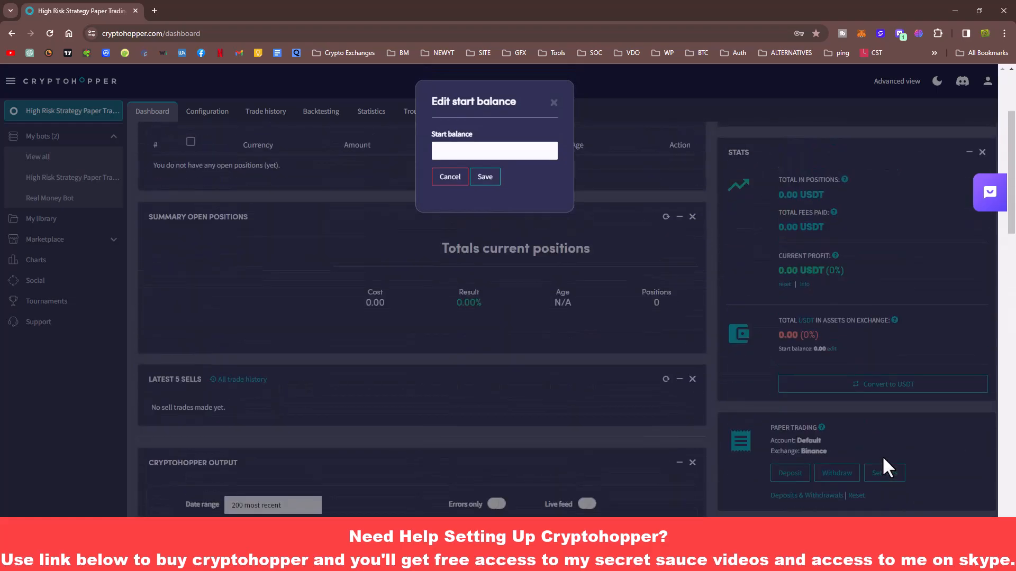
pyautogui.click(465, 152)
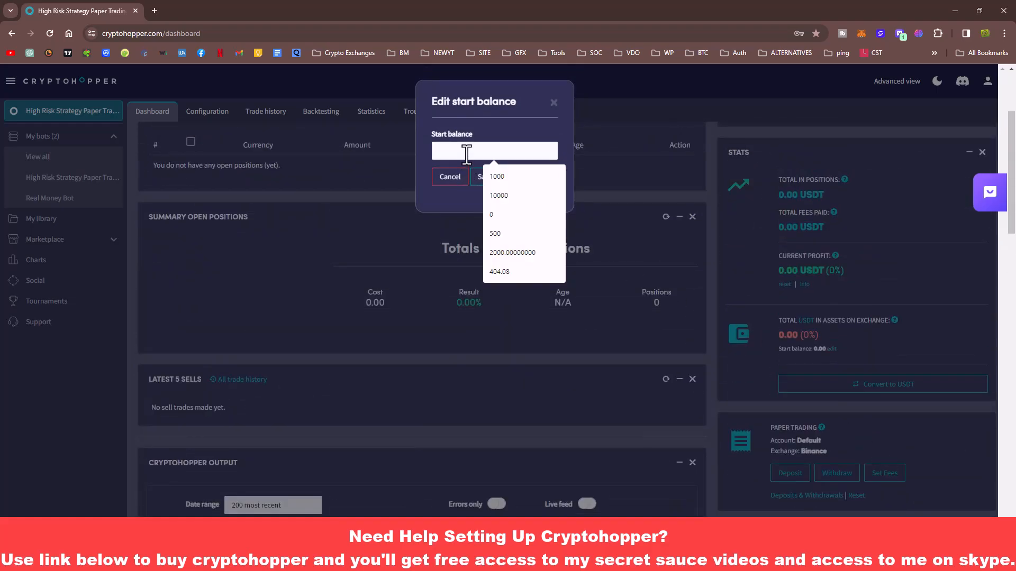
pyautogui.write('5000')
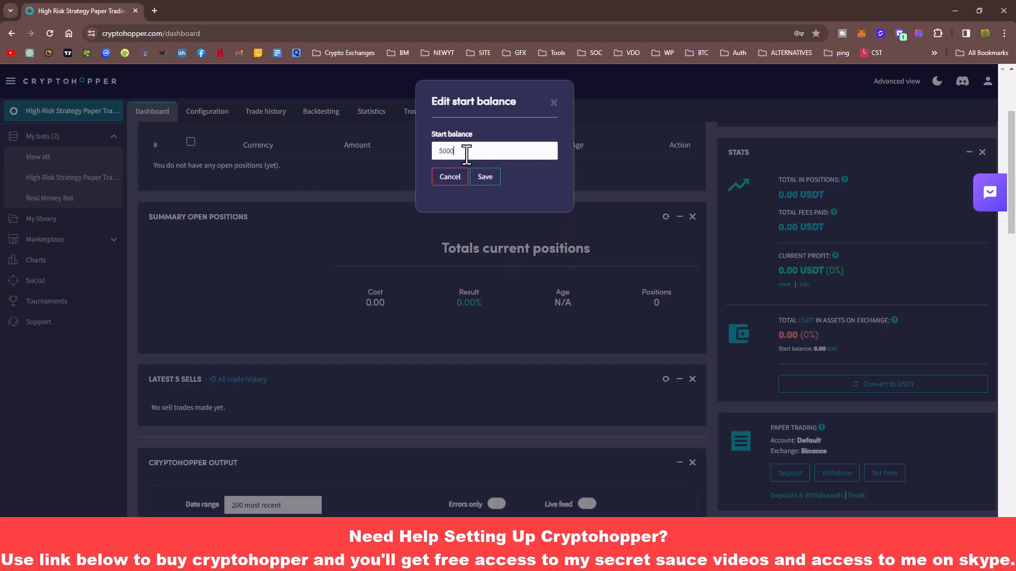
pyautogui.click(483, 182)
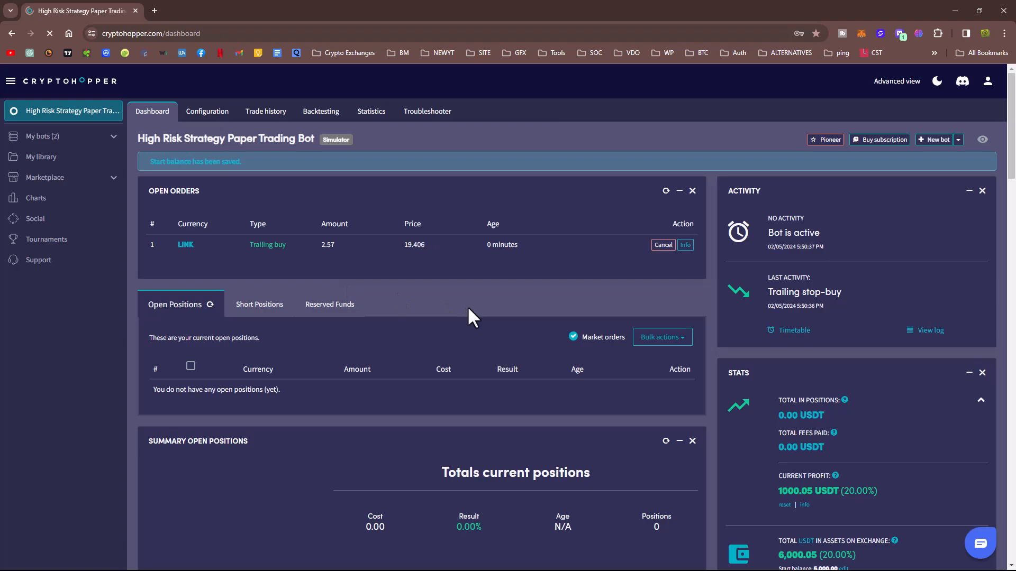
# Reset the bot's invested and returns statistics and confirm the reset.
pyautogui.scroll(-4, 551, 321)
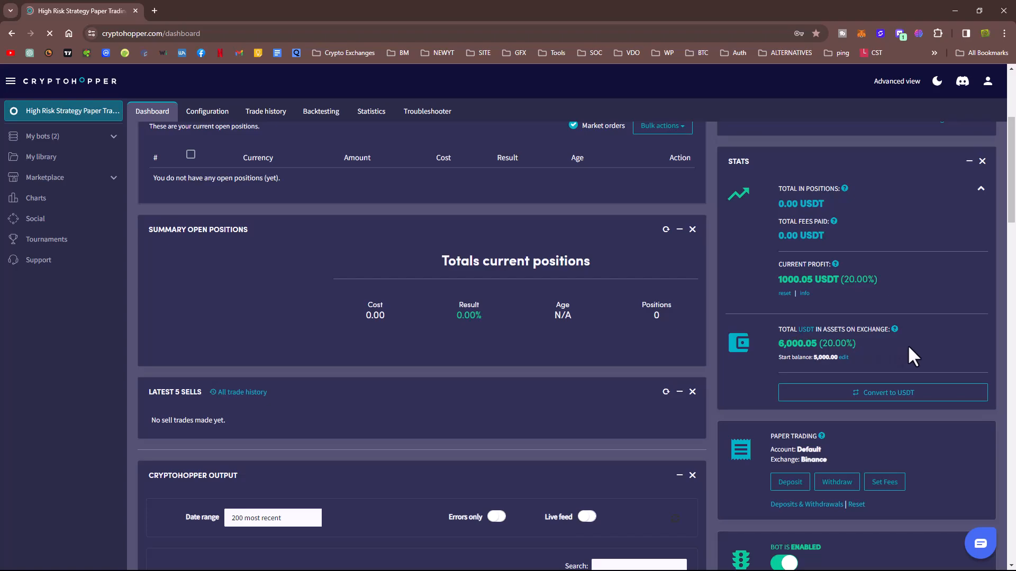
pyautogui.click(785, 294)
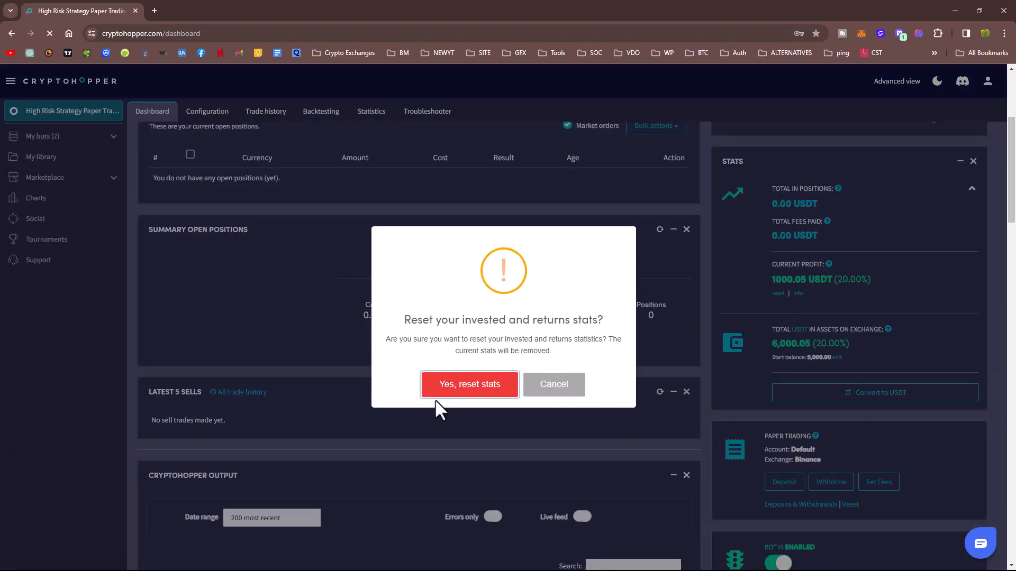
pyautogui.click(460, 389)
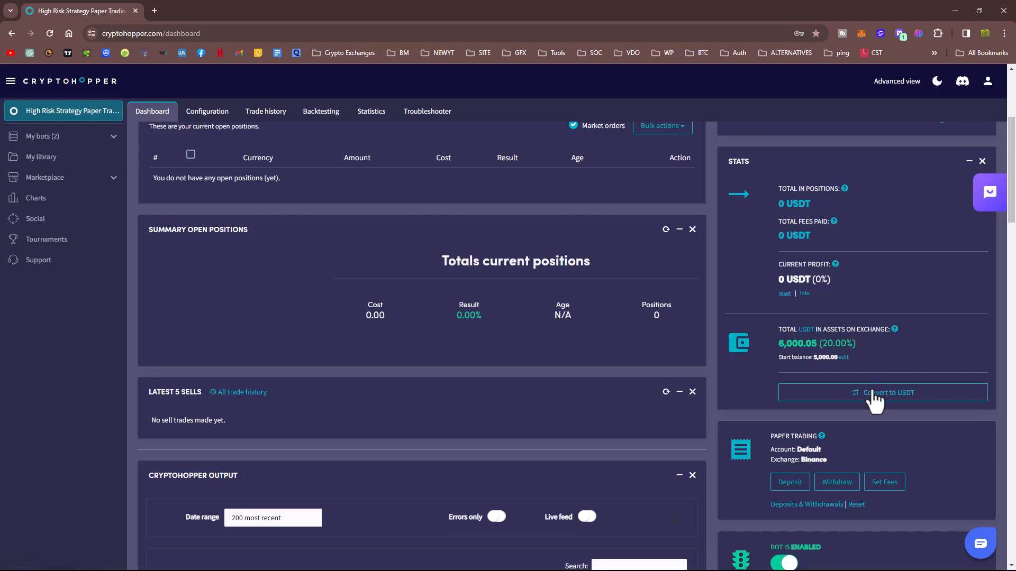
# Change the bot's start balance to 6000 and save it.
pyautogui.scroll(-7, 868, 418)
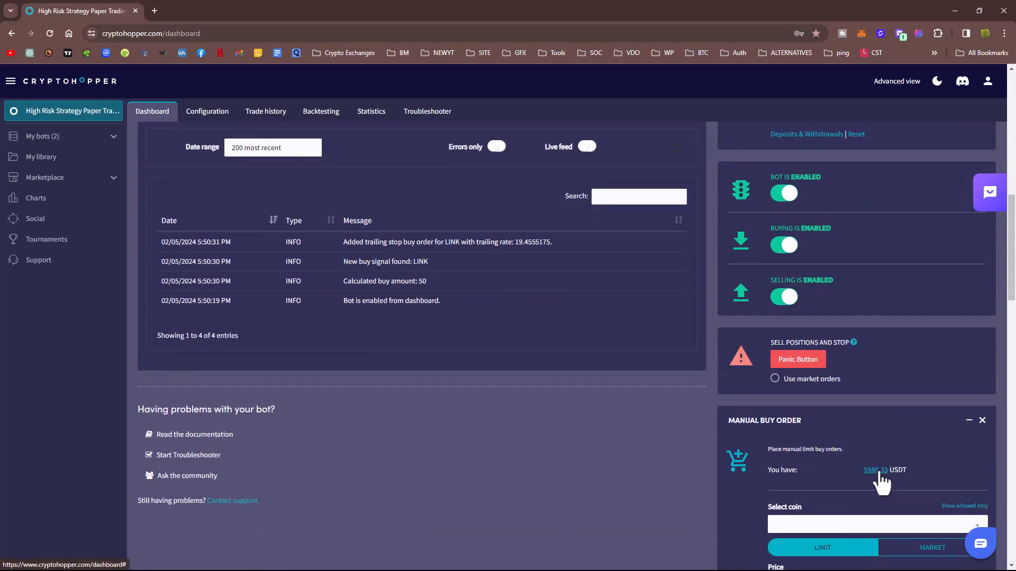
pyautogui.scroll(7, 882, 450)
pyautogui.scroll(1, 918, 401)
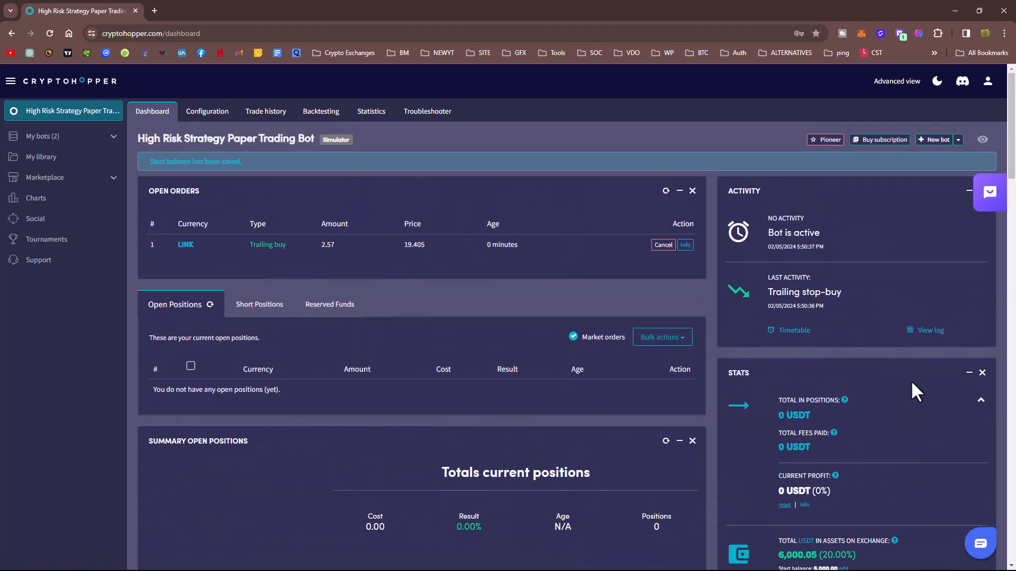
pyautogui.scroll(-1, 905, 378)
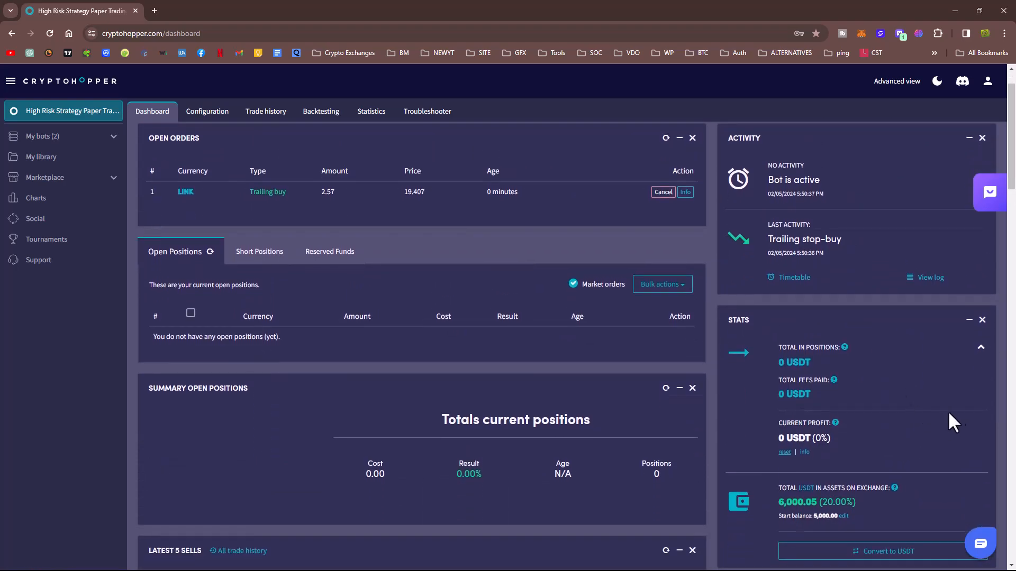
pyautogui.scroll(-2, 850, 439)
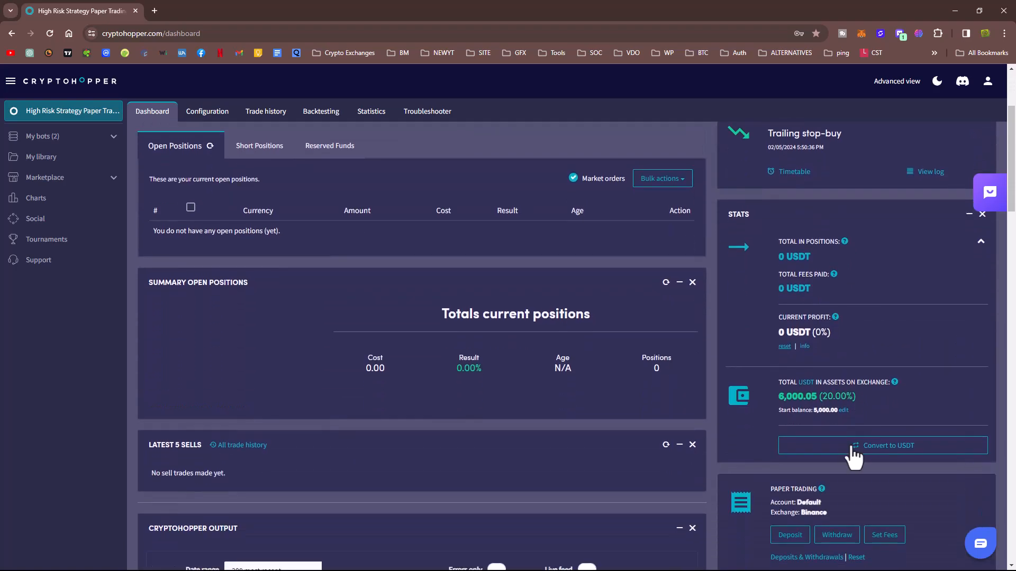
pyautogui.click(843, 414)
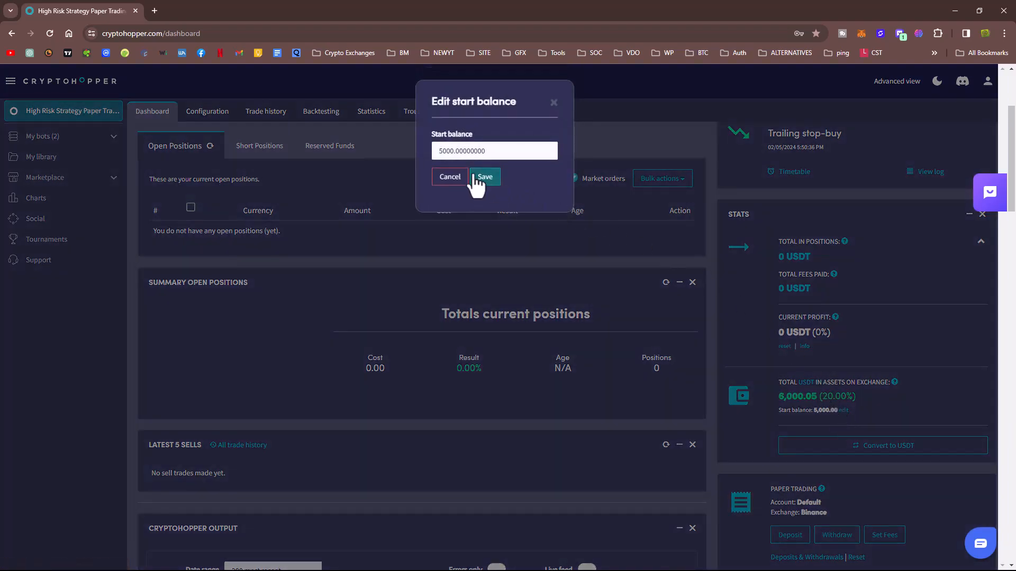
pyautogui.moveTo(443, 151); pyautogui.dragTo(433, 153)
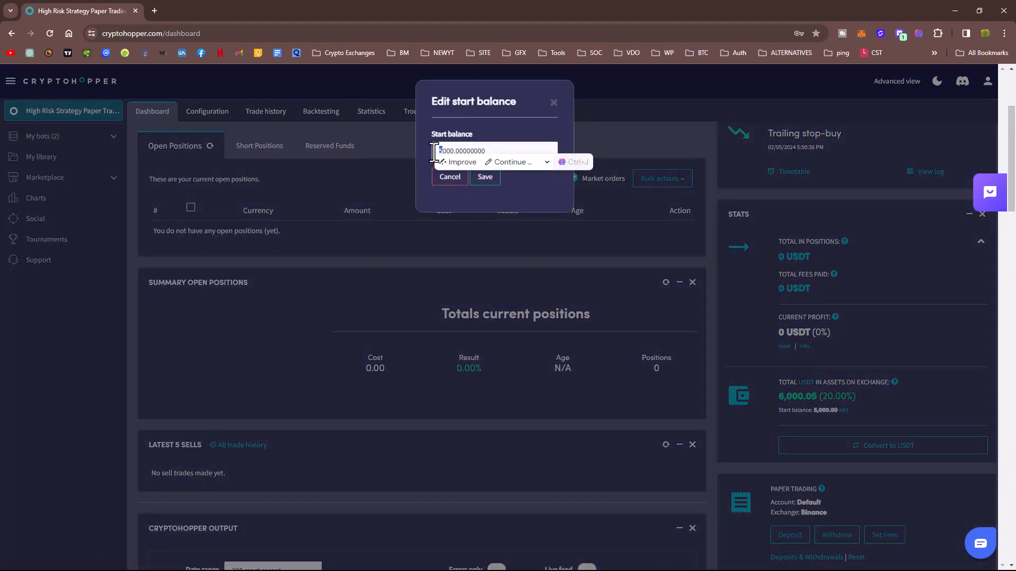
pyautogui.write('6')
pyautogui.click(483, 180)
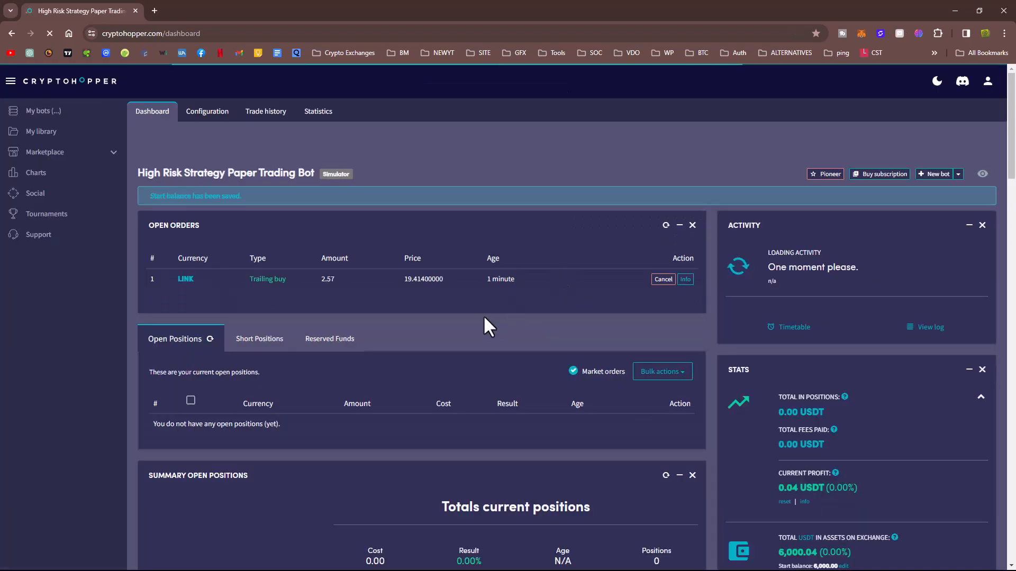
# Examine the profit stats, the details of the open LINK order, the bot status and the manual buy order section.
pyautogui.scroll(-3, 633, 369)
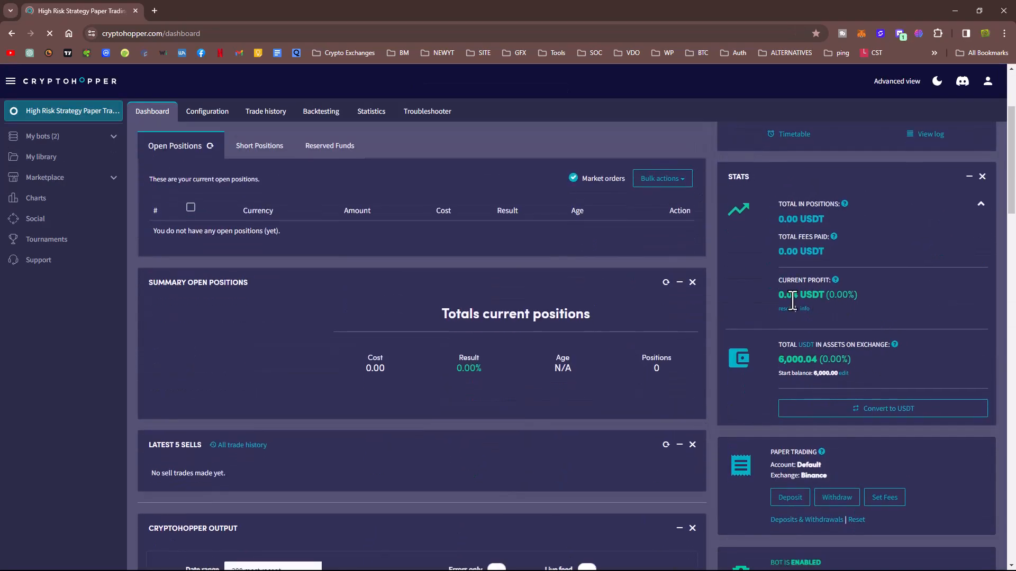
pyautogui.scroll(3, 514, 377)
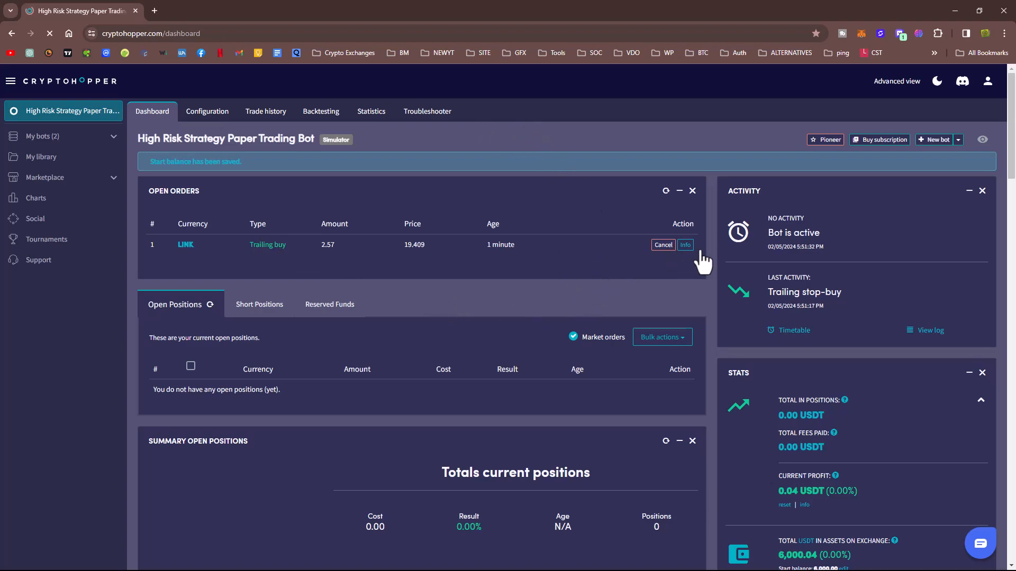
pyautogui.click(685, 245)
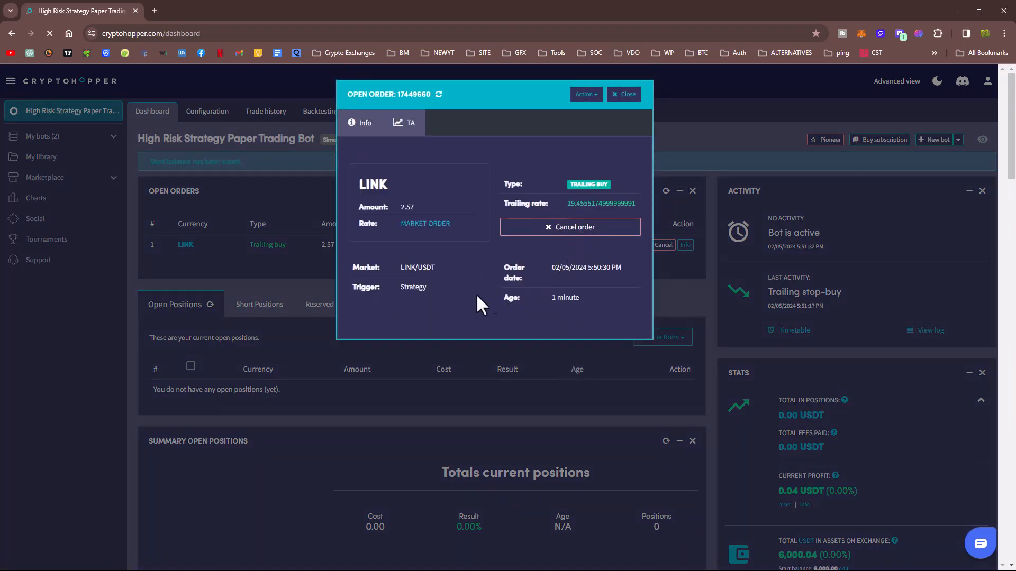
pyautogui.click(602, 411)
pyautogui.scroll(-8, 601, 409)
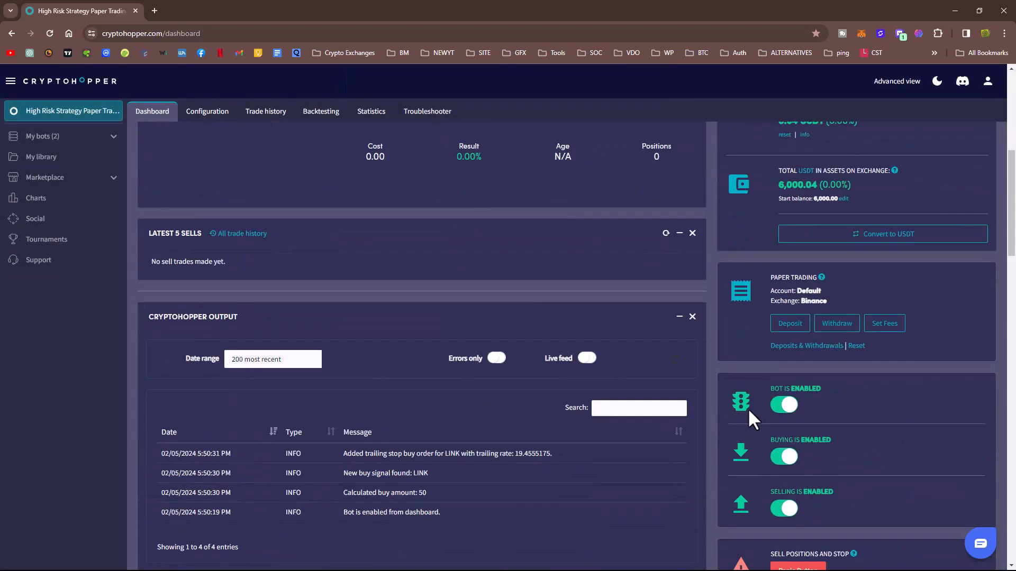
pyautogui.scroll(-6, 885, 363)
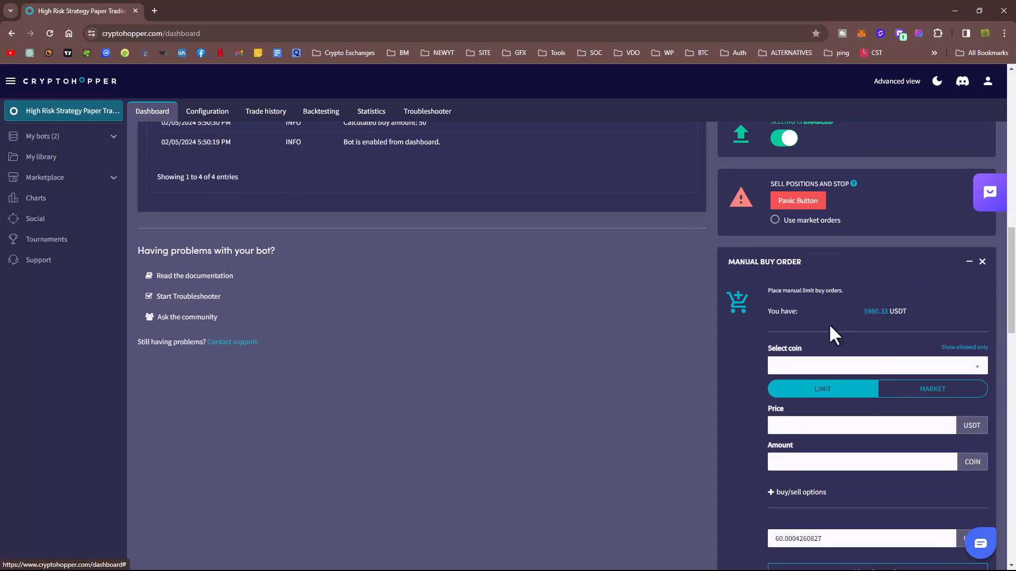
pyautogui.scroll(5, 539, 416)
pyautogui.scroll(10, 550, 415)
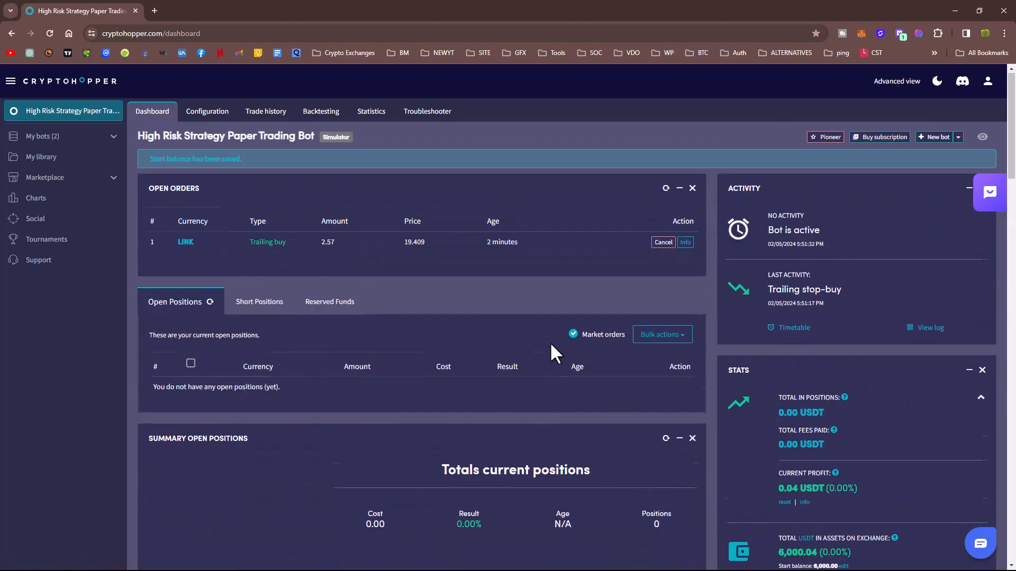
# In the bot's coins and amounts configuration, set the maximum USDT amount allocated to 6000 and enable Force minimum buy amount.
pyautogui.click(206, 112)
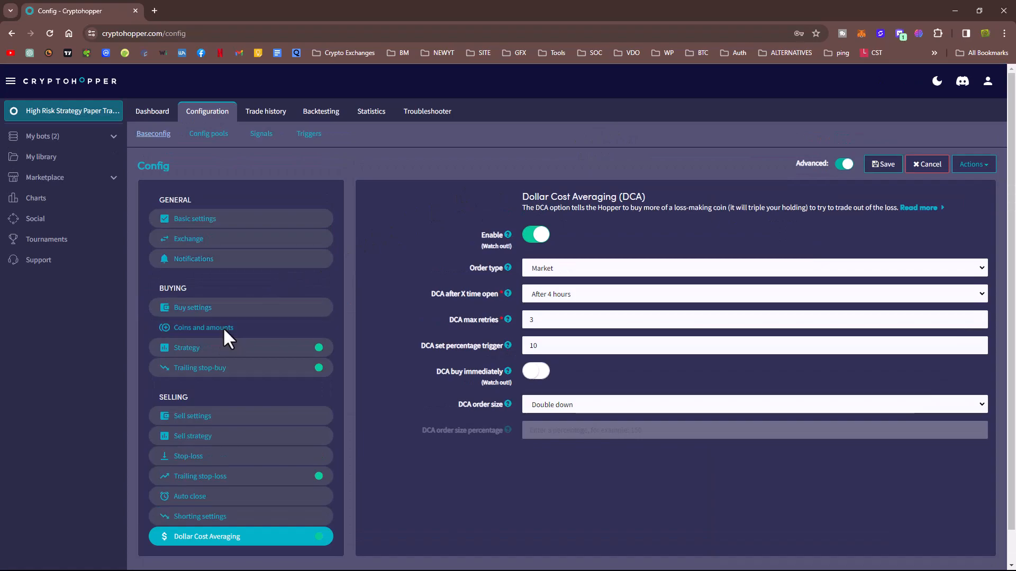
pyautogui.click(228, 330)
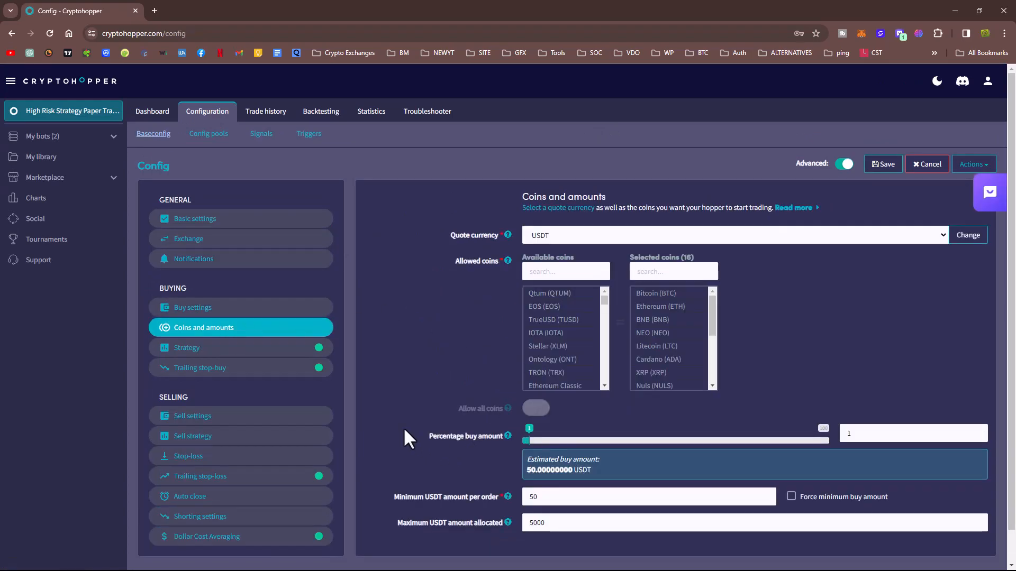
pyautogui.scroll(-1, 404, 429)
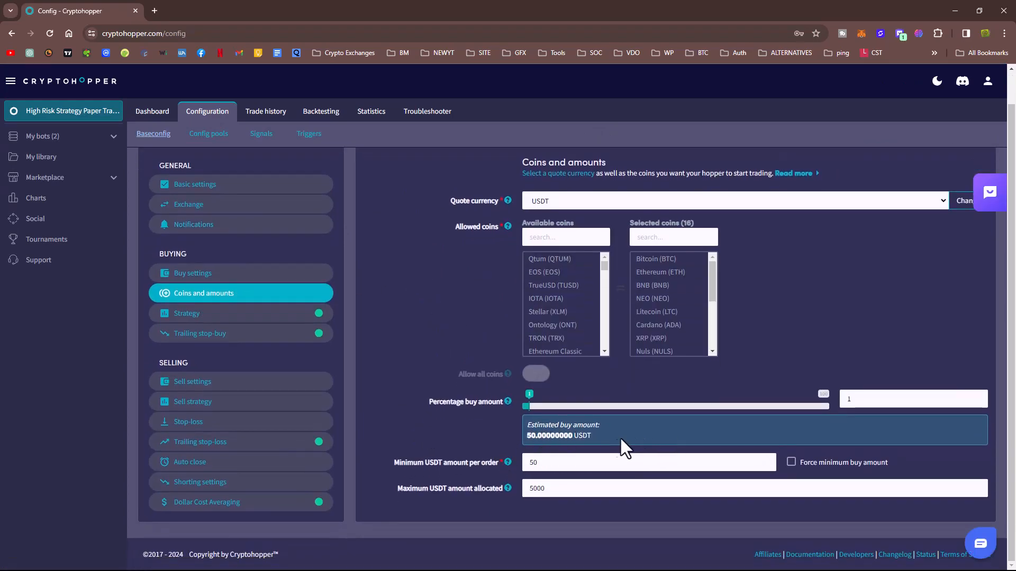
pyautogui.moveTo(547, 465); pyautogui.dragTo(505, 465)
pyautogui.moveTo(559, 488); pyautogui.dragTo(496, 489)
pyautogui.write('6000')
pyautogui.click(792, 464)
pyautogui.scroll(1, 884, 332)
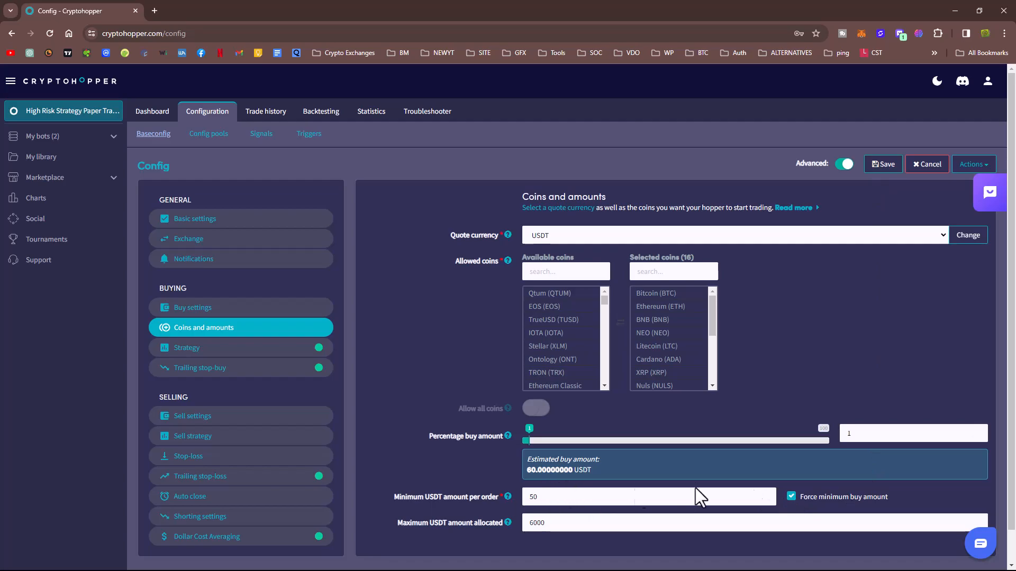
# Lower the percentage buy amount to 0.84 and save the configuration.
pyautogui.click(977, 438)
pyautogui.click(976, 437)
pyautogui.click(976, 437)
pyautogui.click(976, 437)
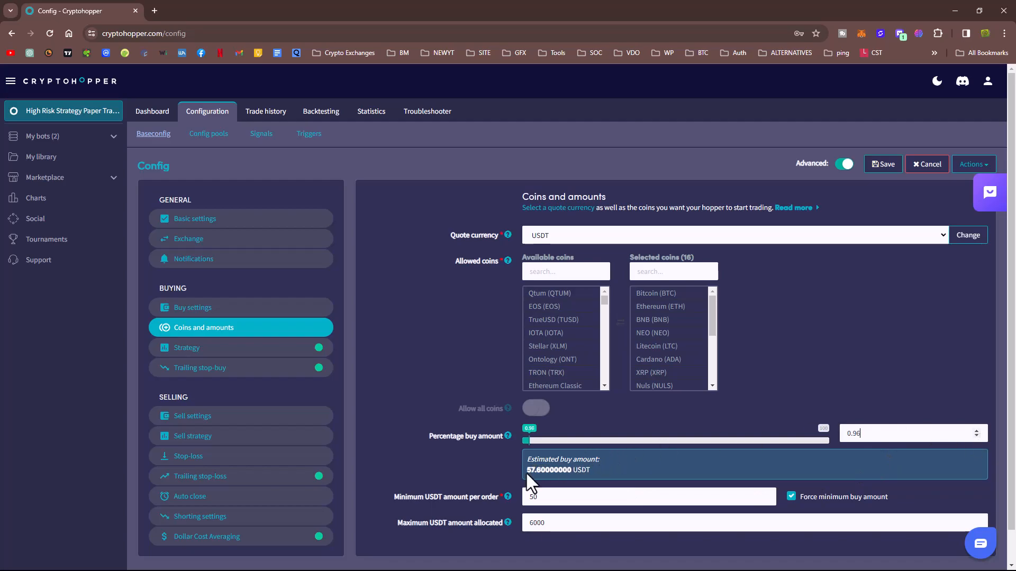
pyautogui.click(977, 437)
pyautogui.click(976, 437)
pyautogui.click(976, 437)
pyautogui.click(976, 437)
pyautogui.click(976, 437)
pyautogui.click(976, 437)
pyautogui.click(976, 437)
pyautogui.click(977, 437)
pyautogui.click(976, 437)
pyautogui.click(976, 437)
pyautogui.click(976, 437)
pyautogui.click(976, 437)
pyautogui.click(976, 437)
pyautogui.click(977, 431)
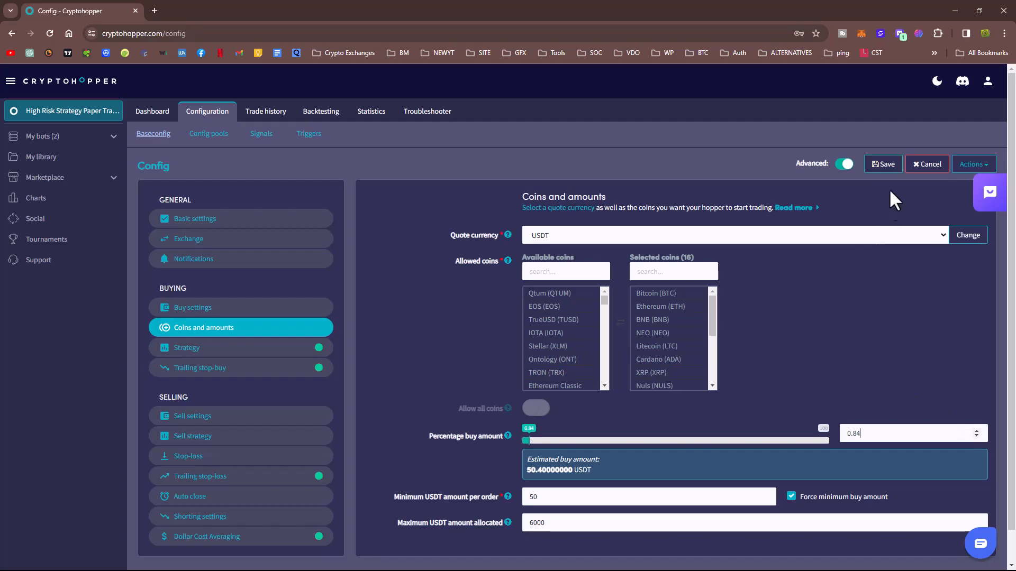
pyautogui.click(882, 166)
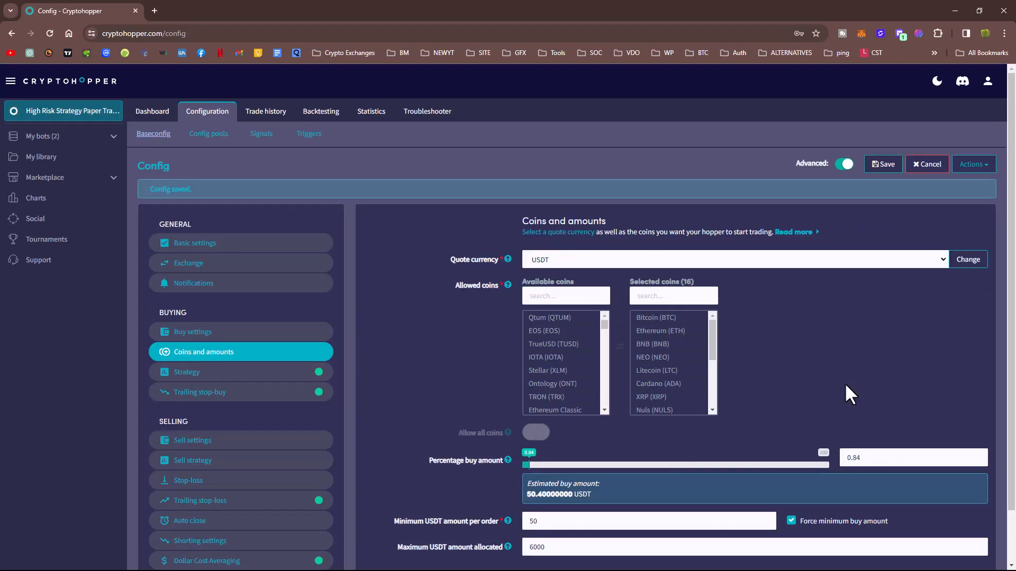
# Try a percentage buy amount of 0.835, restore it to 0.84 and save the configuration again.
pyautogui.scroll(-1, 838, 378)
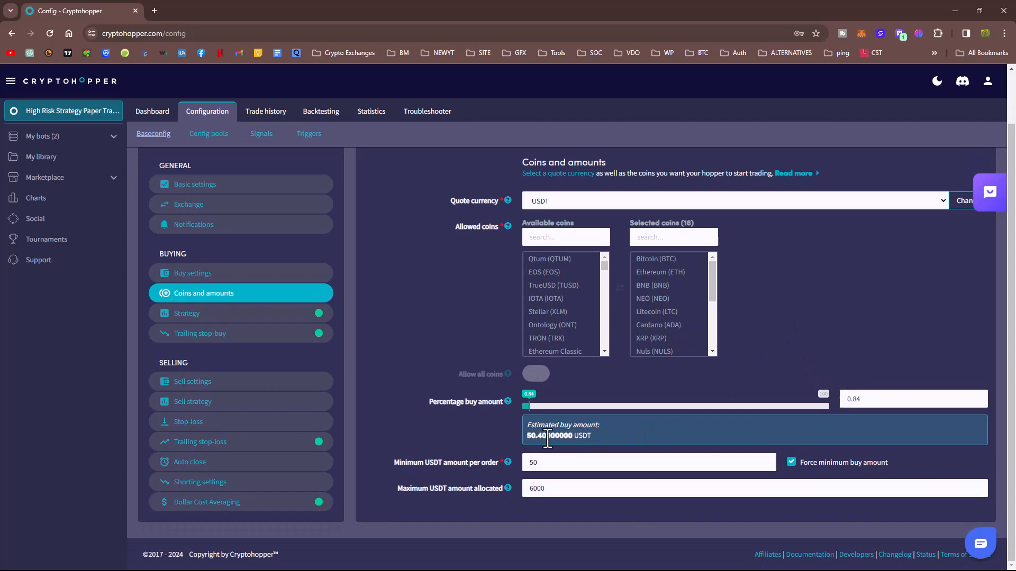
pyautogui.click(881, 403)
pyautogui.press('BackSpace')
pyautogui.write('35')
pyautogui.press('BackSpace')
pyautogui.press('BackSpace')
pyautogui.write('4')
pyautogui.click(556, 341)
pyautogui.scroll(2, 427, 329)
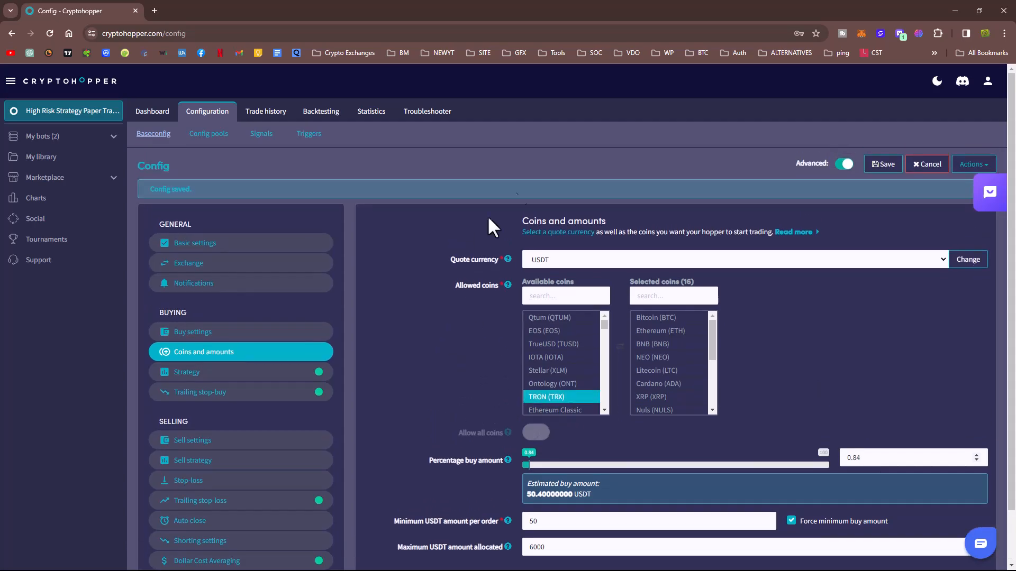
pyautogui.click(882, 165)
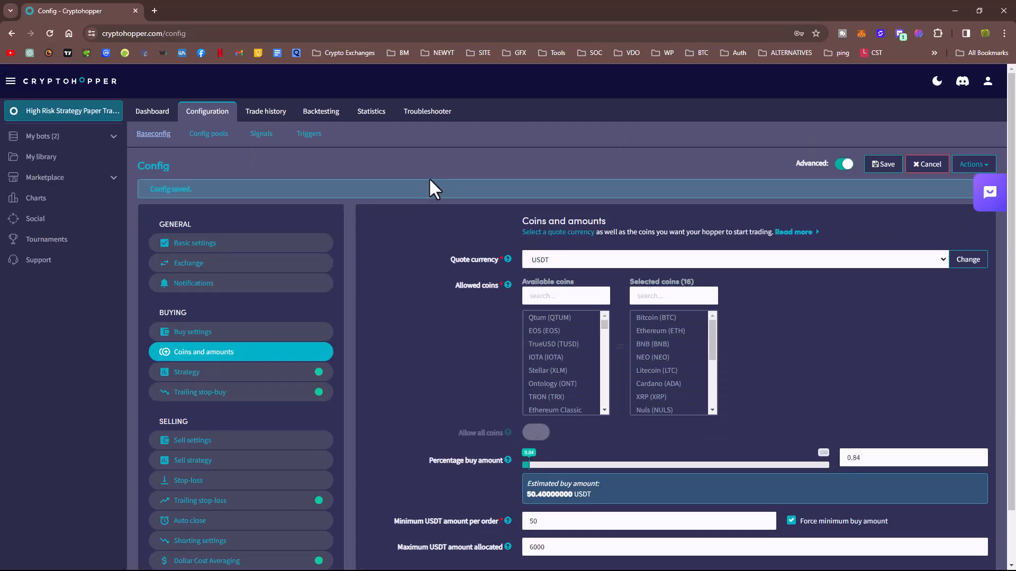
# Check the open LINK order on the dashboard, then review the bot's buy settings, coins and amounts, and strategy settings.
pyautogui.click(153, 122)
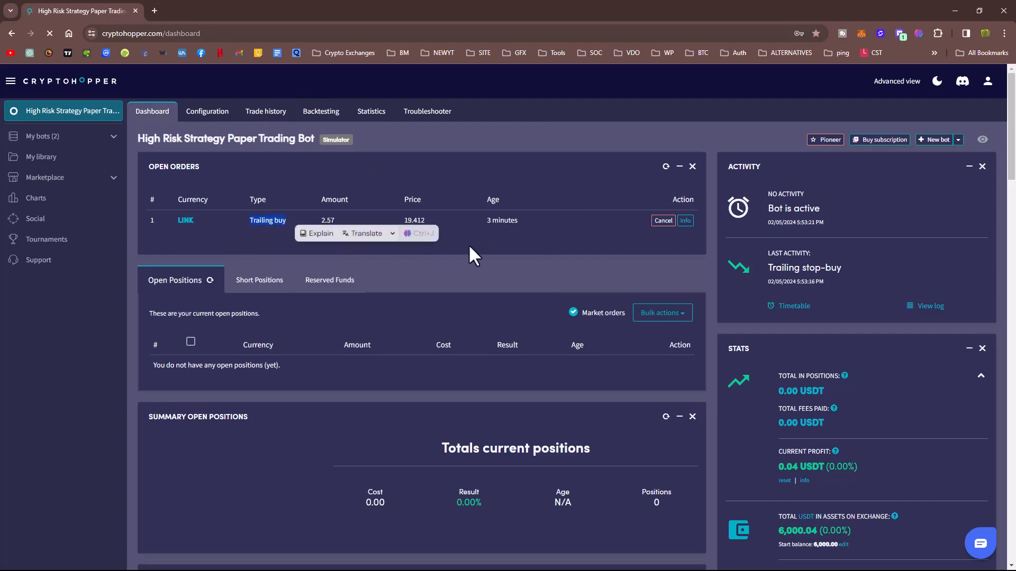
pyautogui.click(496, 275)
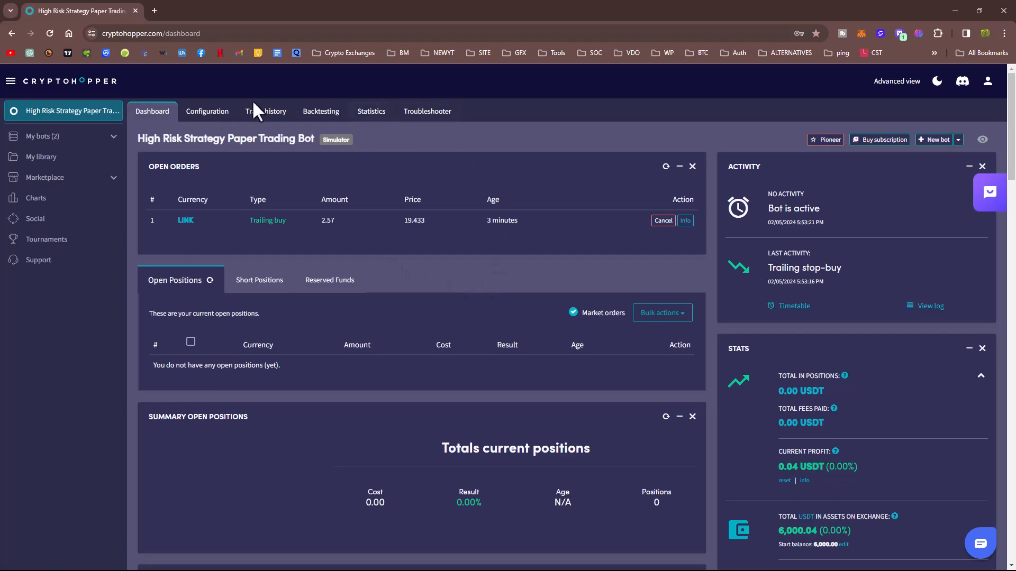
pyautogui.click(209, 122)
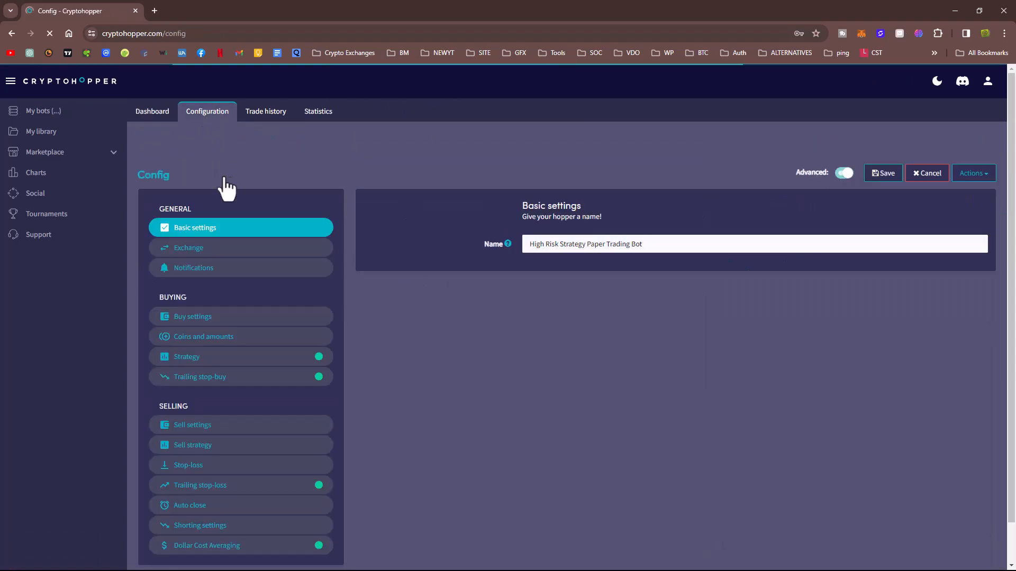
pyautogui.click(193, 325)
pyautogui.click(193, 309)
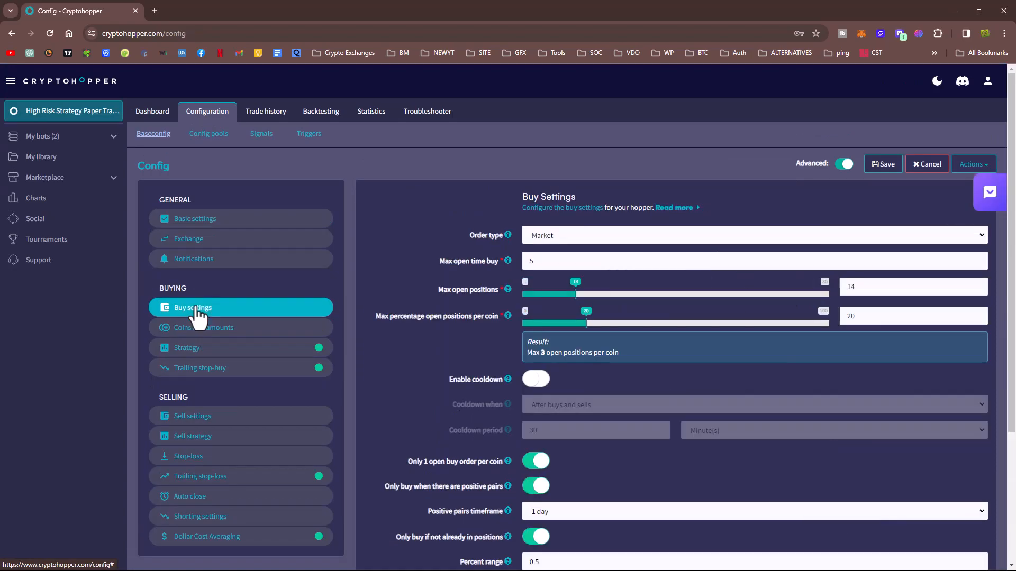
pyautogui.scroll(-3, 397, 360)
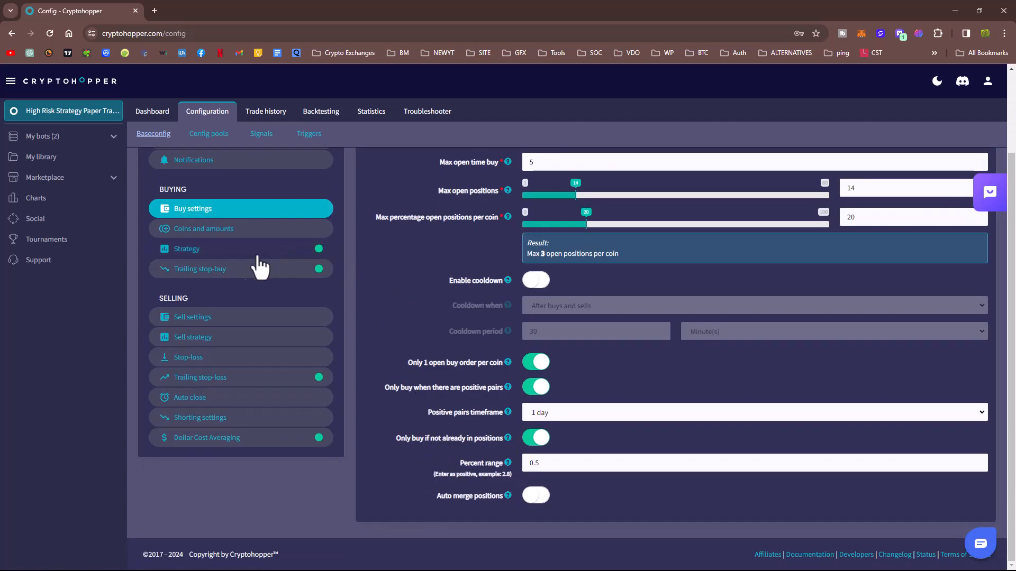
pyautogui.scroll(1, 241, 289)
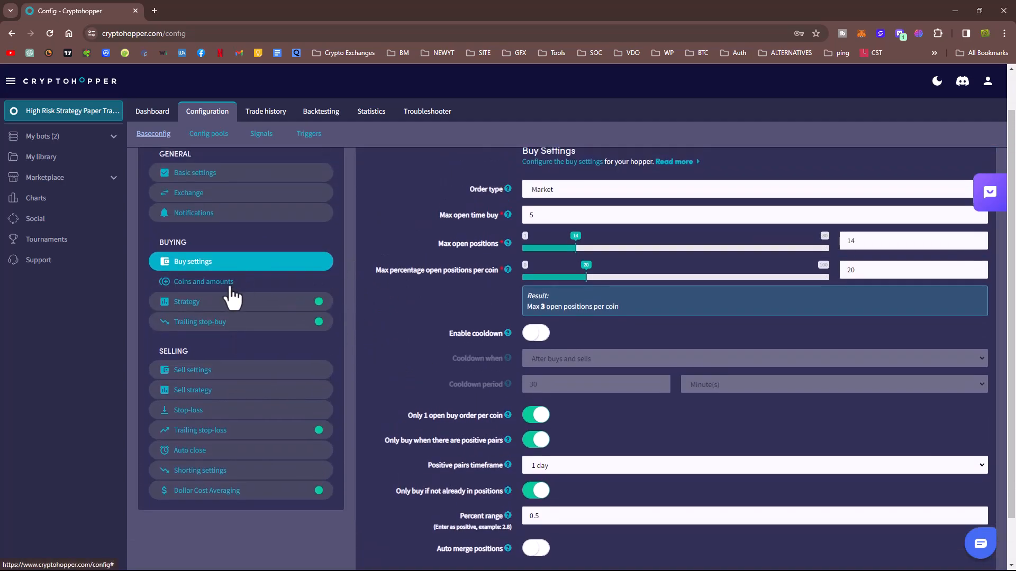
pyautogui.click(238, 283)
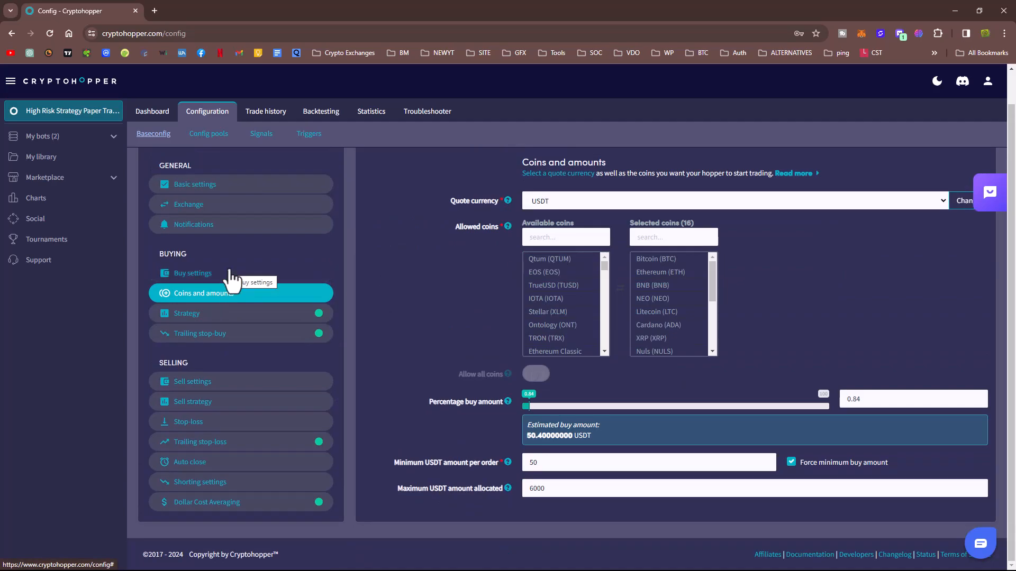
pyautogui.click(207, 322)
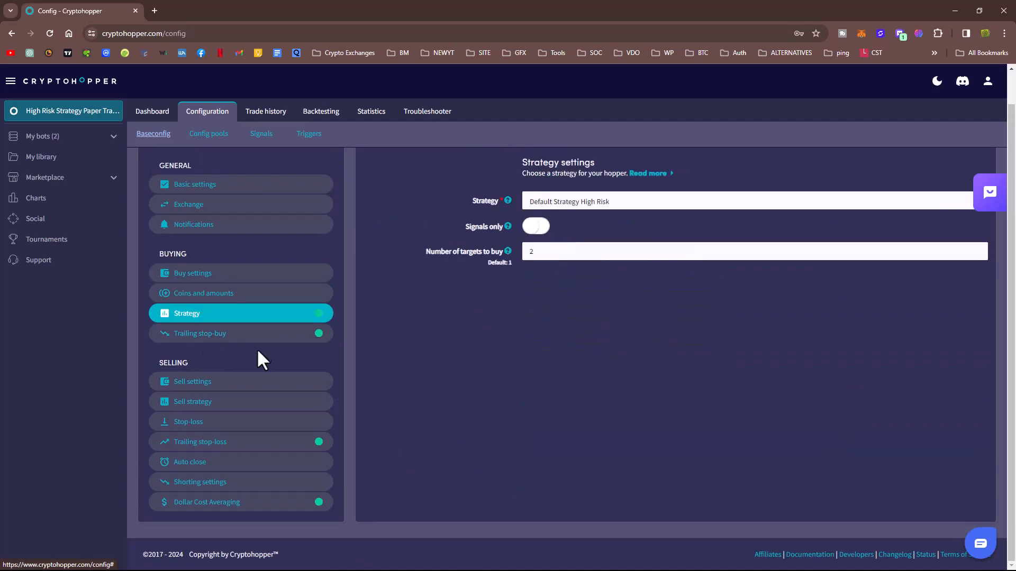
# Disable trailing stop-buy for the bot and save the configuration.
pyautogui.click(208, 341)
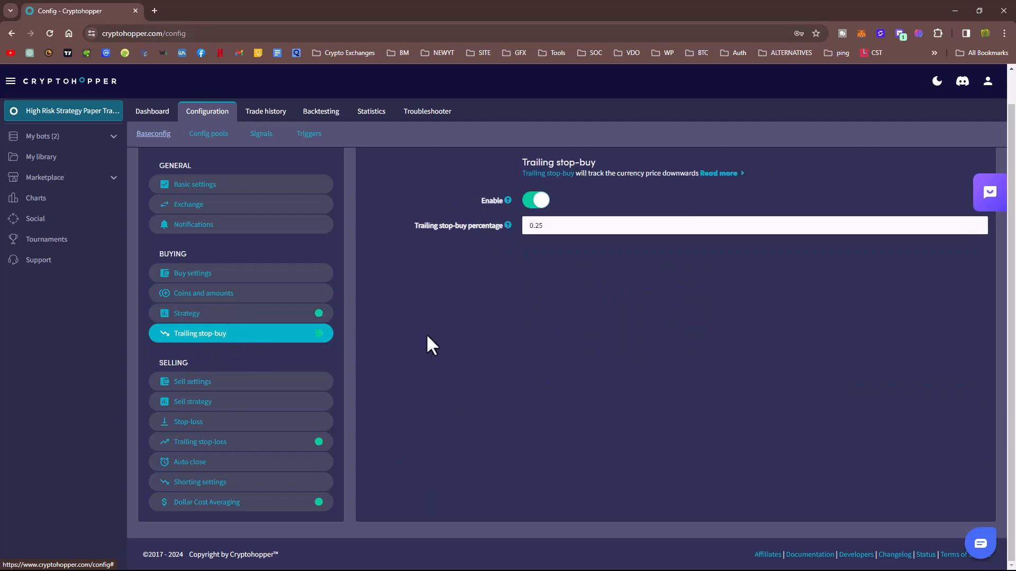
pyautogui.click(536, 201)
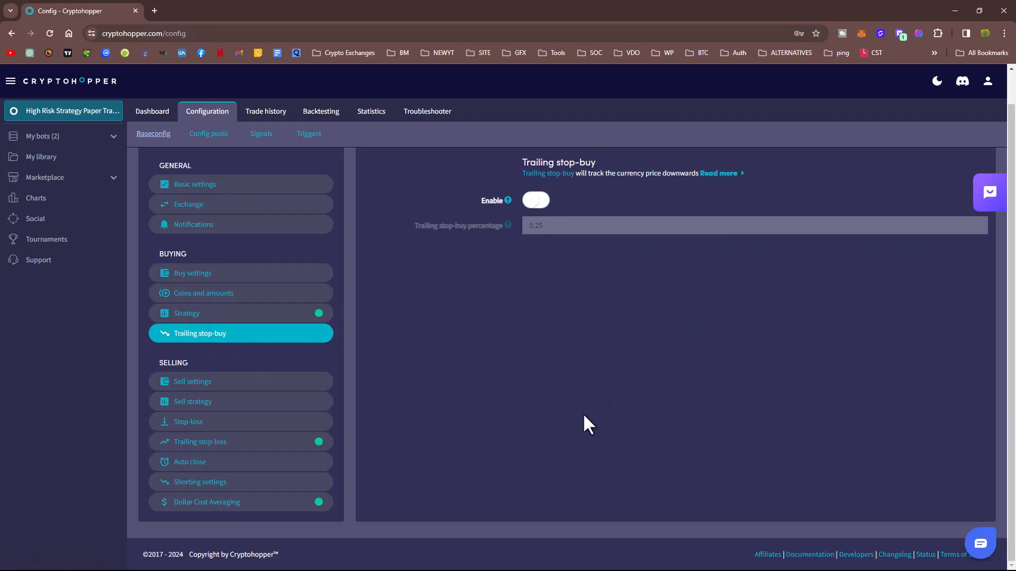
pyautogui.scroll(1, 727, 441)
pyautogui.click(882, 165)
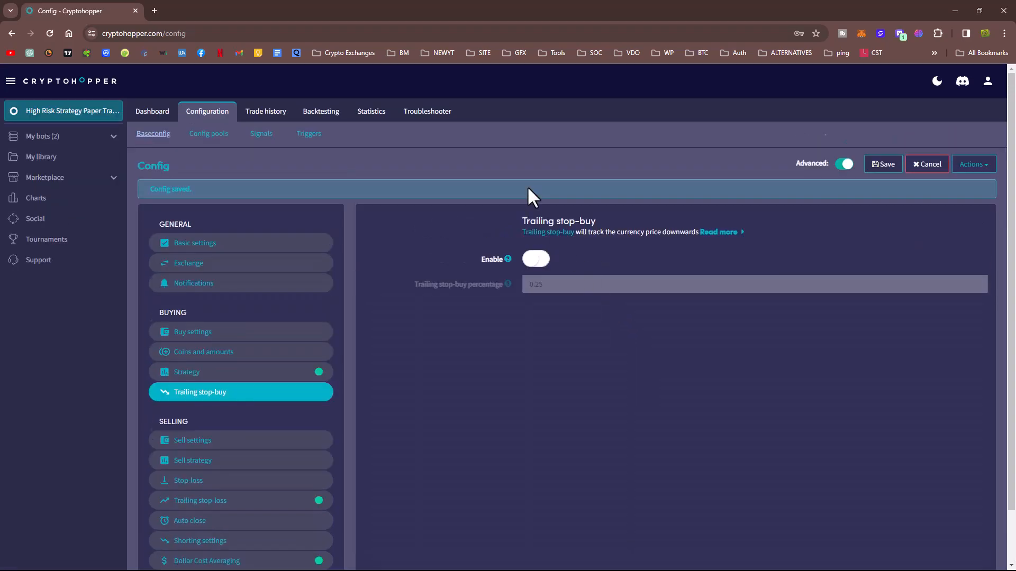
# Check the open LINK order's type and age on the dashboard and the searching targets entry in the activity timetable.
pyautogui.click(168, 114)
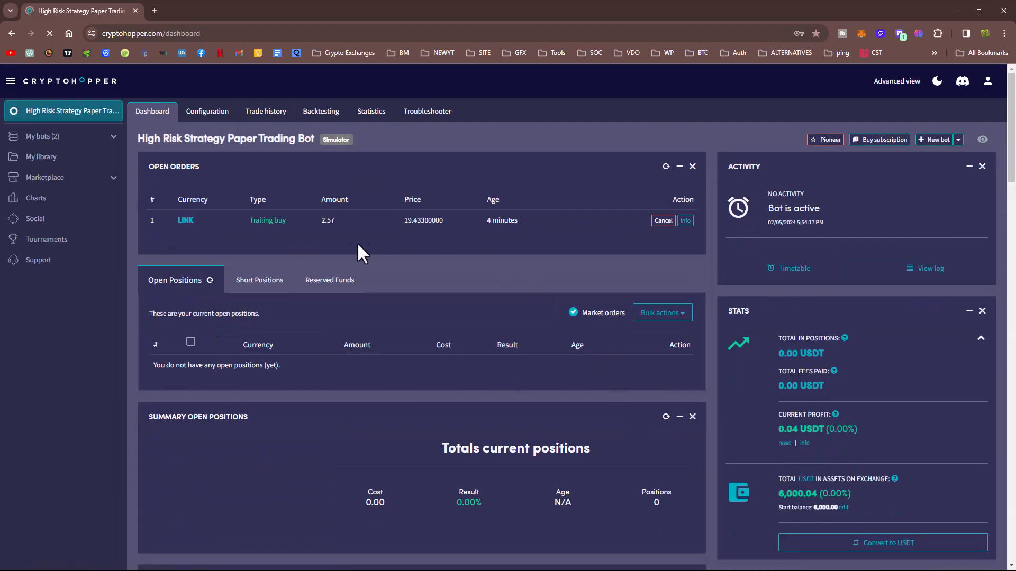
pyautogui.moveTo(266, 222); pyautogui.dragTo(287, 221)
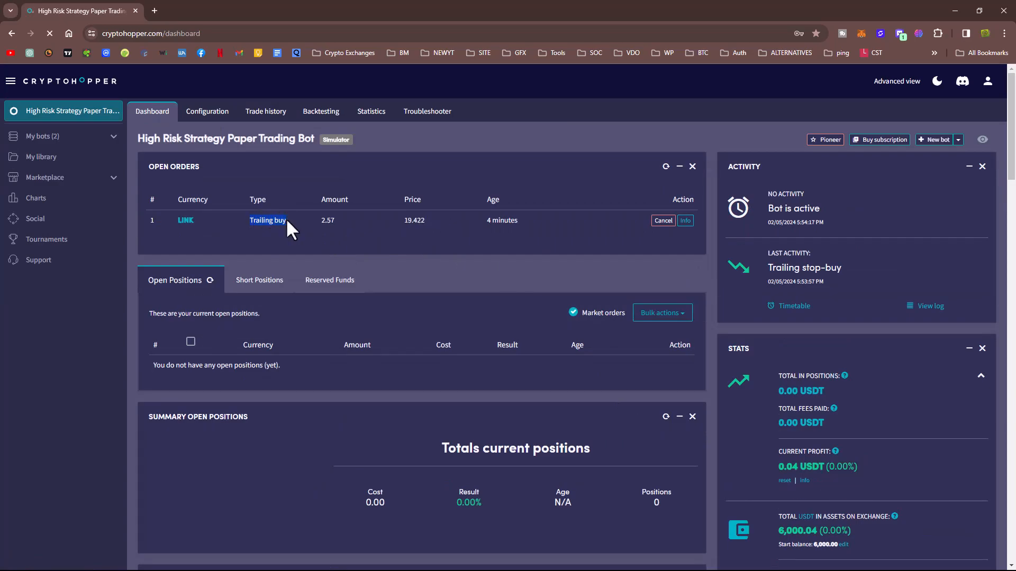
pyautogui.click(490, 266)
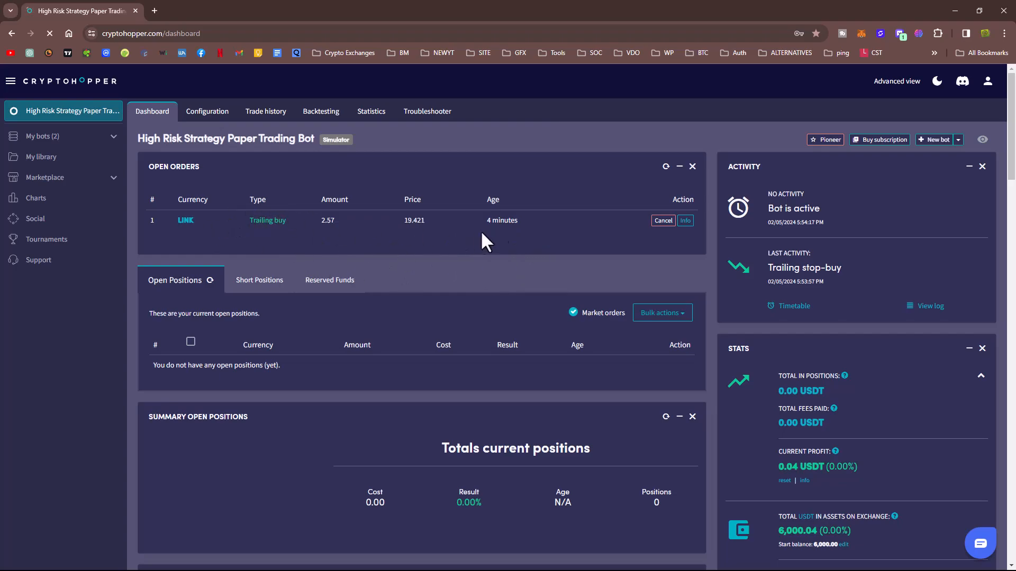
pyautogui.moveTo(485, 220); pyautogui.dragTo(526, 223)
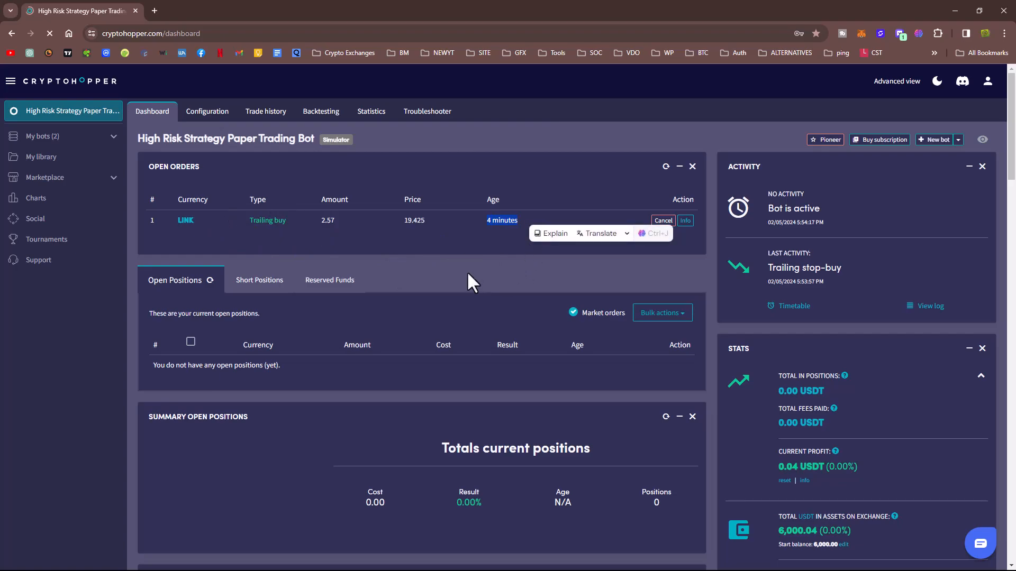
pyautogui.click(438, 268)
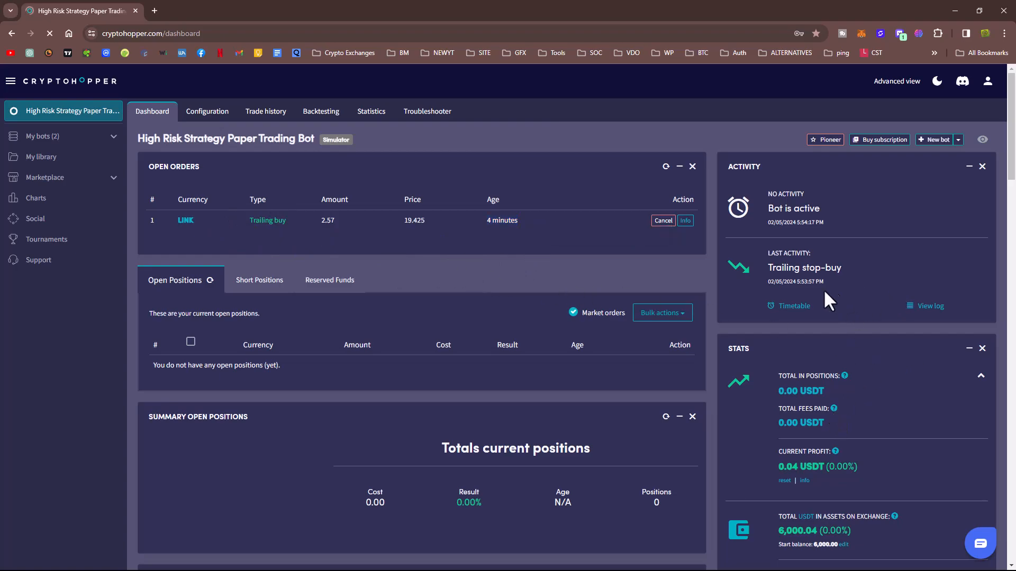
pyautogui.click(788, 306)
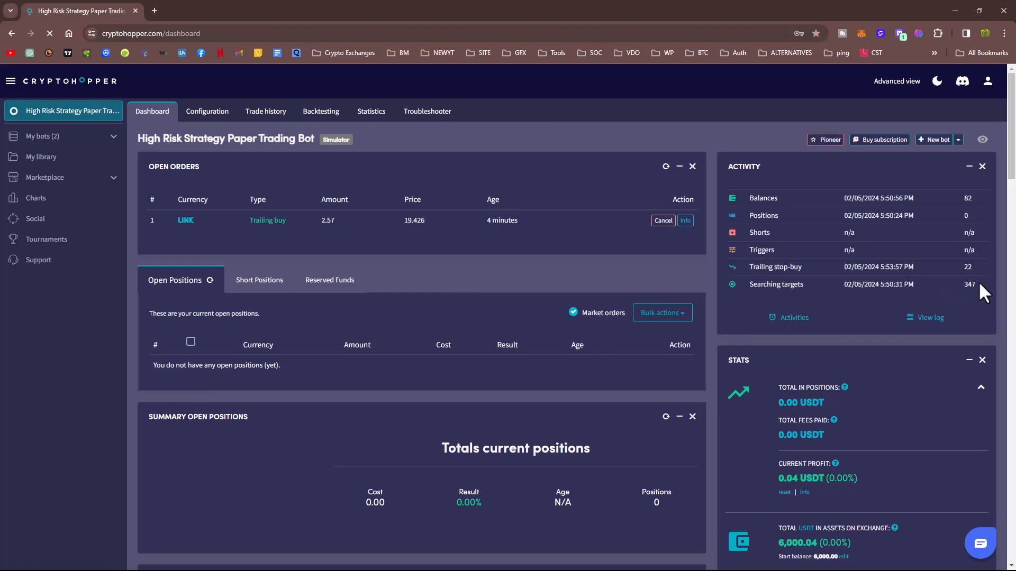
pyautogui.moveTo(789, 284); pyautogui.dragTo(981, 288)
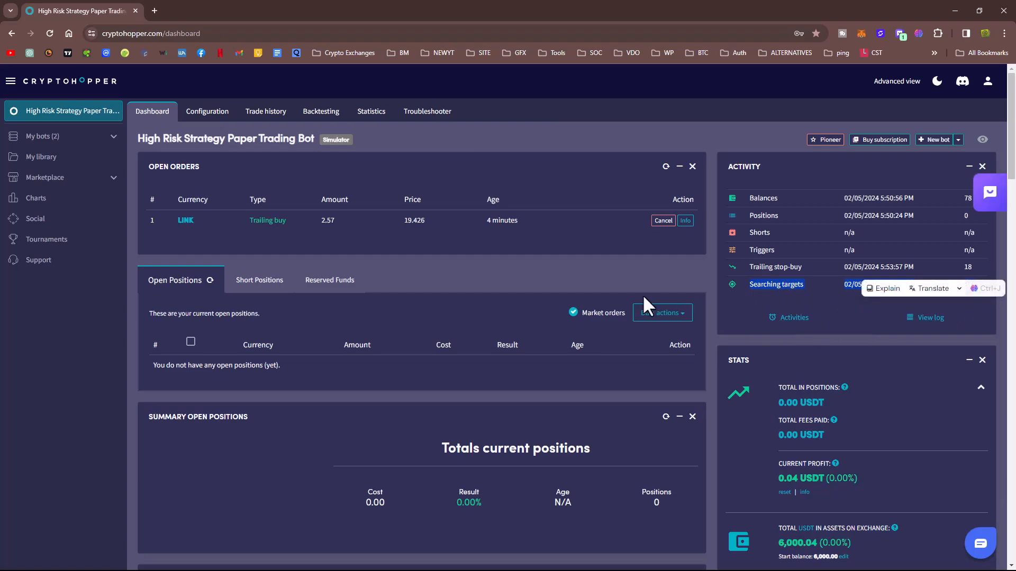
# Examine the current target's LINK signals on the dashboard, including the MESA and Parabolic SAR indicators of Default Strategy High Risk.
pyautogui.scroll(-15, 586, 389)
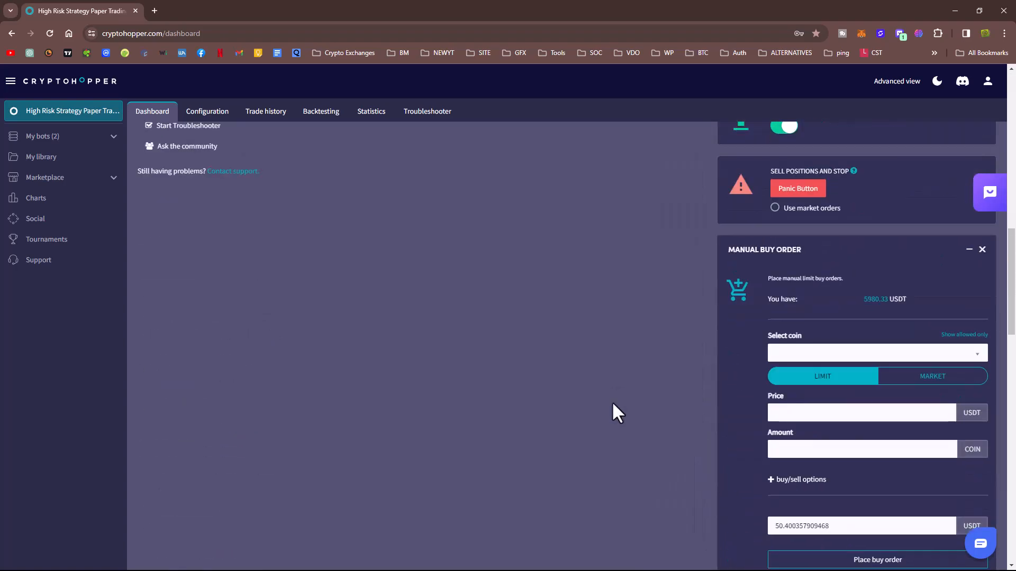
pyautogui.scroll(-3, 613, 404)
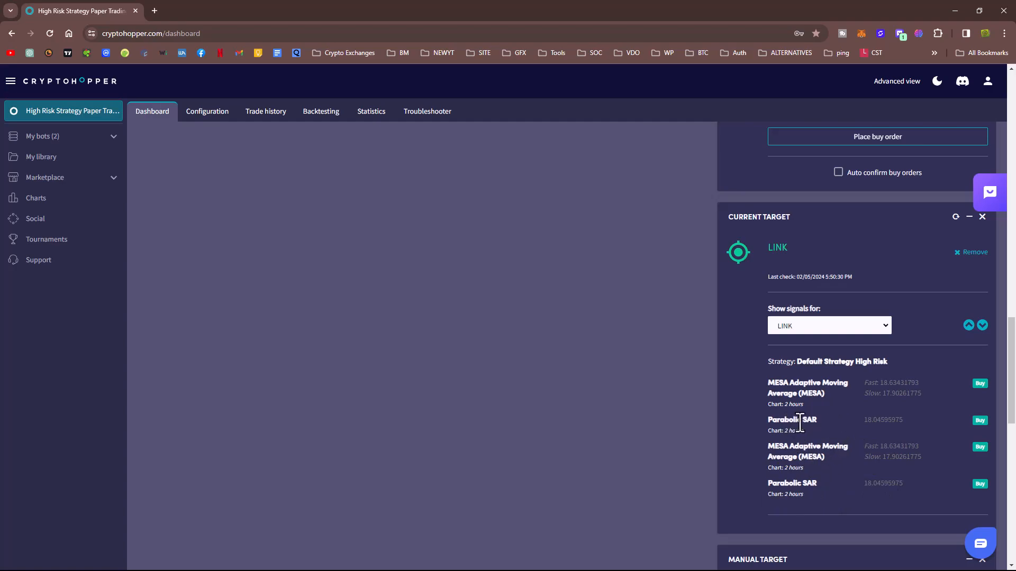
pyautogui.moveTo(797, 485); pyautogui.dragTo(833, 479)
pyautogui.scroll(4, 819, 399)
pyautogui.scroll(-6, 820, 407)
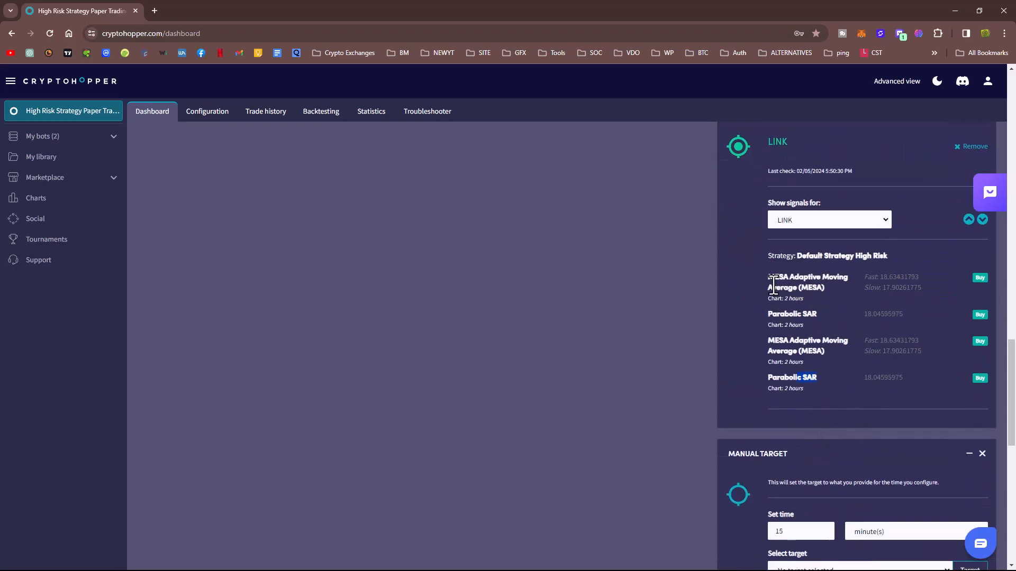
pyautogui.moveTo(764, 276); pyautogui.dragTo(856, 272)
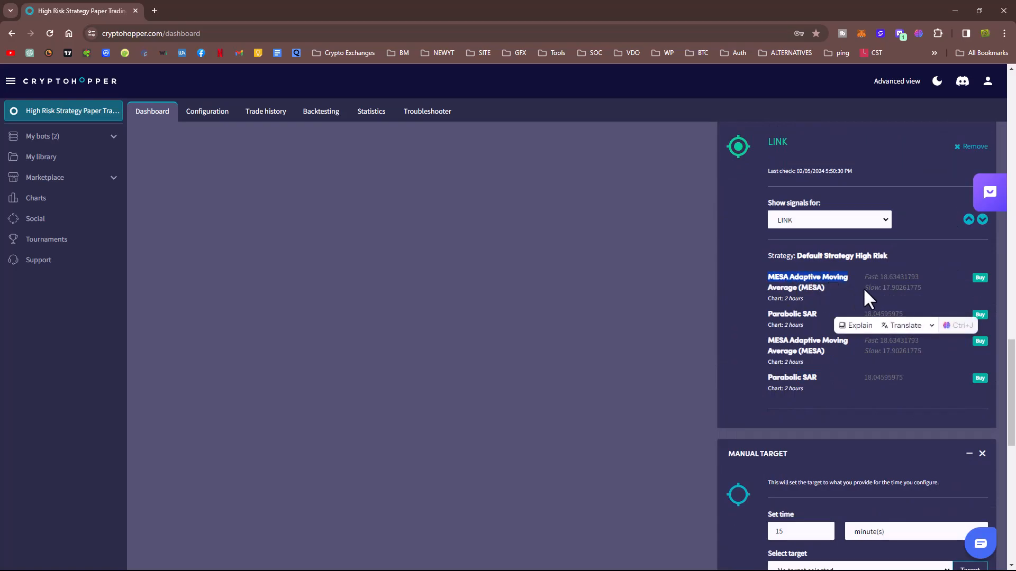
pyautogui.click(863, 288)
pyautogui.moveTo(768, 289); pyautogui.dragTo(834, 288)
pyautogui.scroll(2, 815, 389)
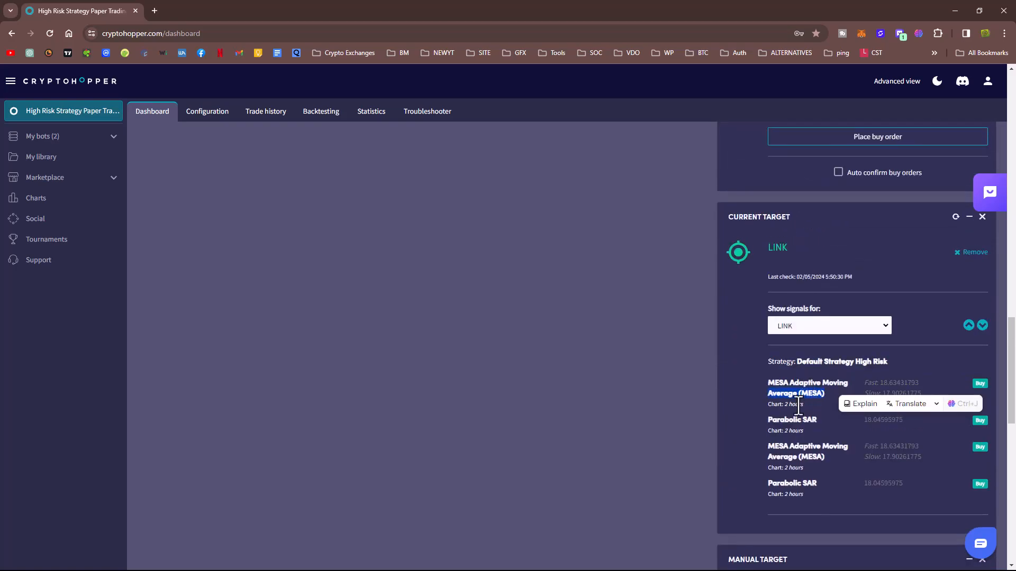
pyautogui.scroll(10, 788, 422)
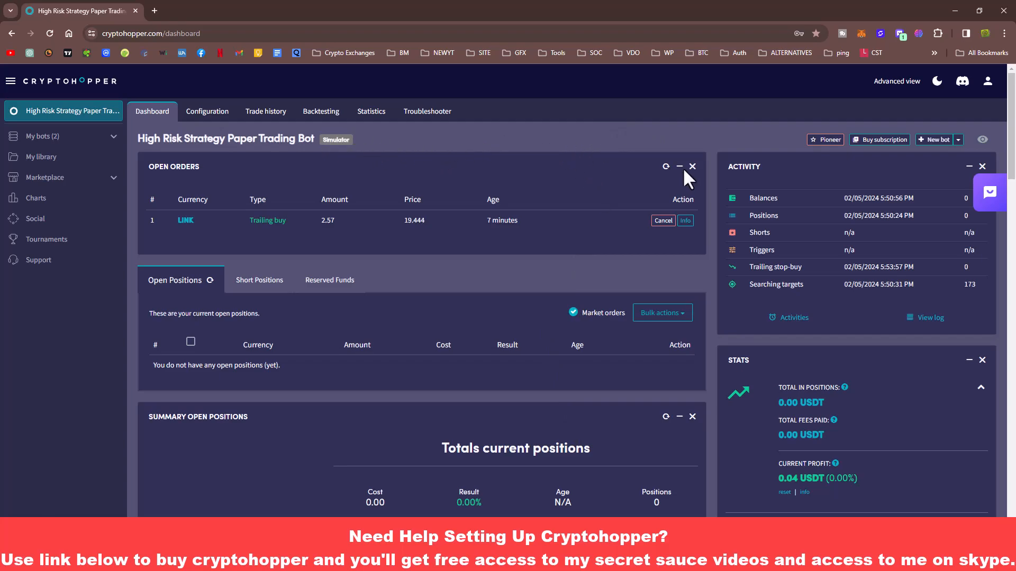
pyautogui.scroll(-2, 486, 292)
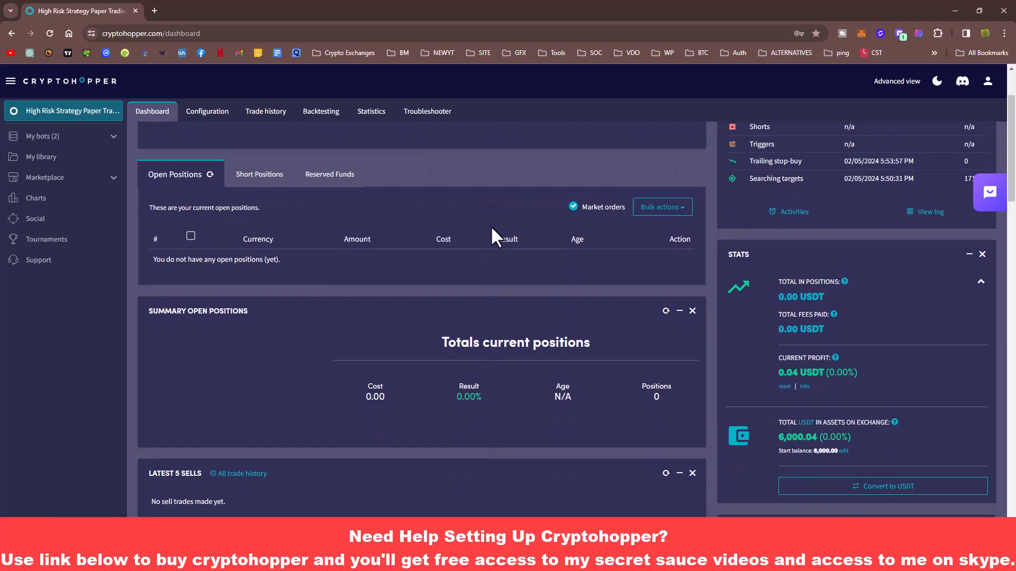
pyautogui.scroll(-4, 513, 385)
pyautogui.scroll(6, 519, 317)
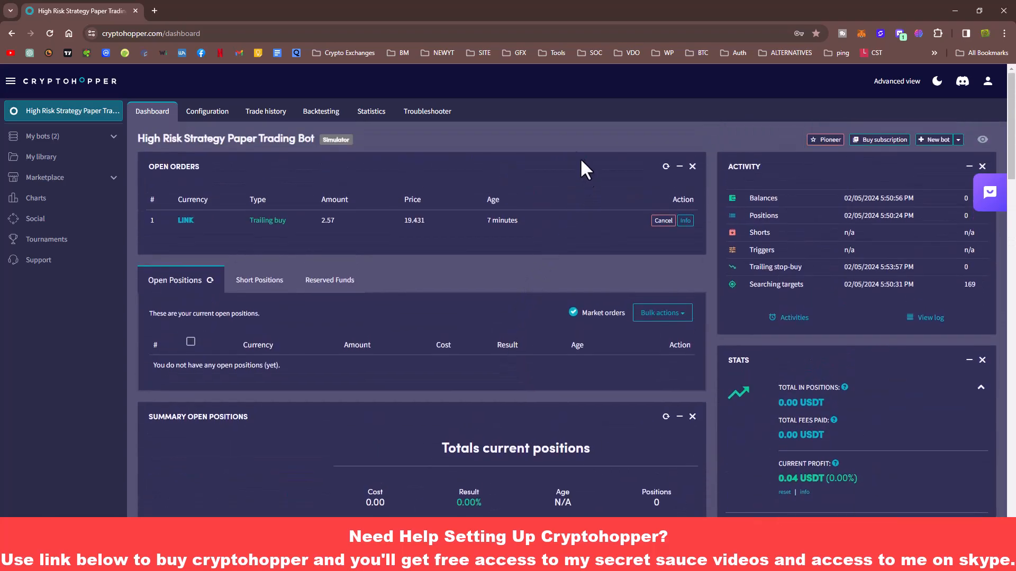